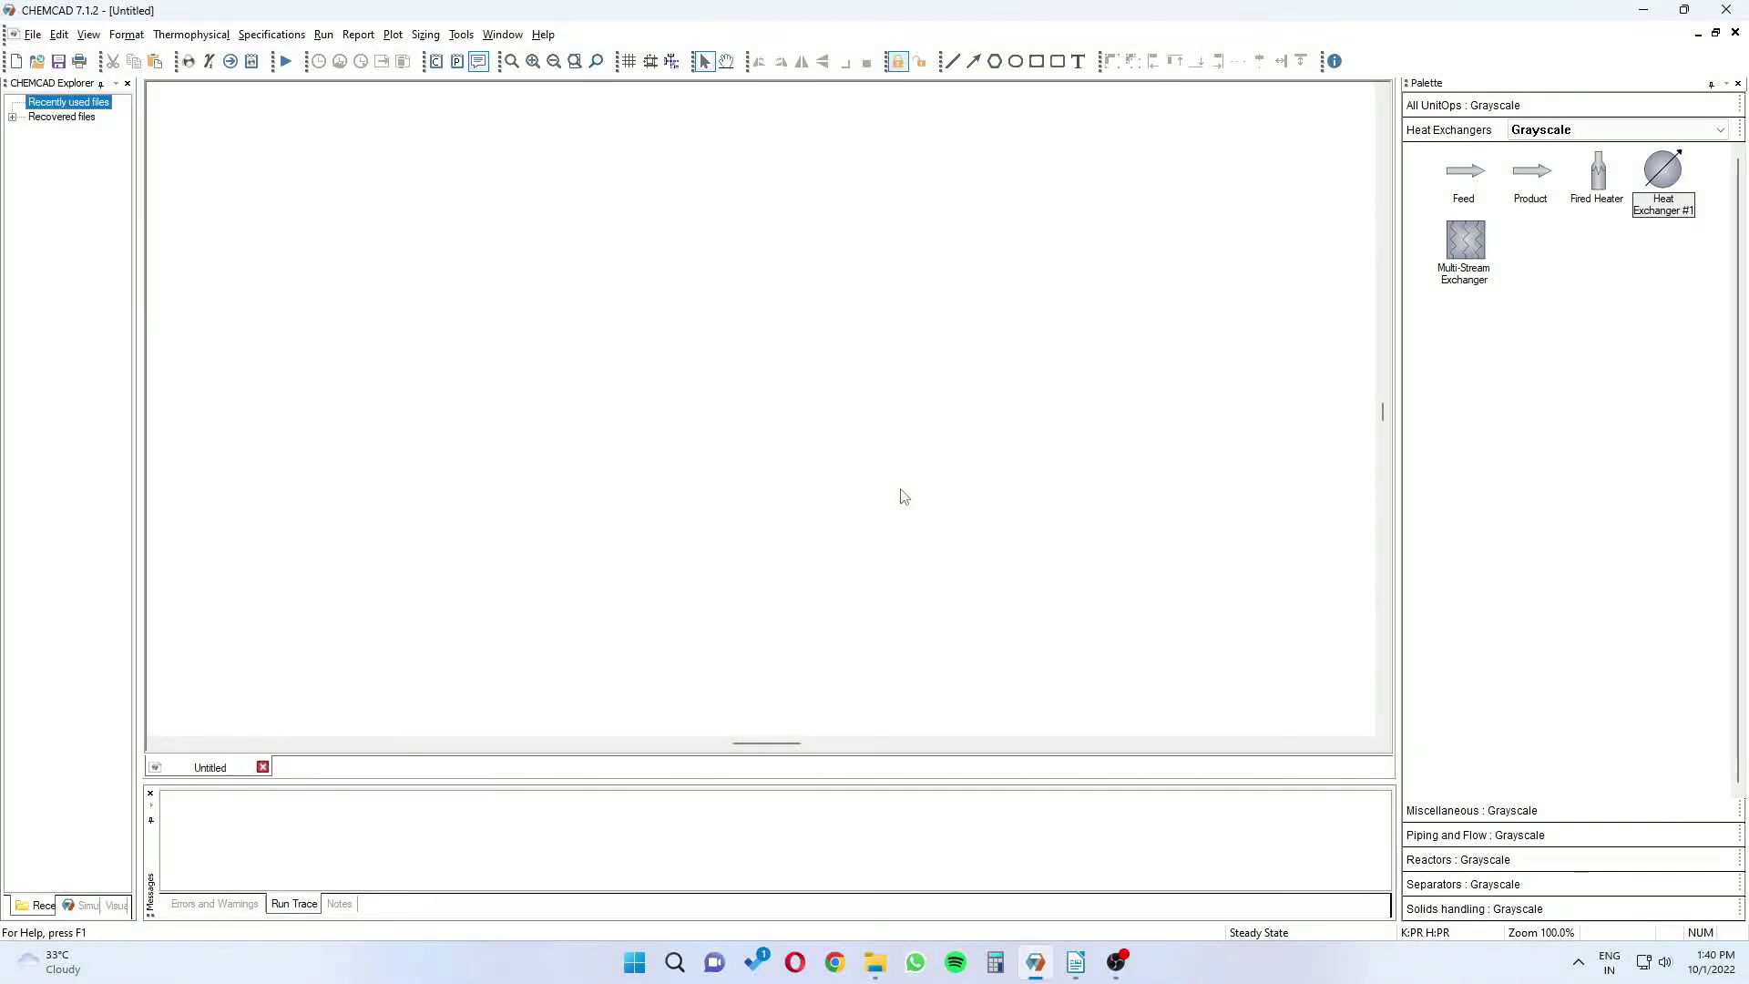
Load the Metric base set in Engineering Units, briefly trying SI first
click(127, 34)
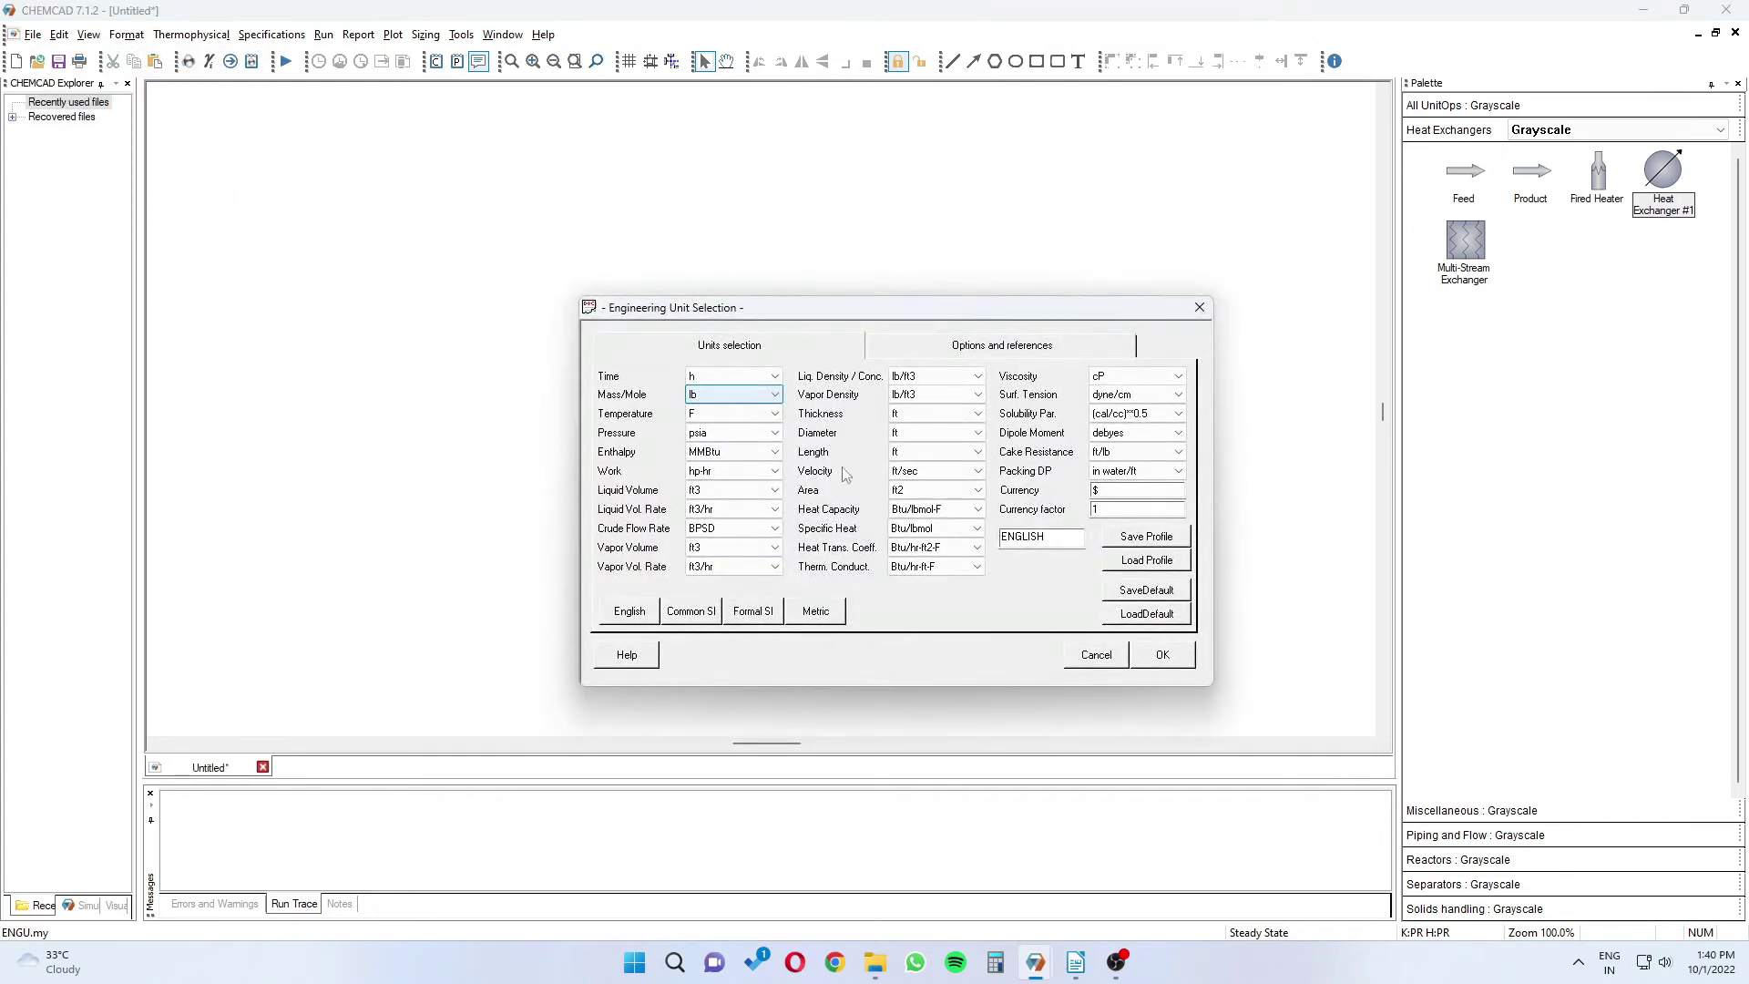
click(819, 615)
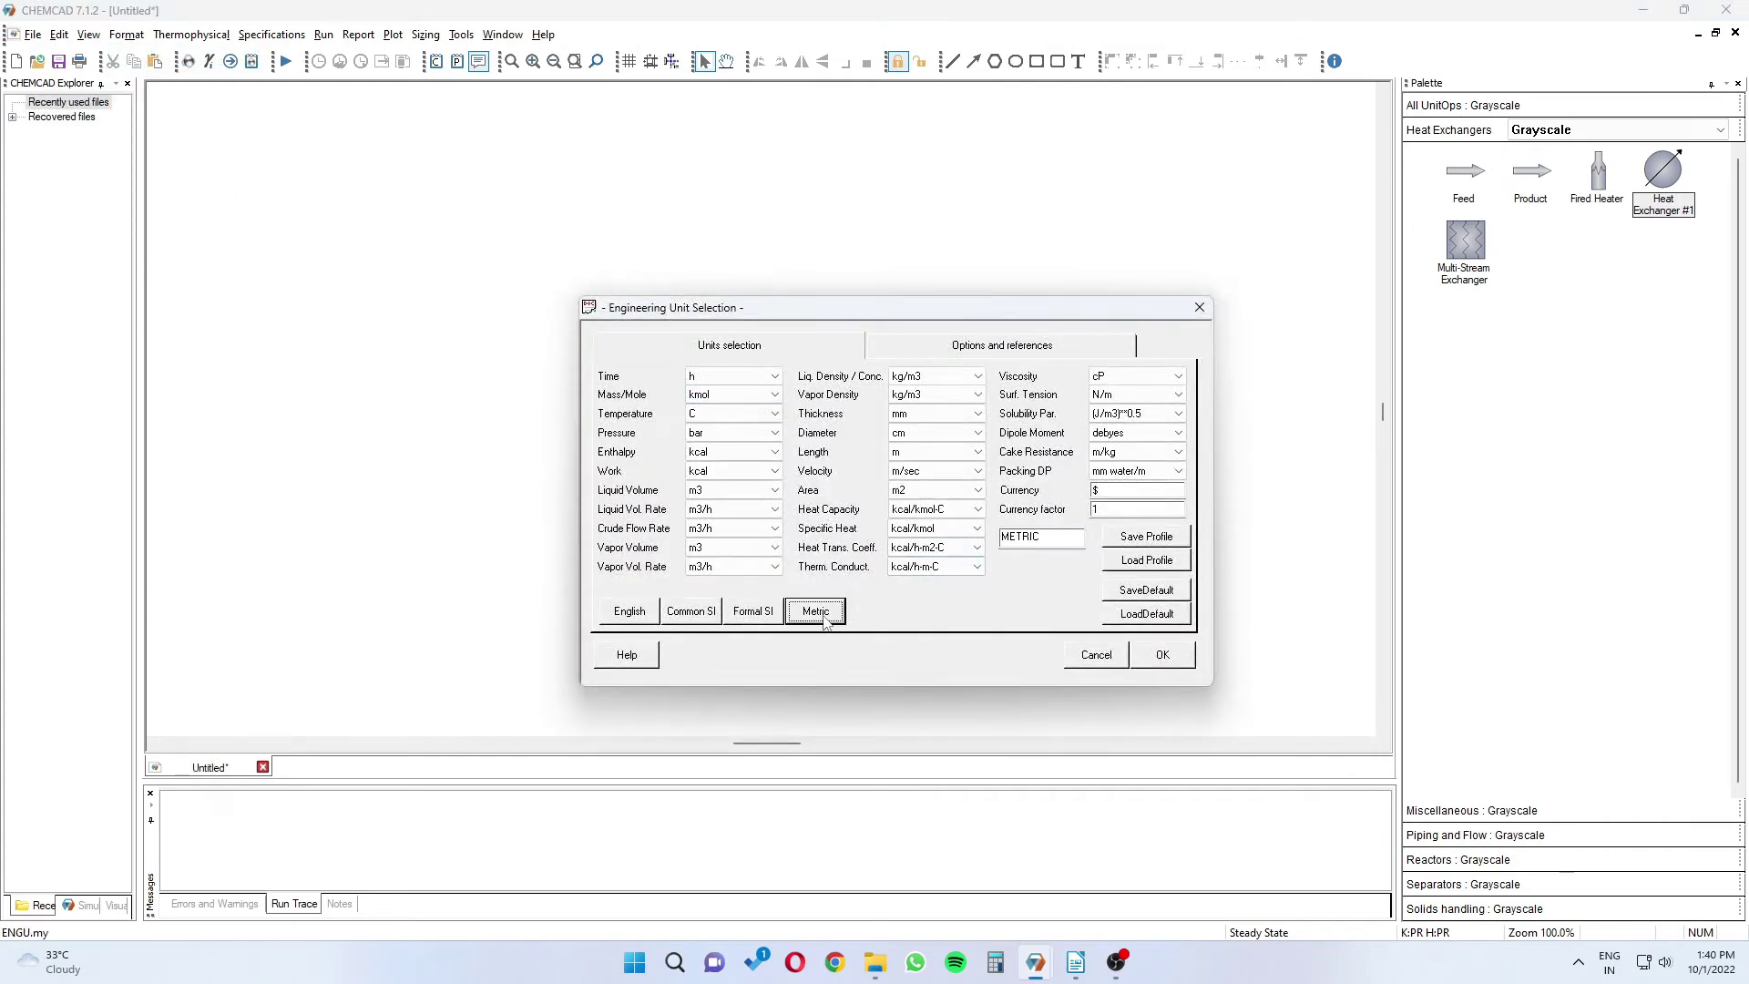
click(755, 612)
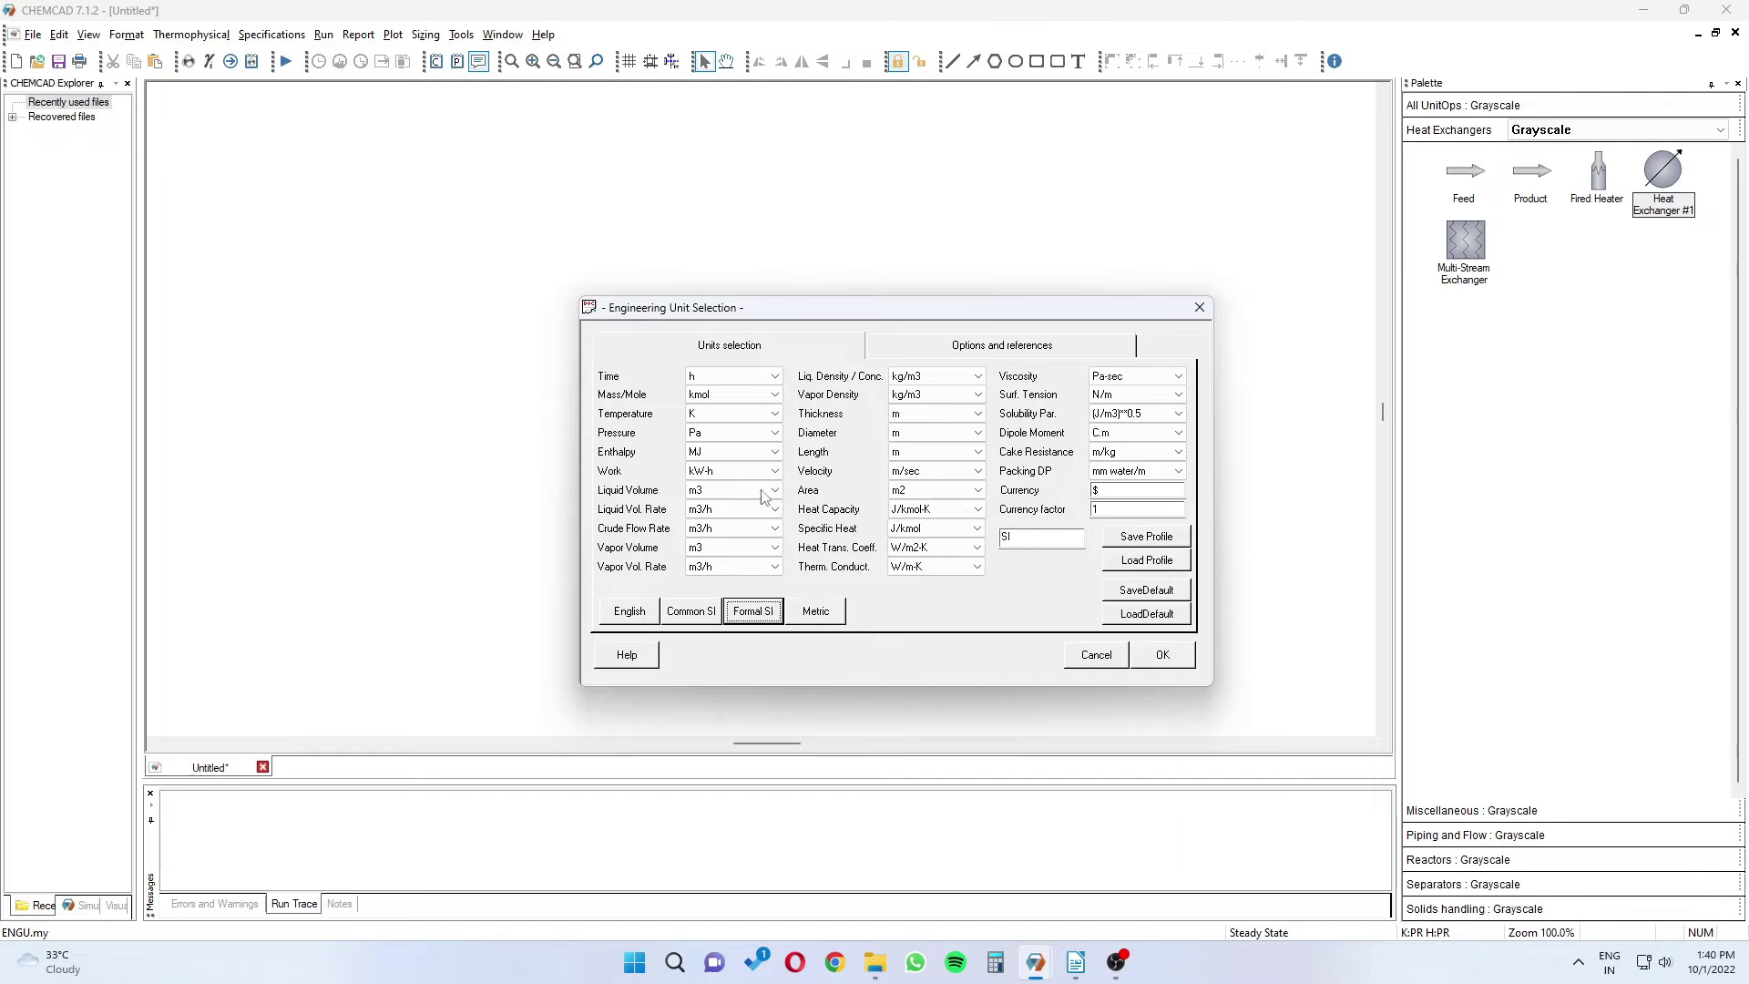
click(631, 612)
click(807, 612)
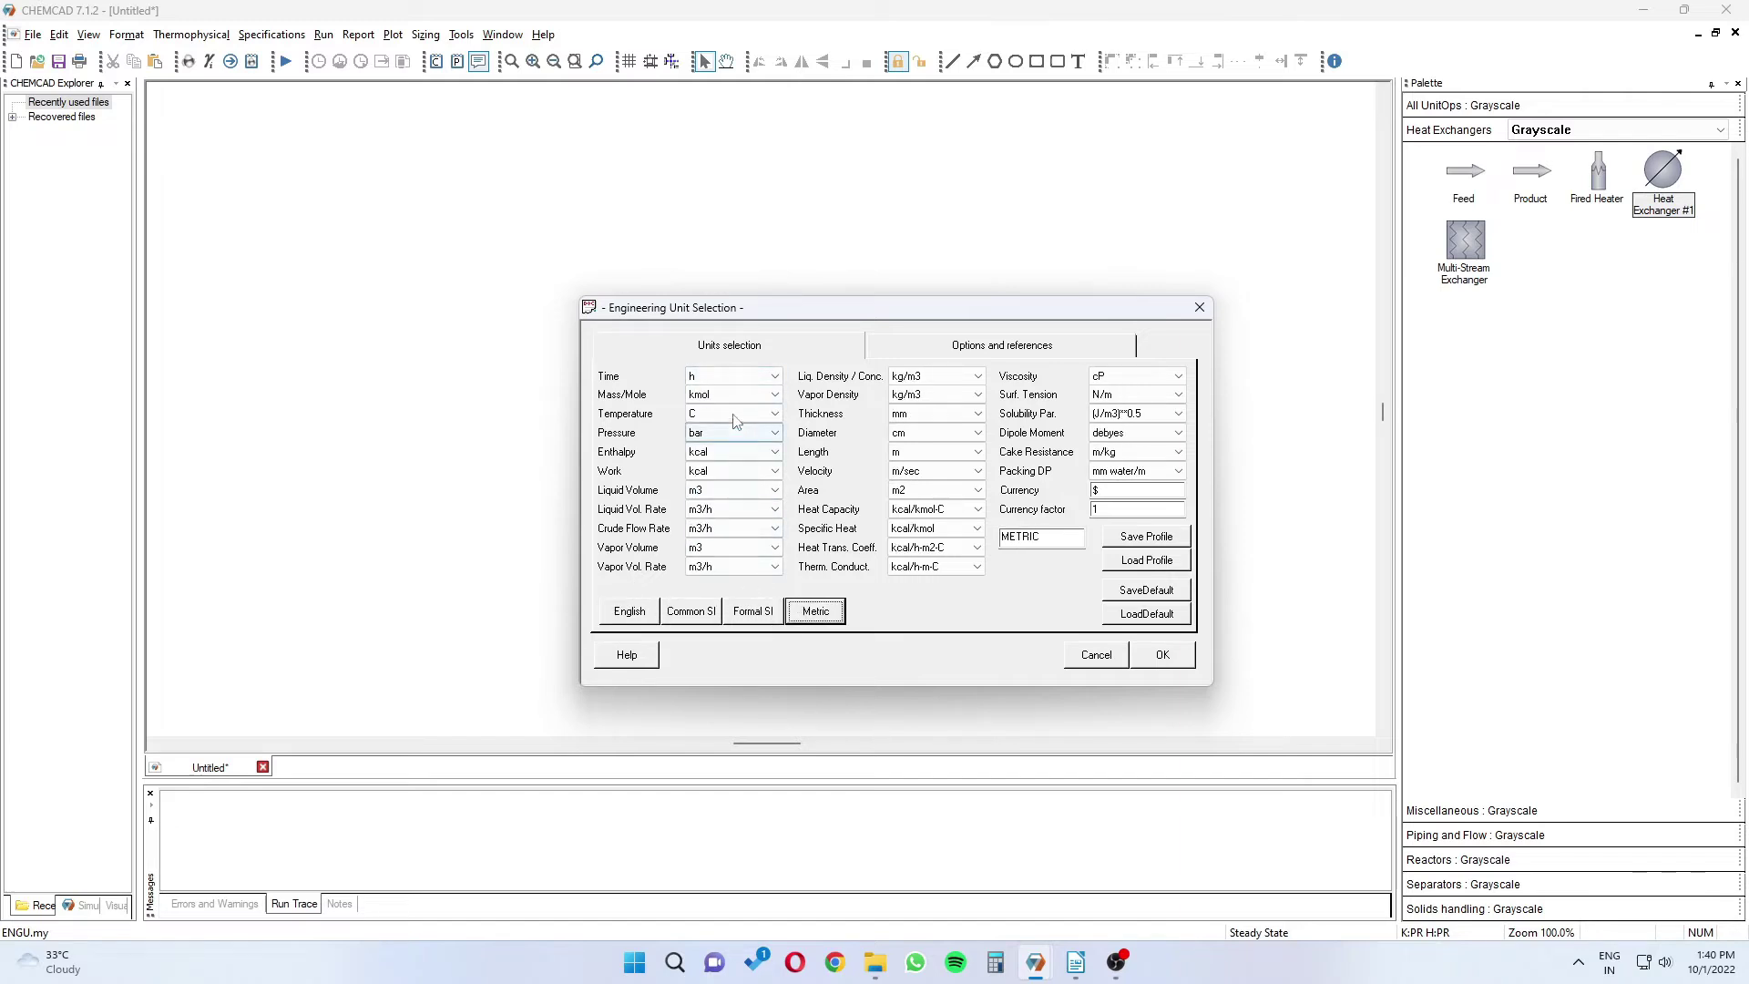
Set time to hr, mass to kg, pressure to bar G and enthalpy to kW-h, and apply
click(732, 376)
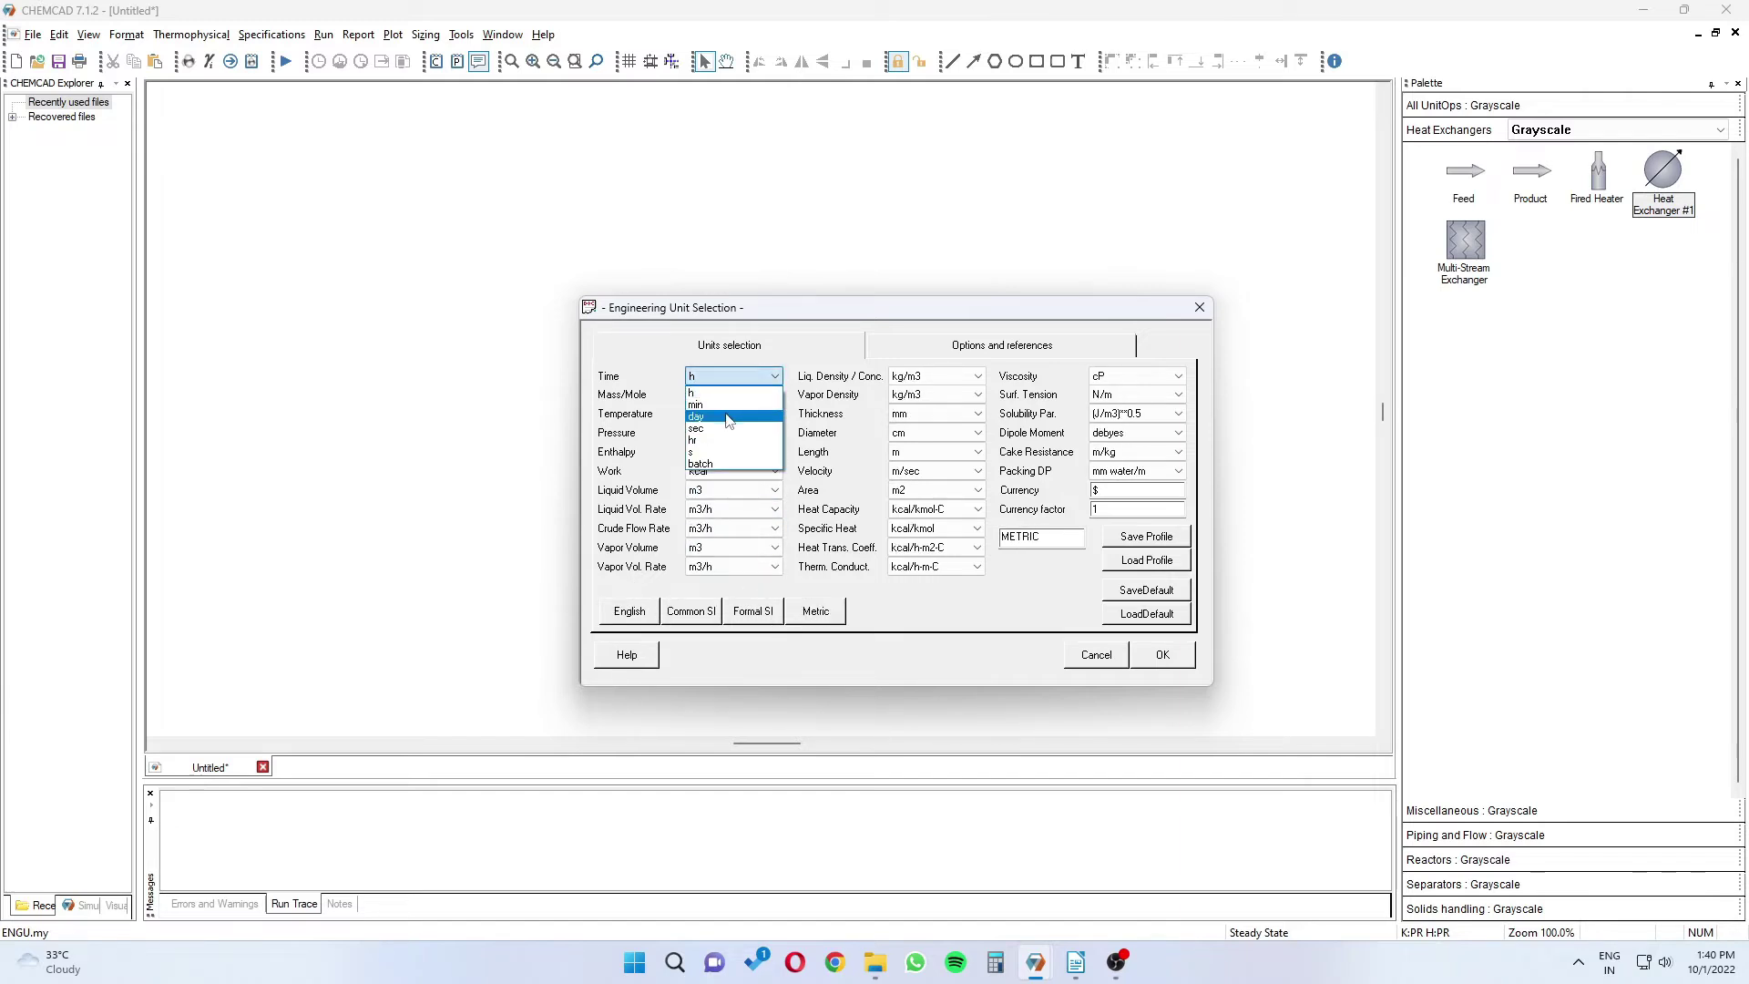
click(727, 439)
click(733, 394)
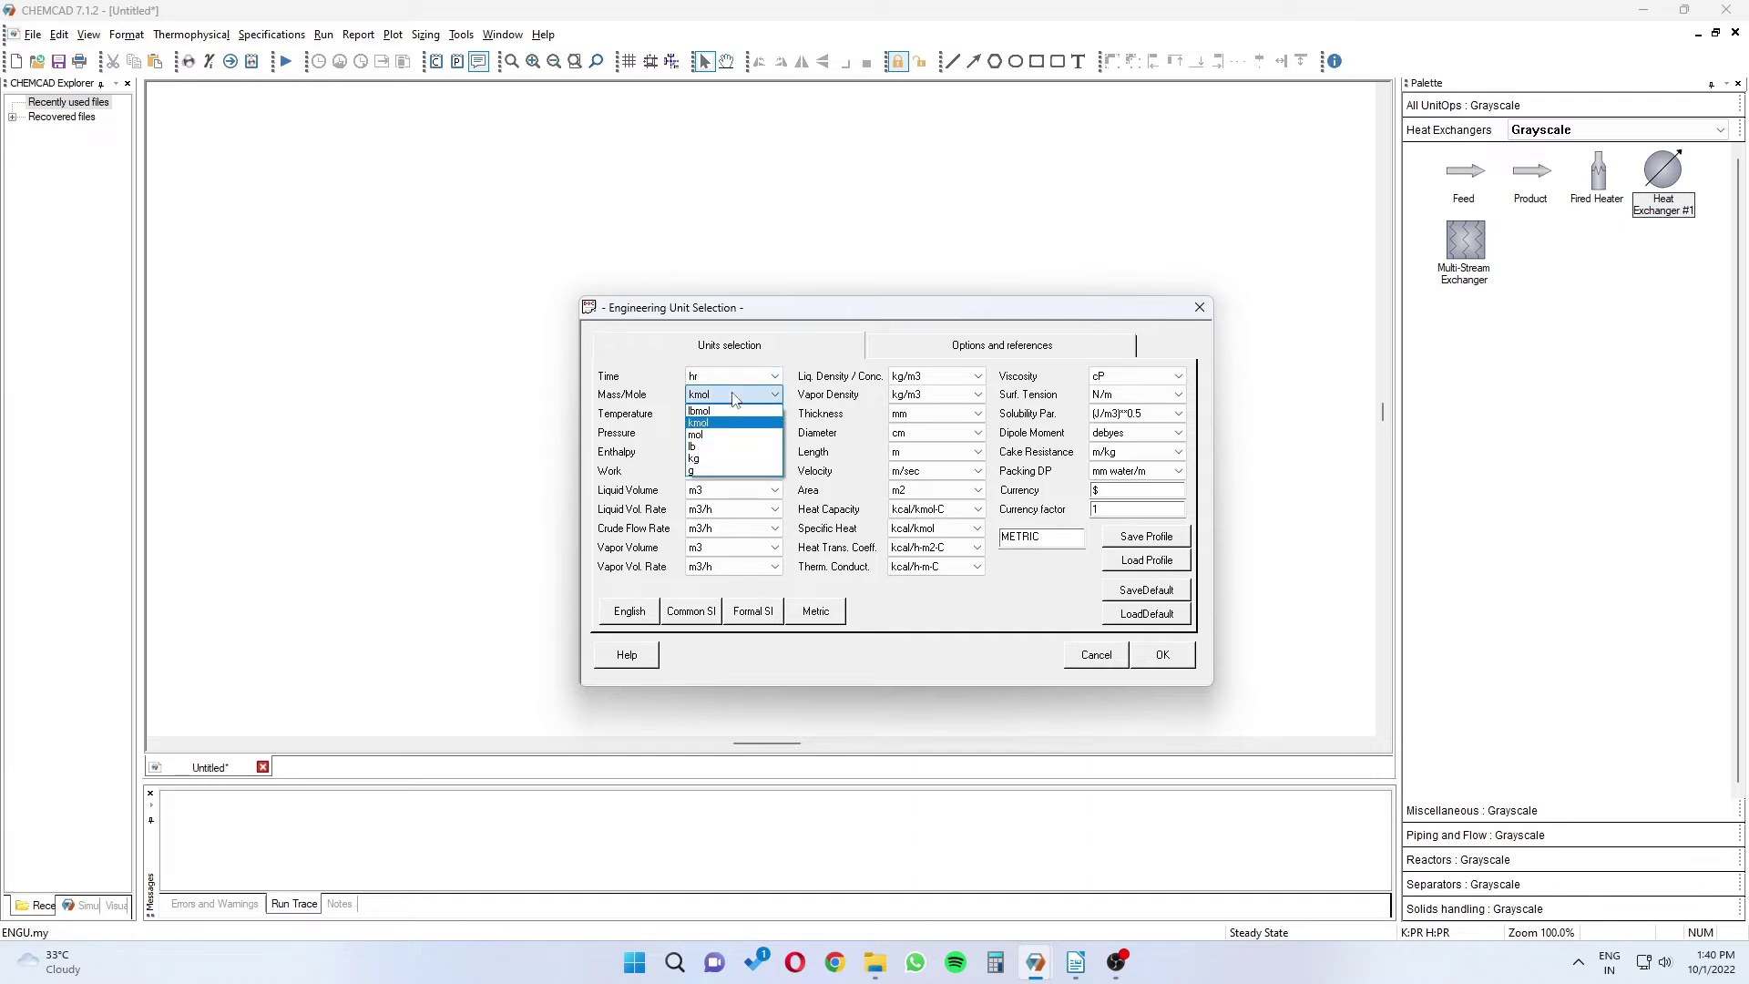
click(732, 460)
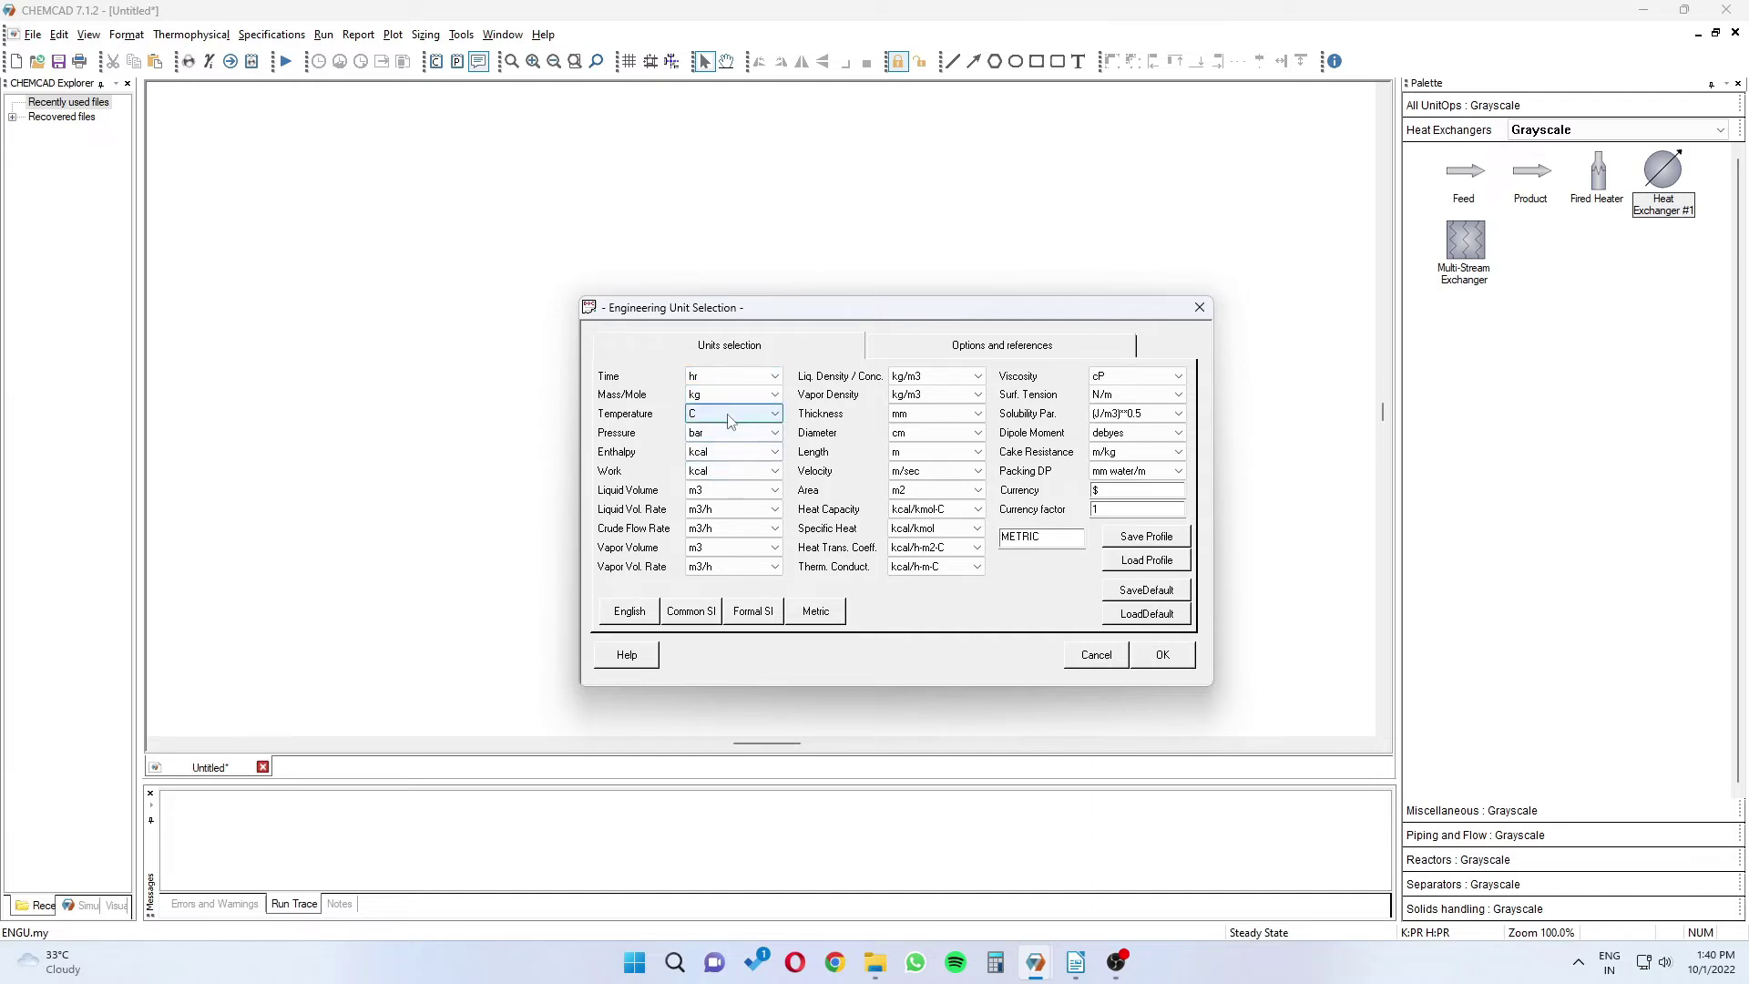
click(725, 434)
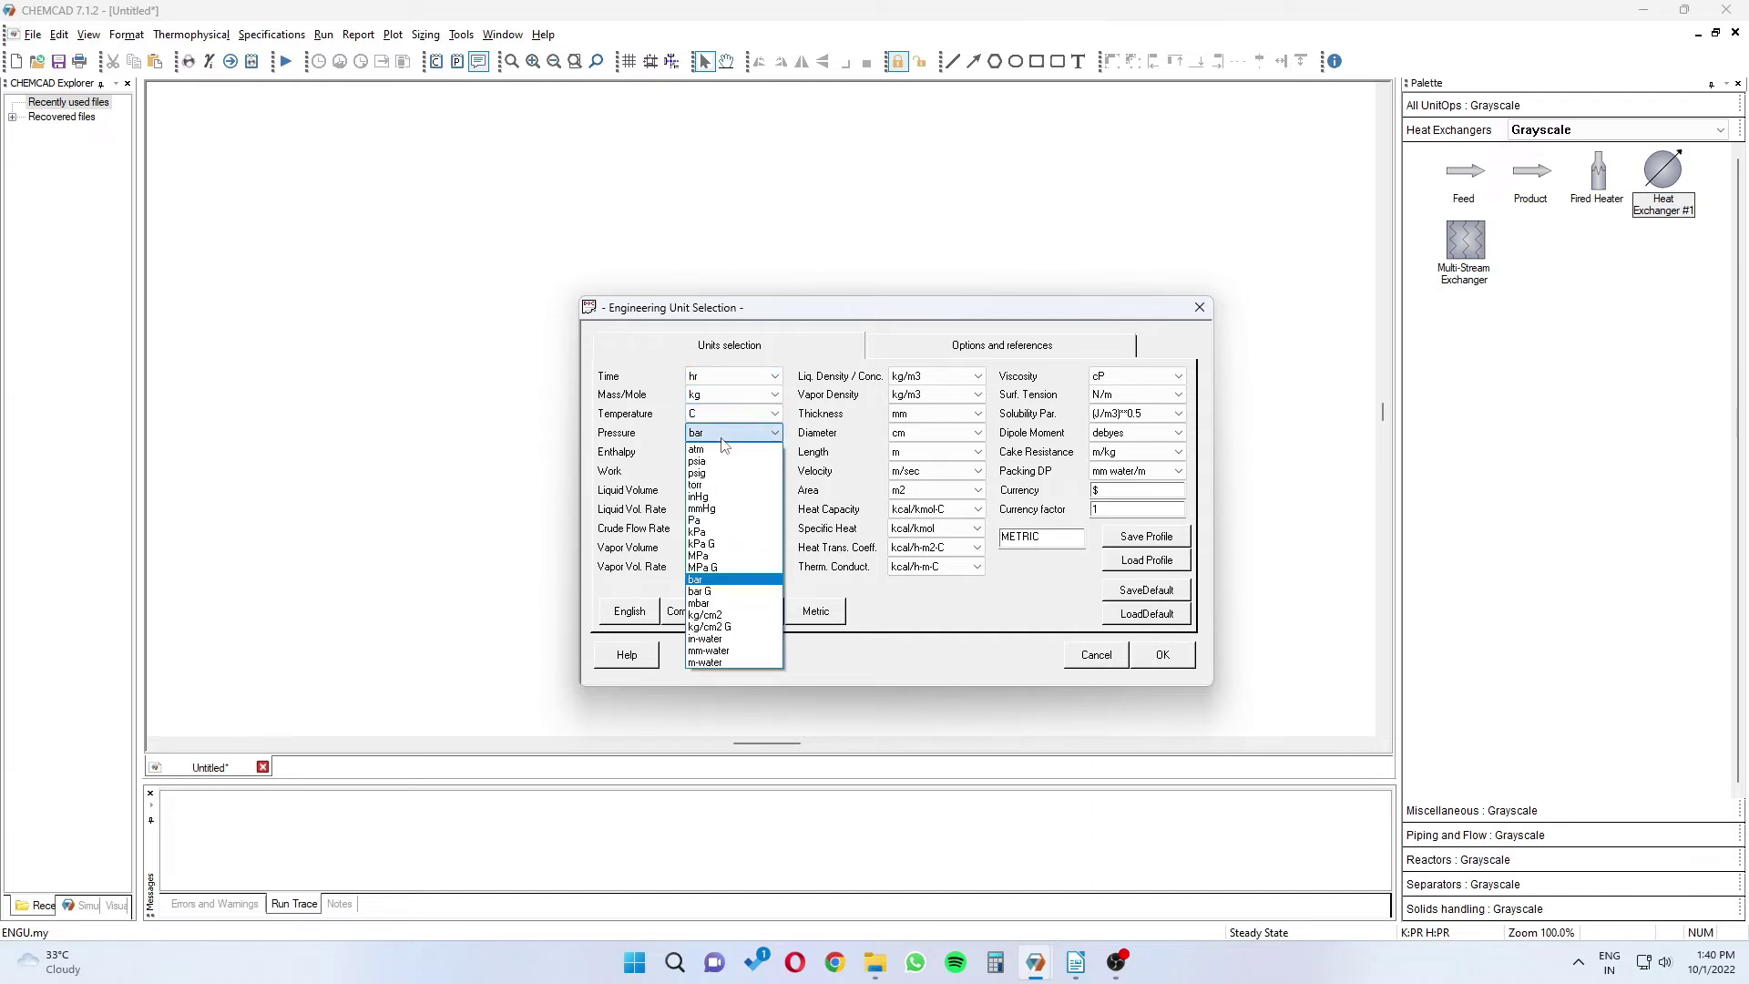
click(733, 593)
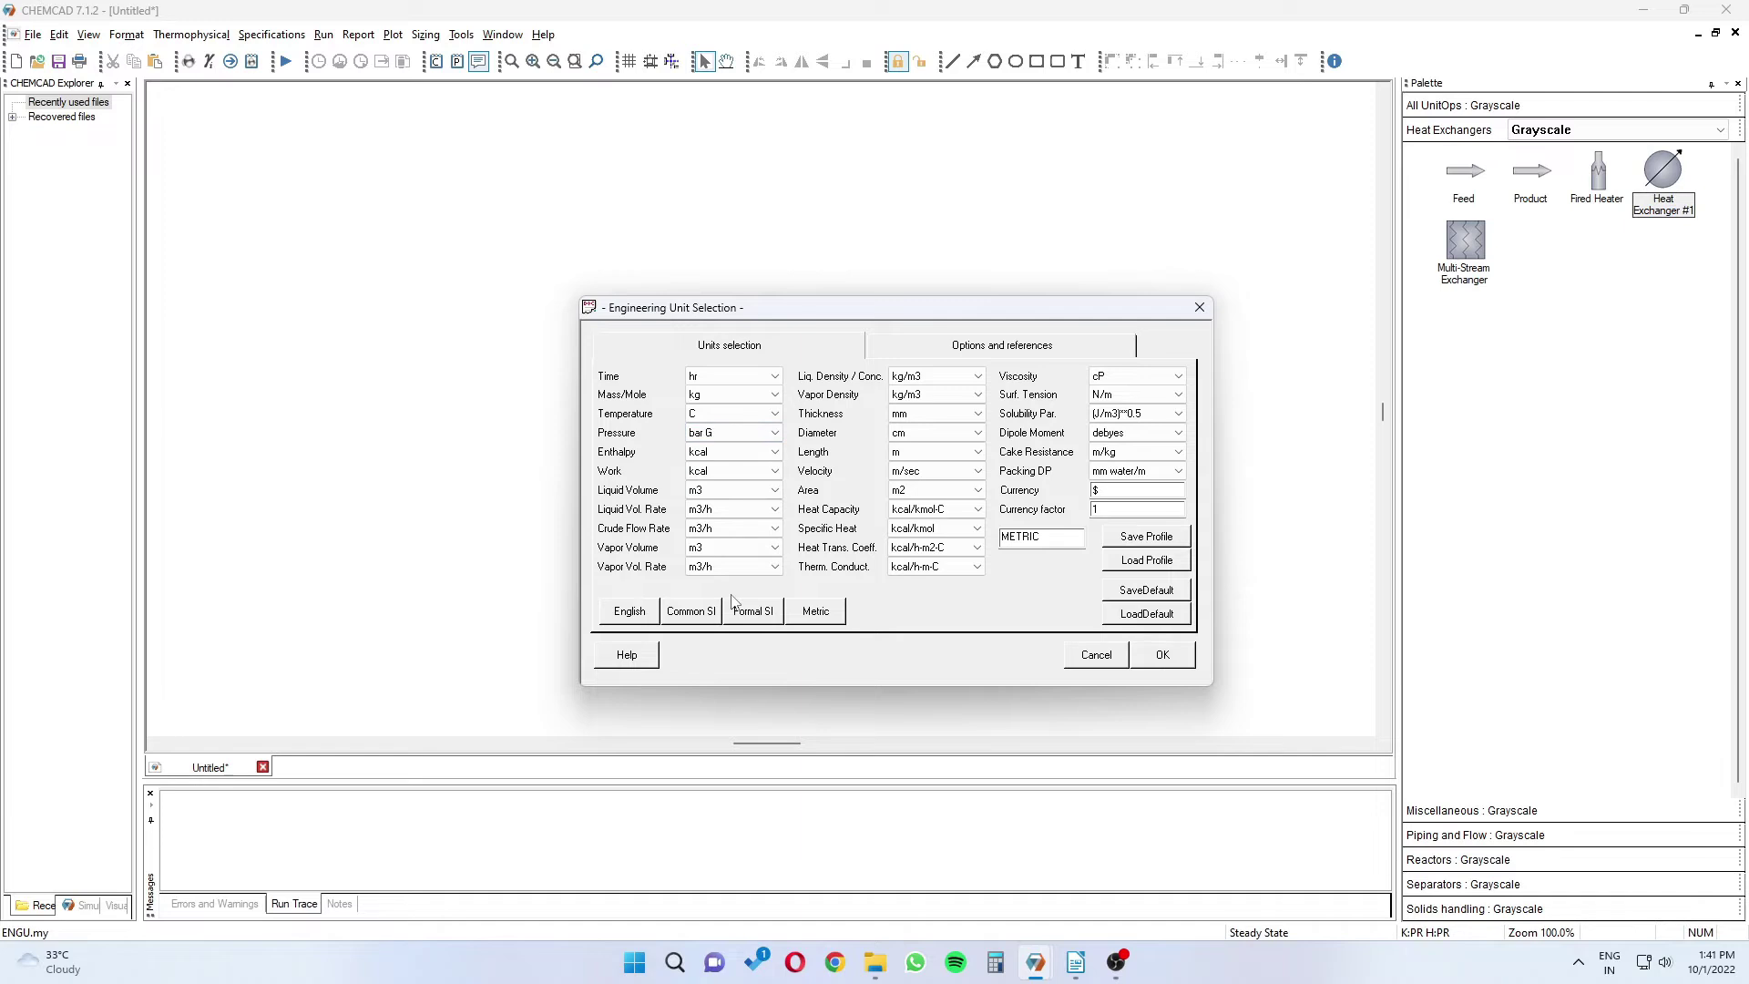
click(724, 456)
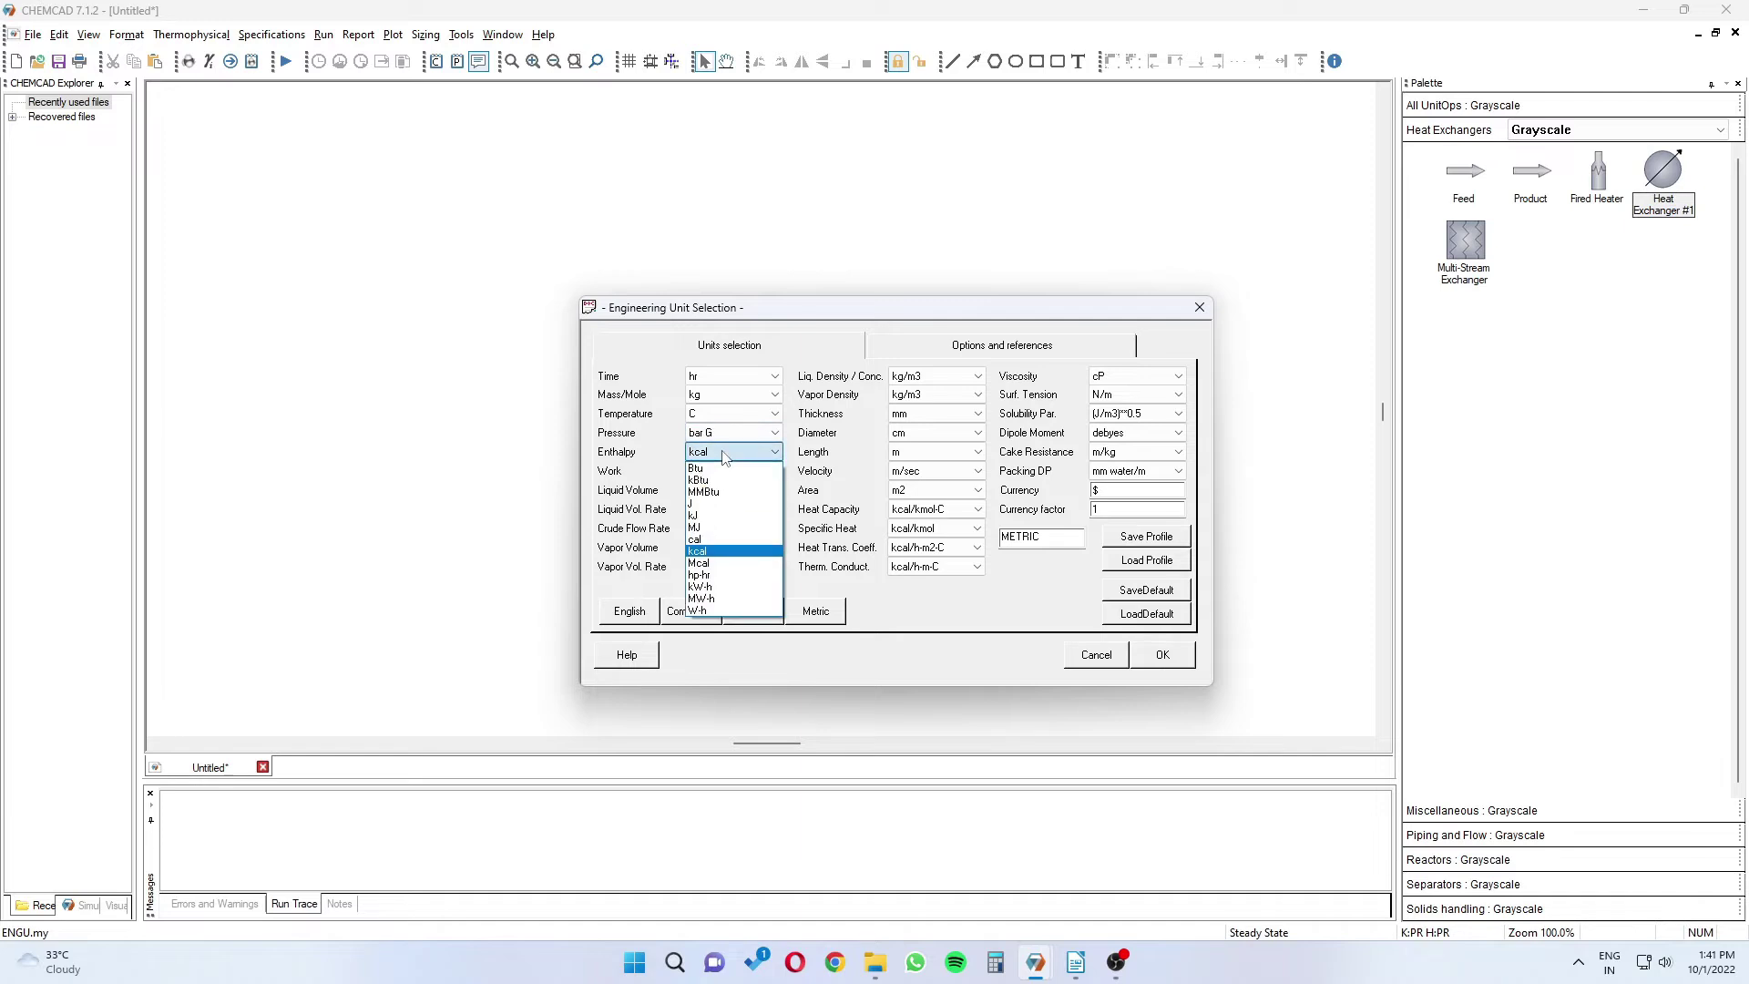
click(720, 588)
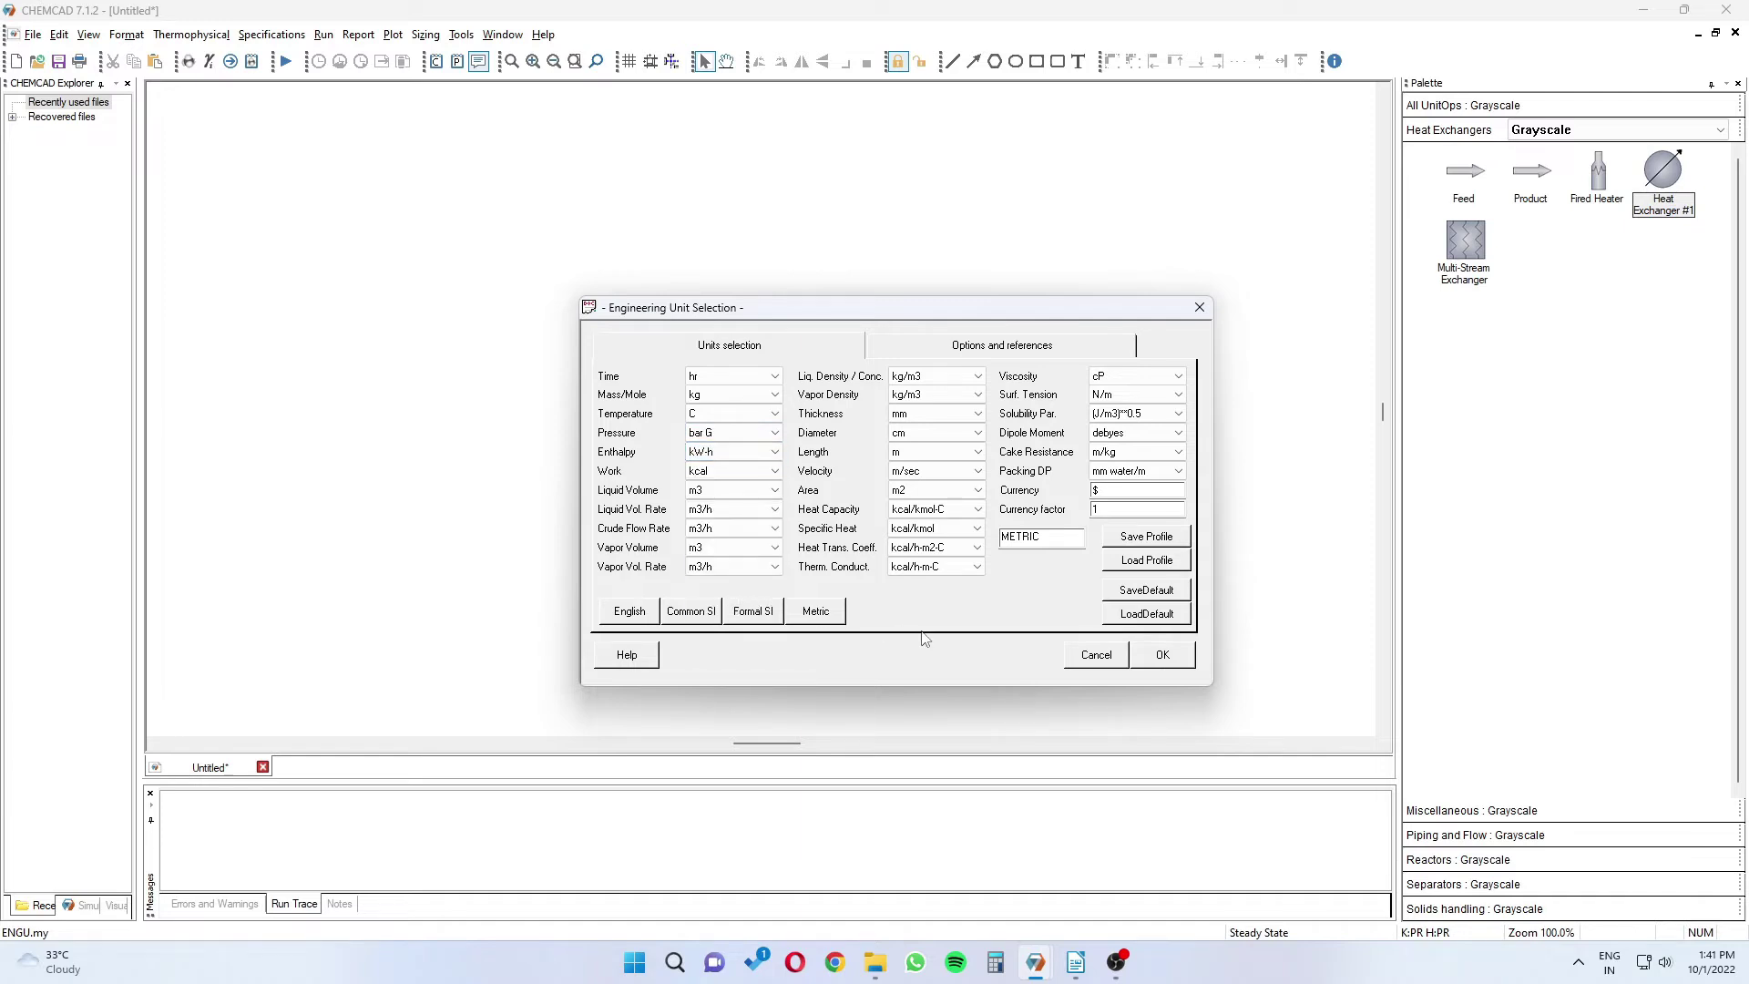
click(1163, 657)
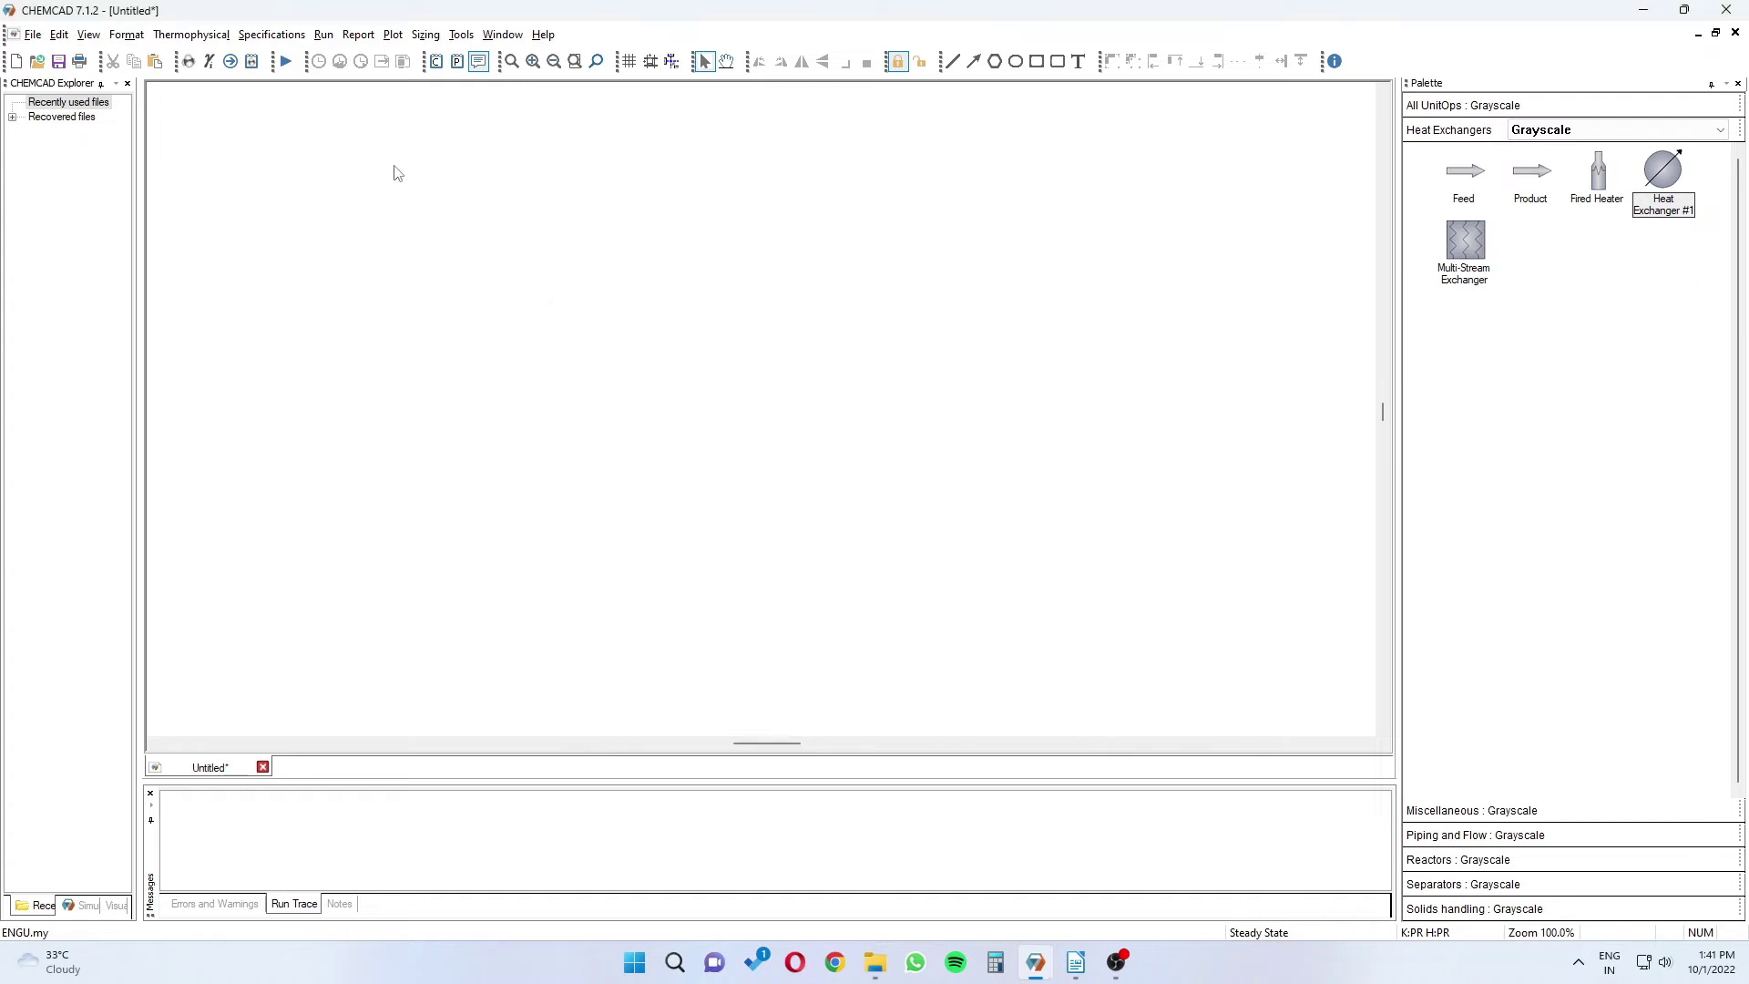
Choose Peng-Robinson for global K-values and enthalpy, accepting the no-components warning
click(193, 39)
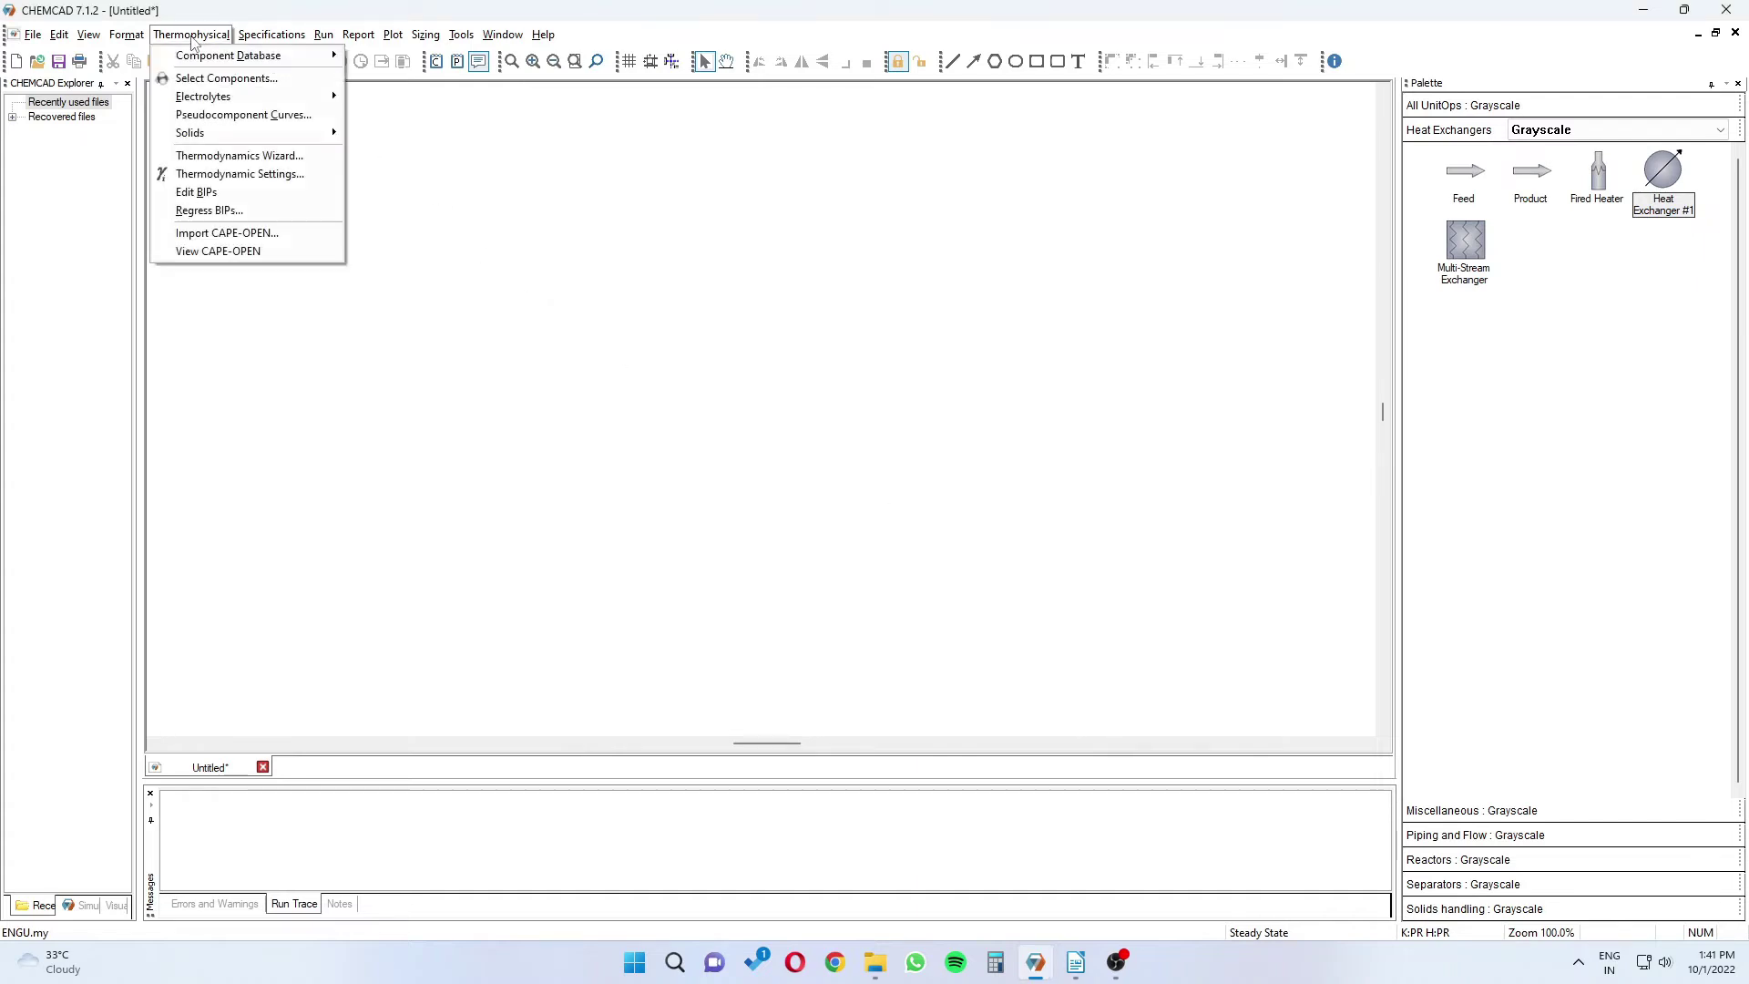
click(257, 184)
click(670, 350)
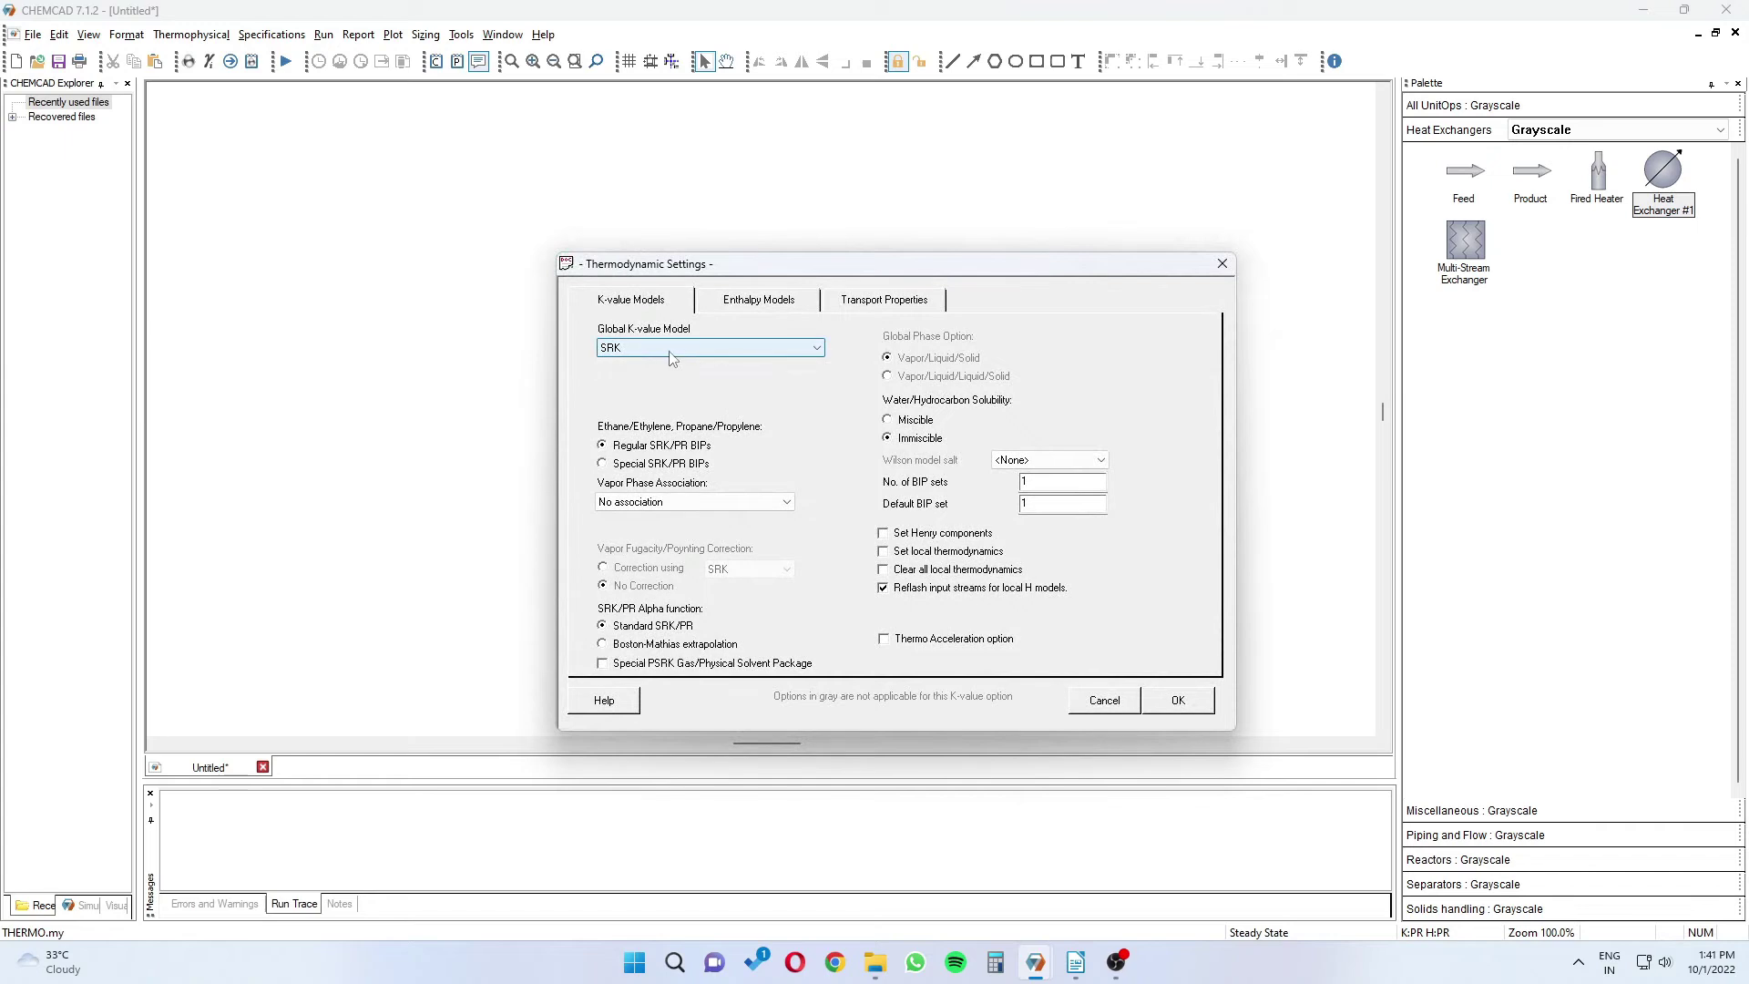
click(670, 507)
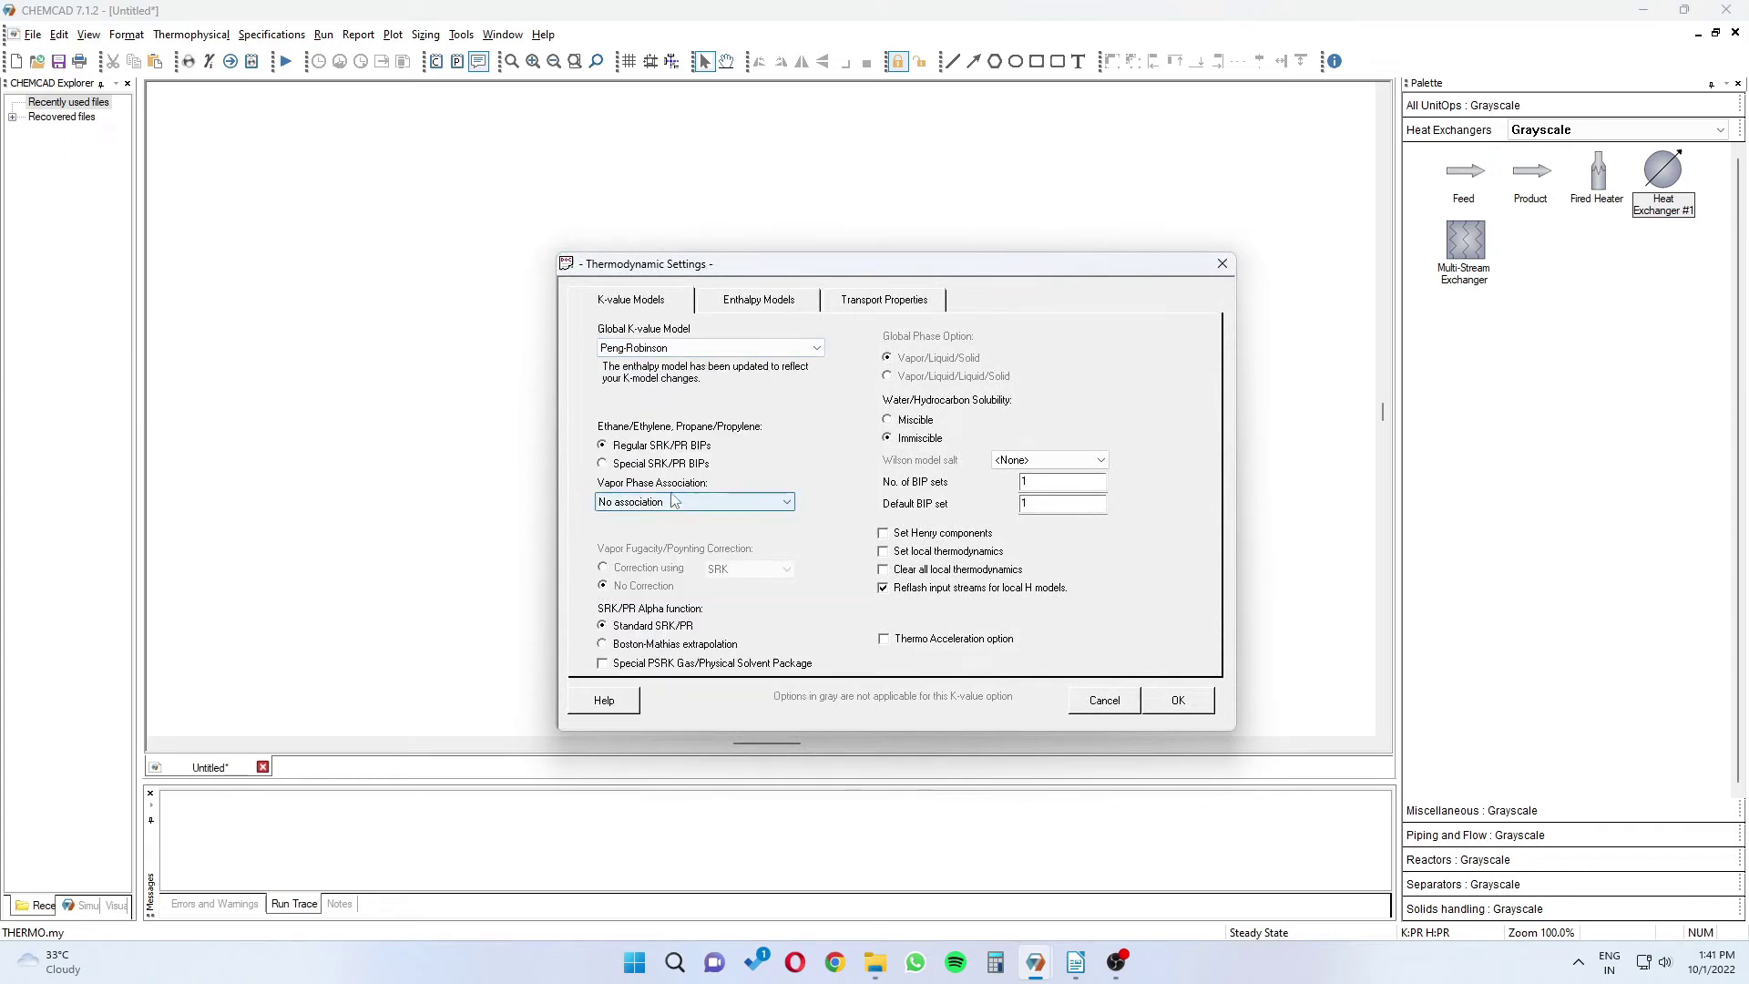
click(765, 303)
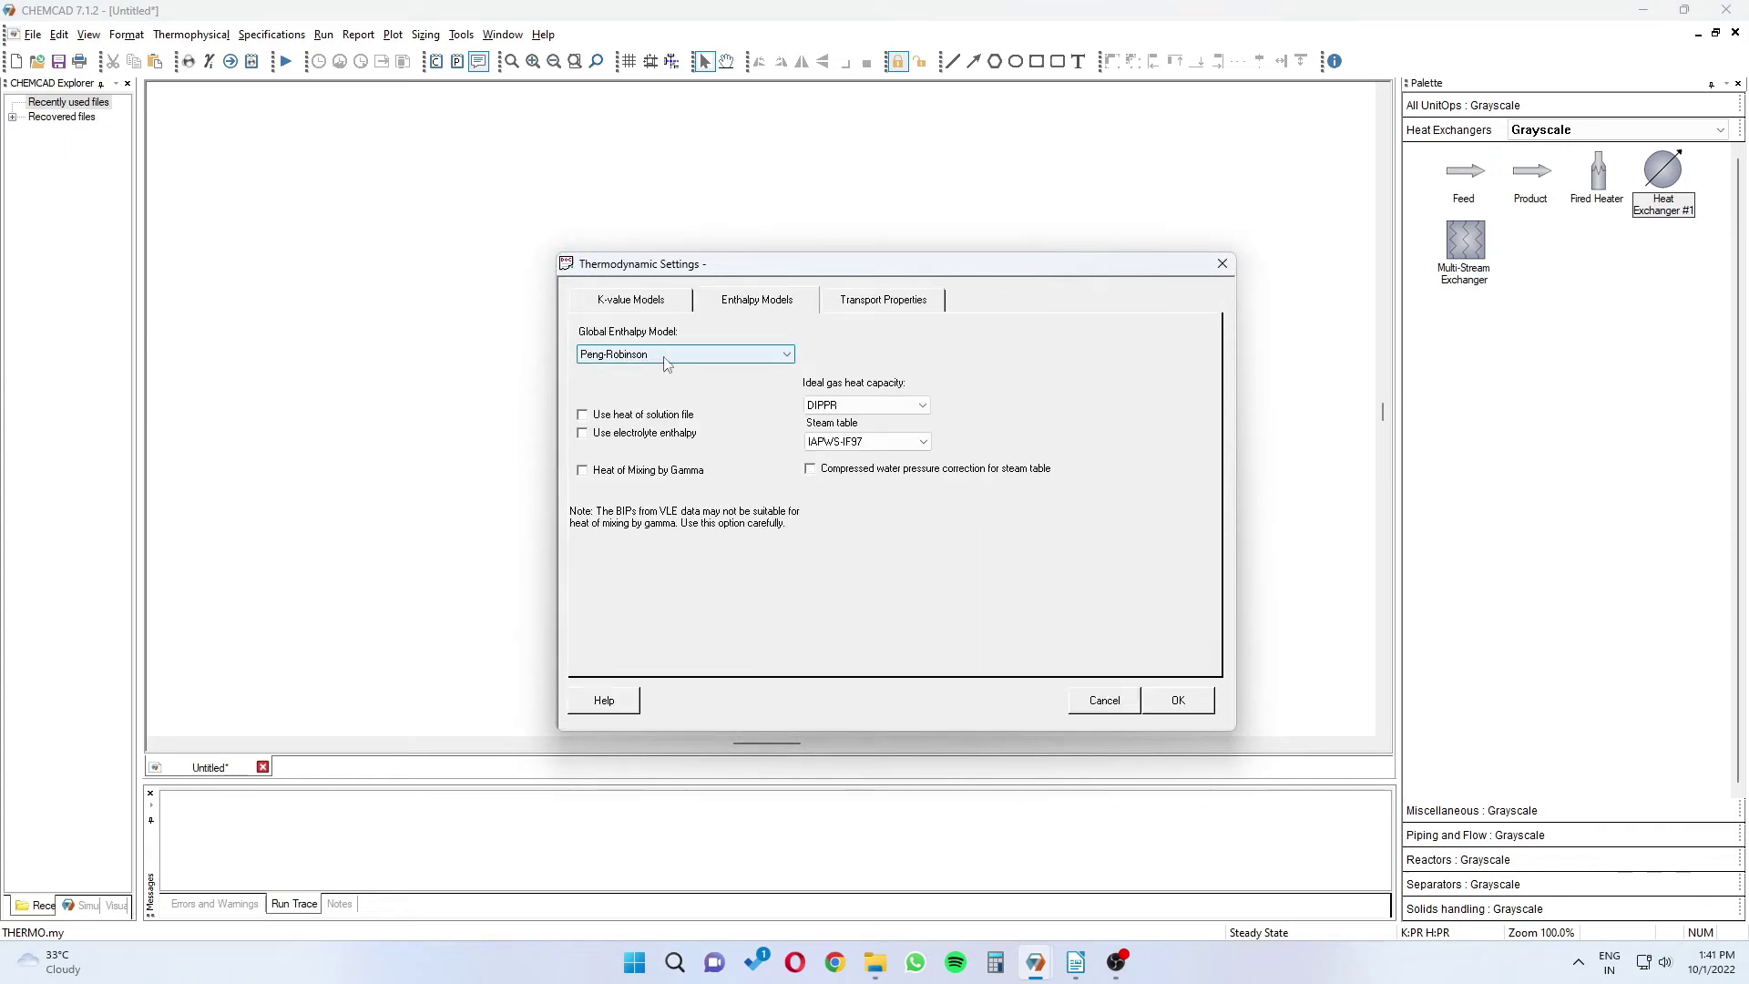
click(656, 302)
click(1162, 699)
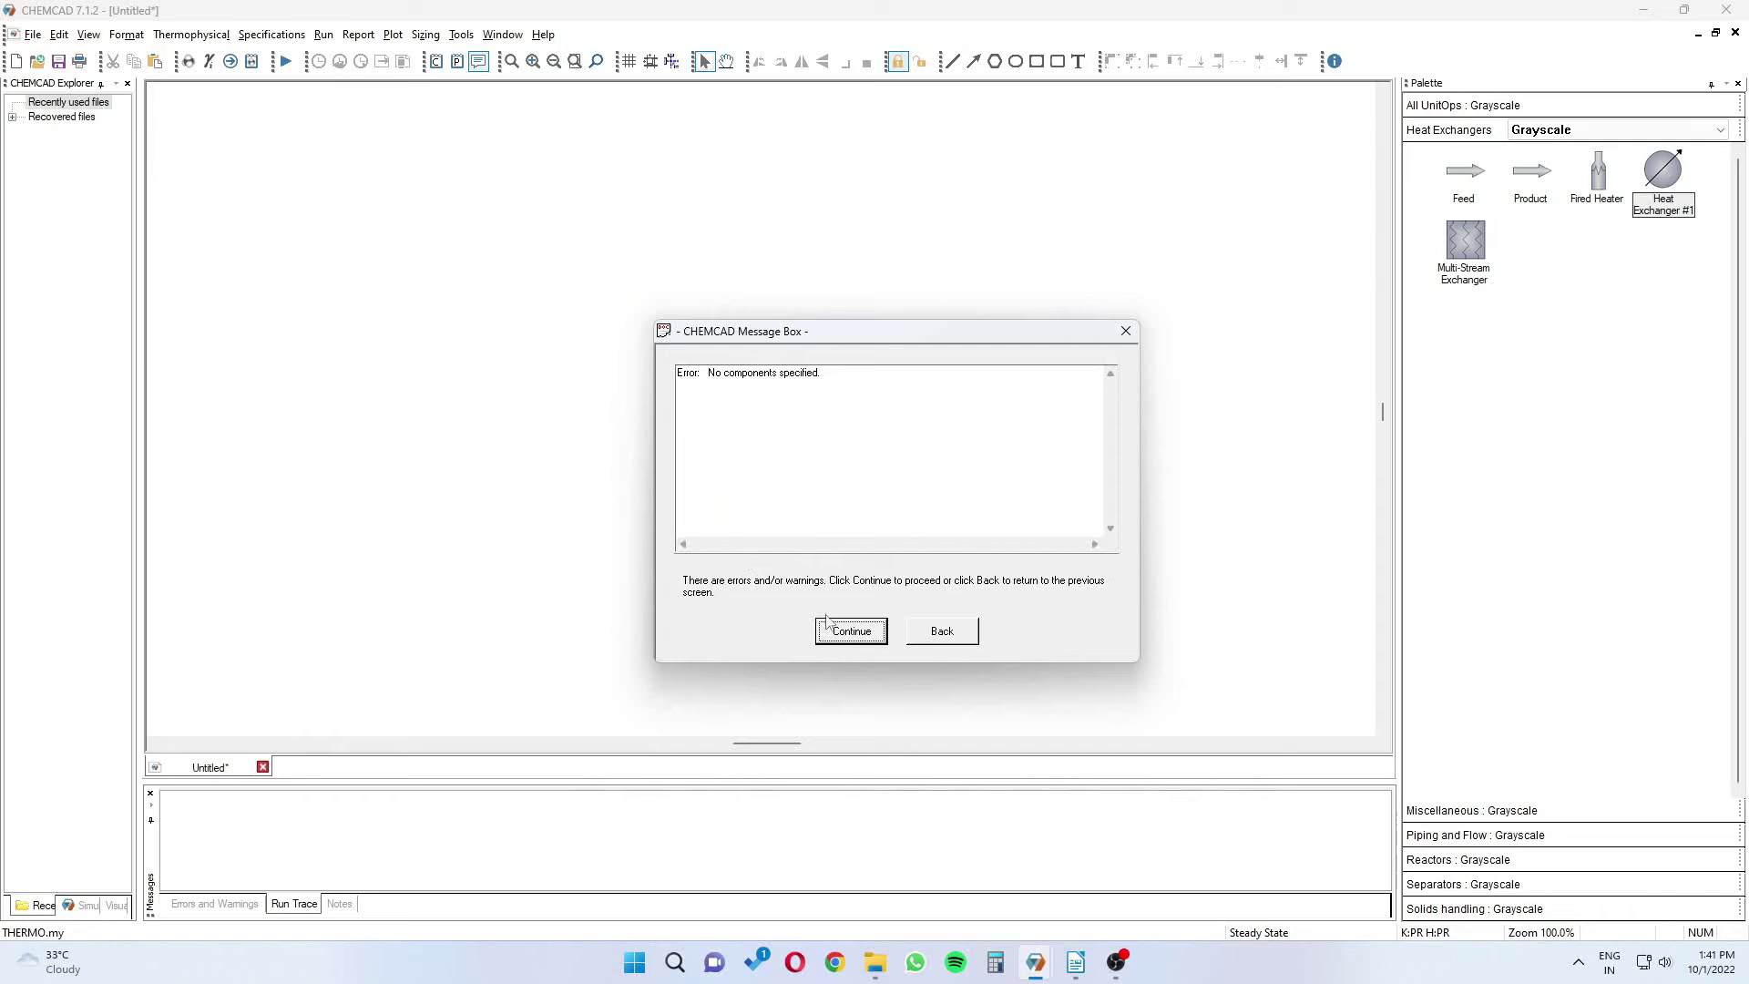
click(853, 631)
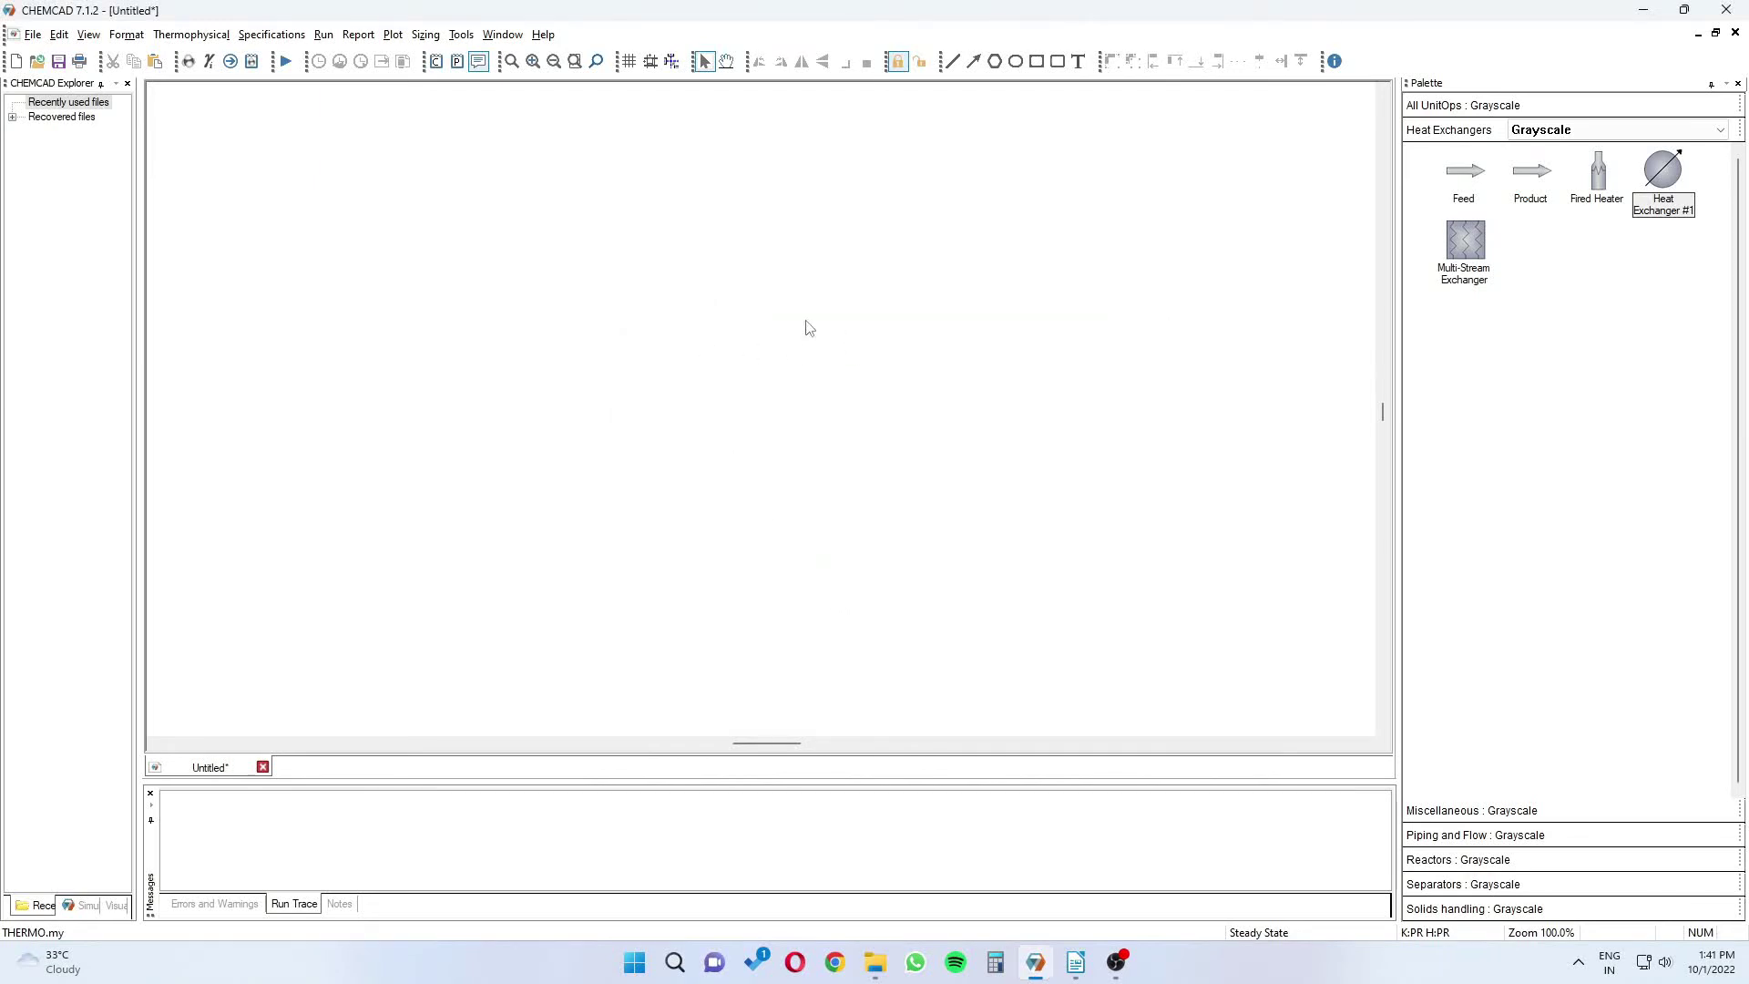
Select Methane and Ethane as the simulation components
click(189, 63)
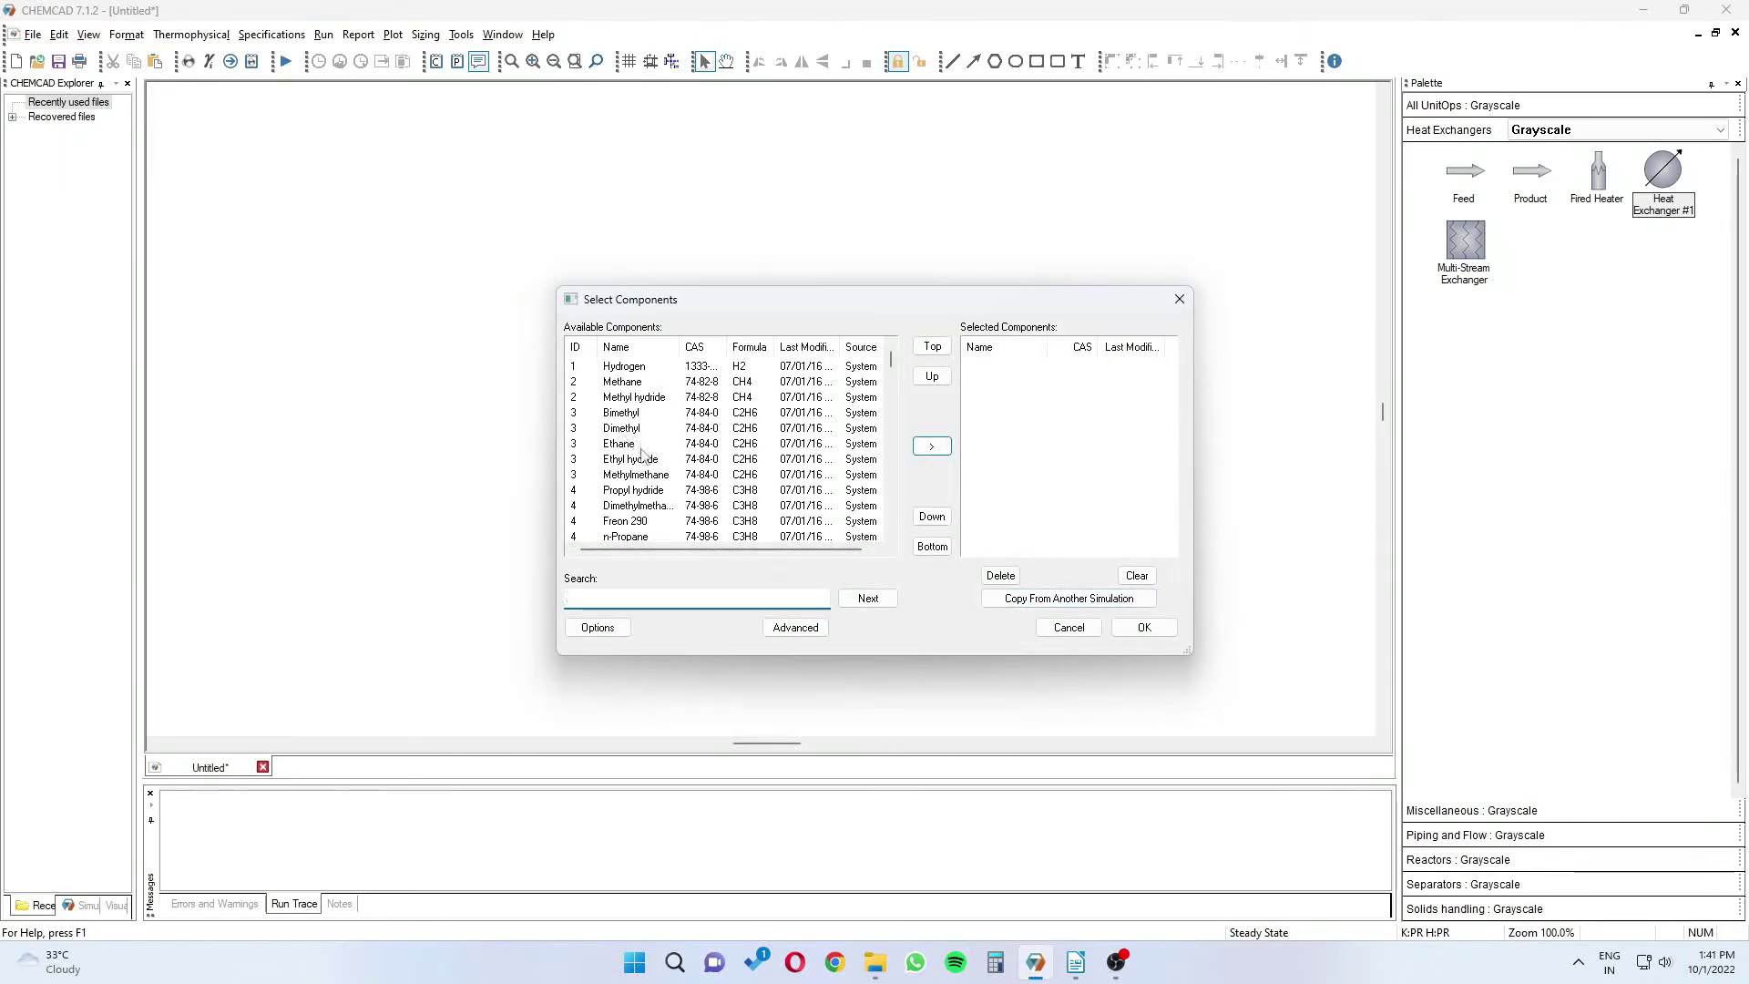
click(627, 382)
click(942, 454)
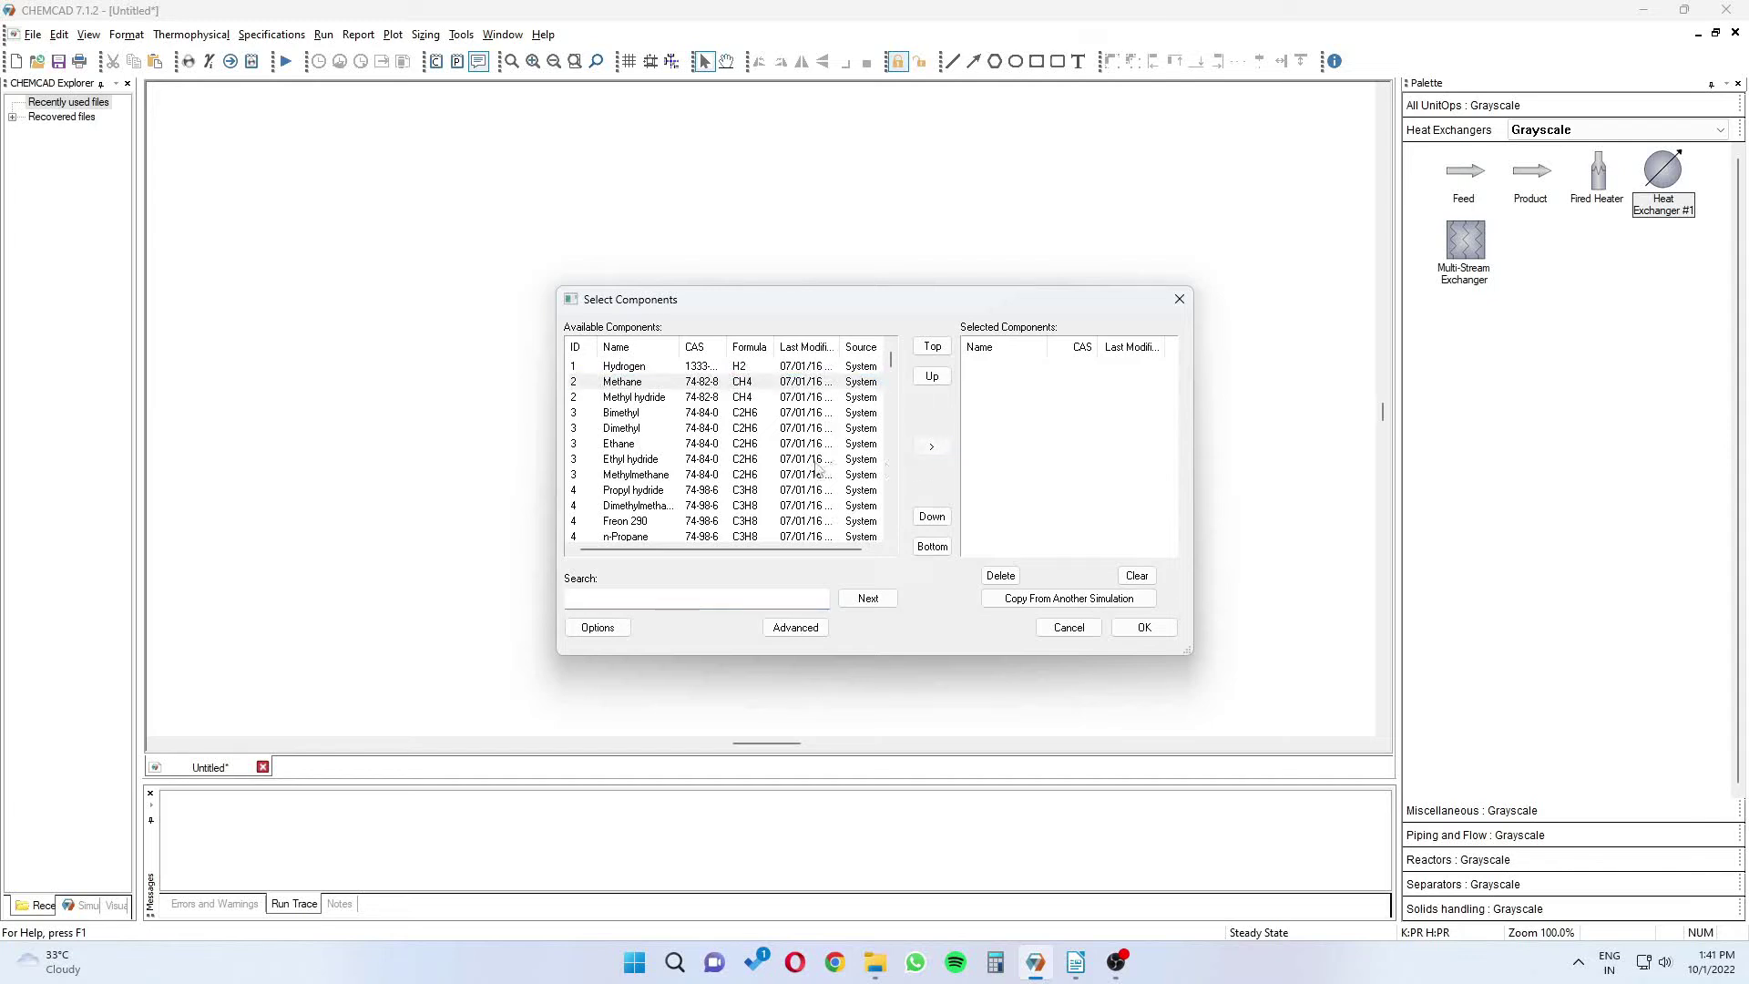
click(614, 445)
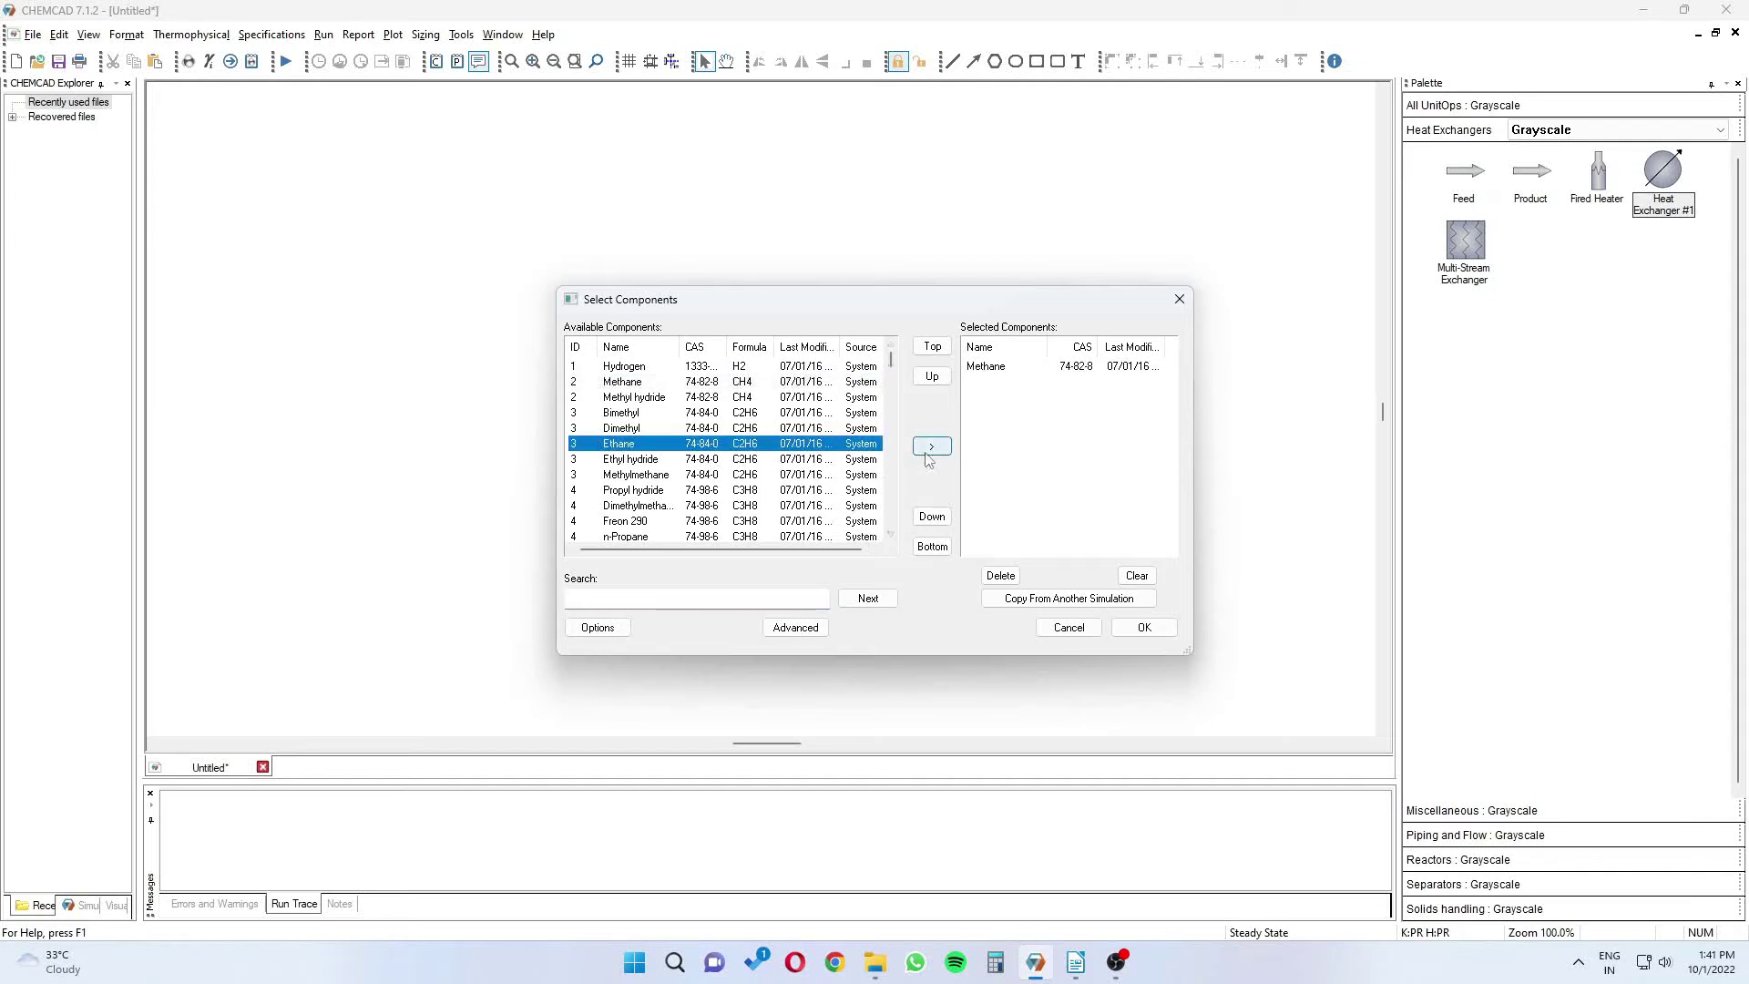
click(929, 451)
click(1147, 628)
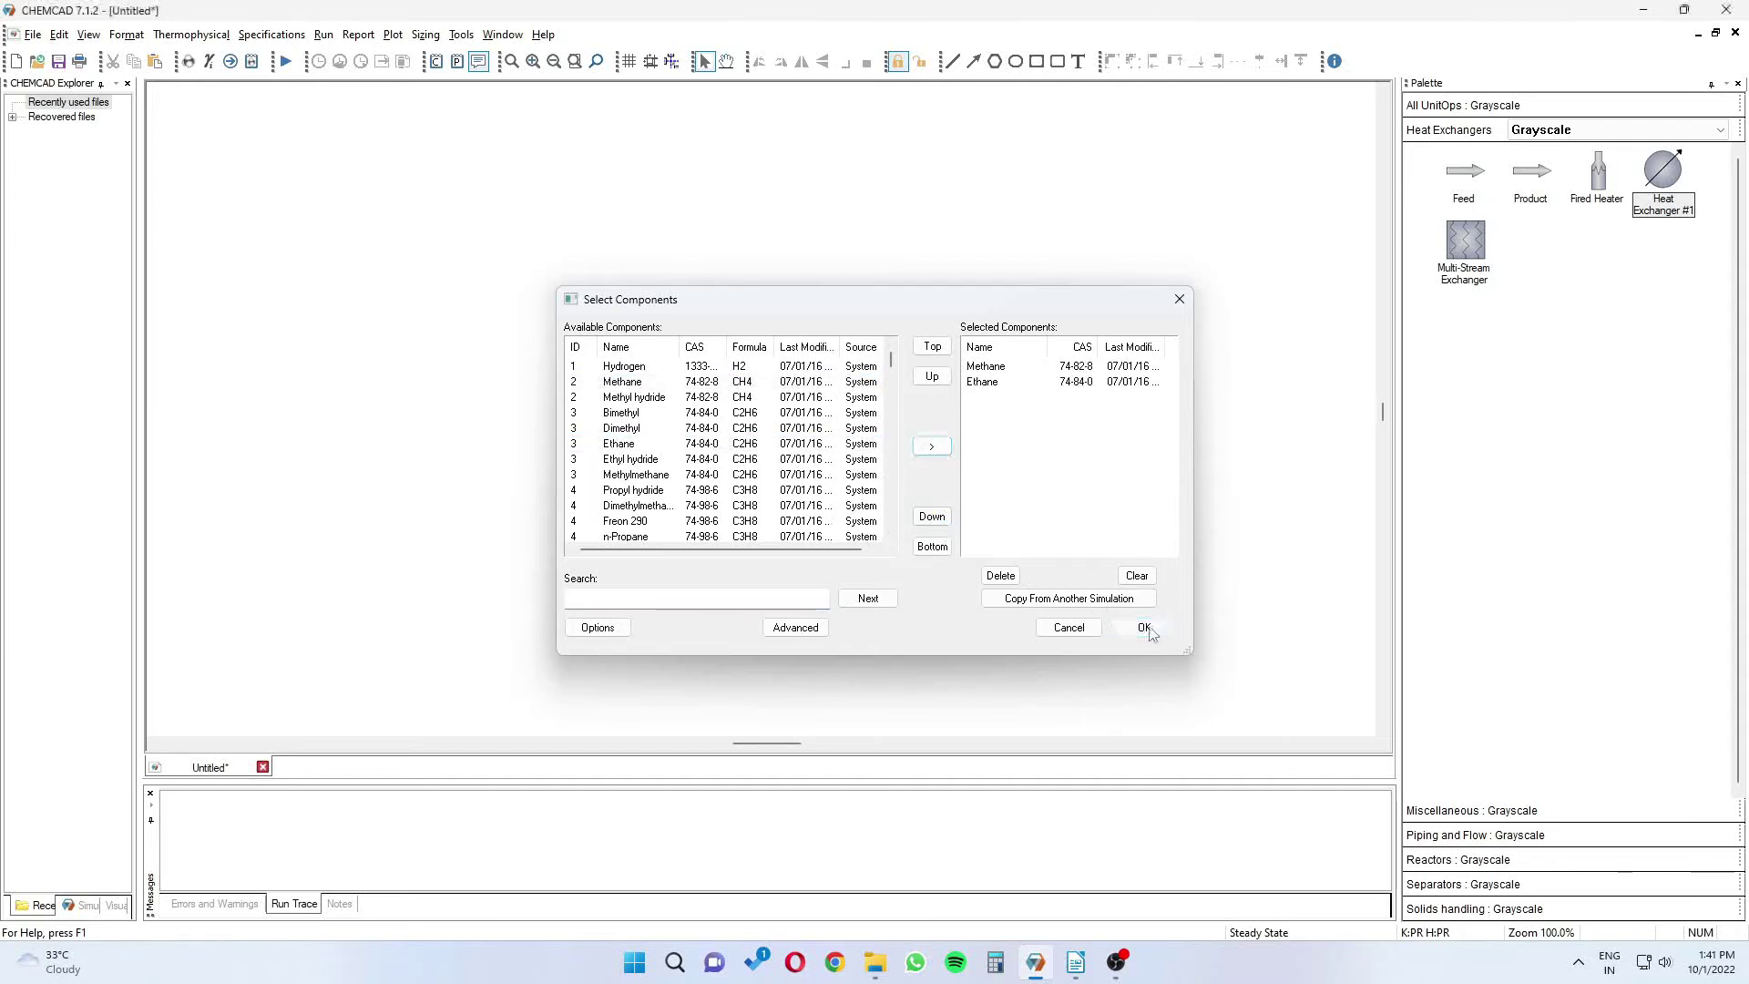
click(1001, 678)
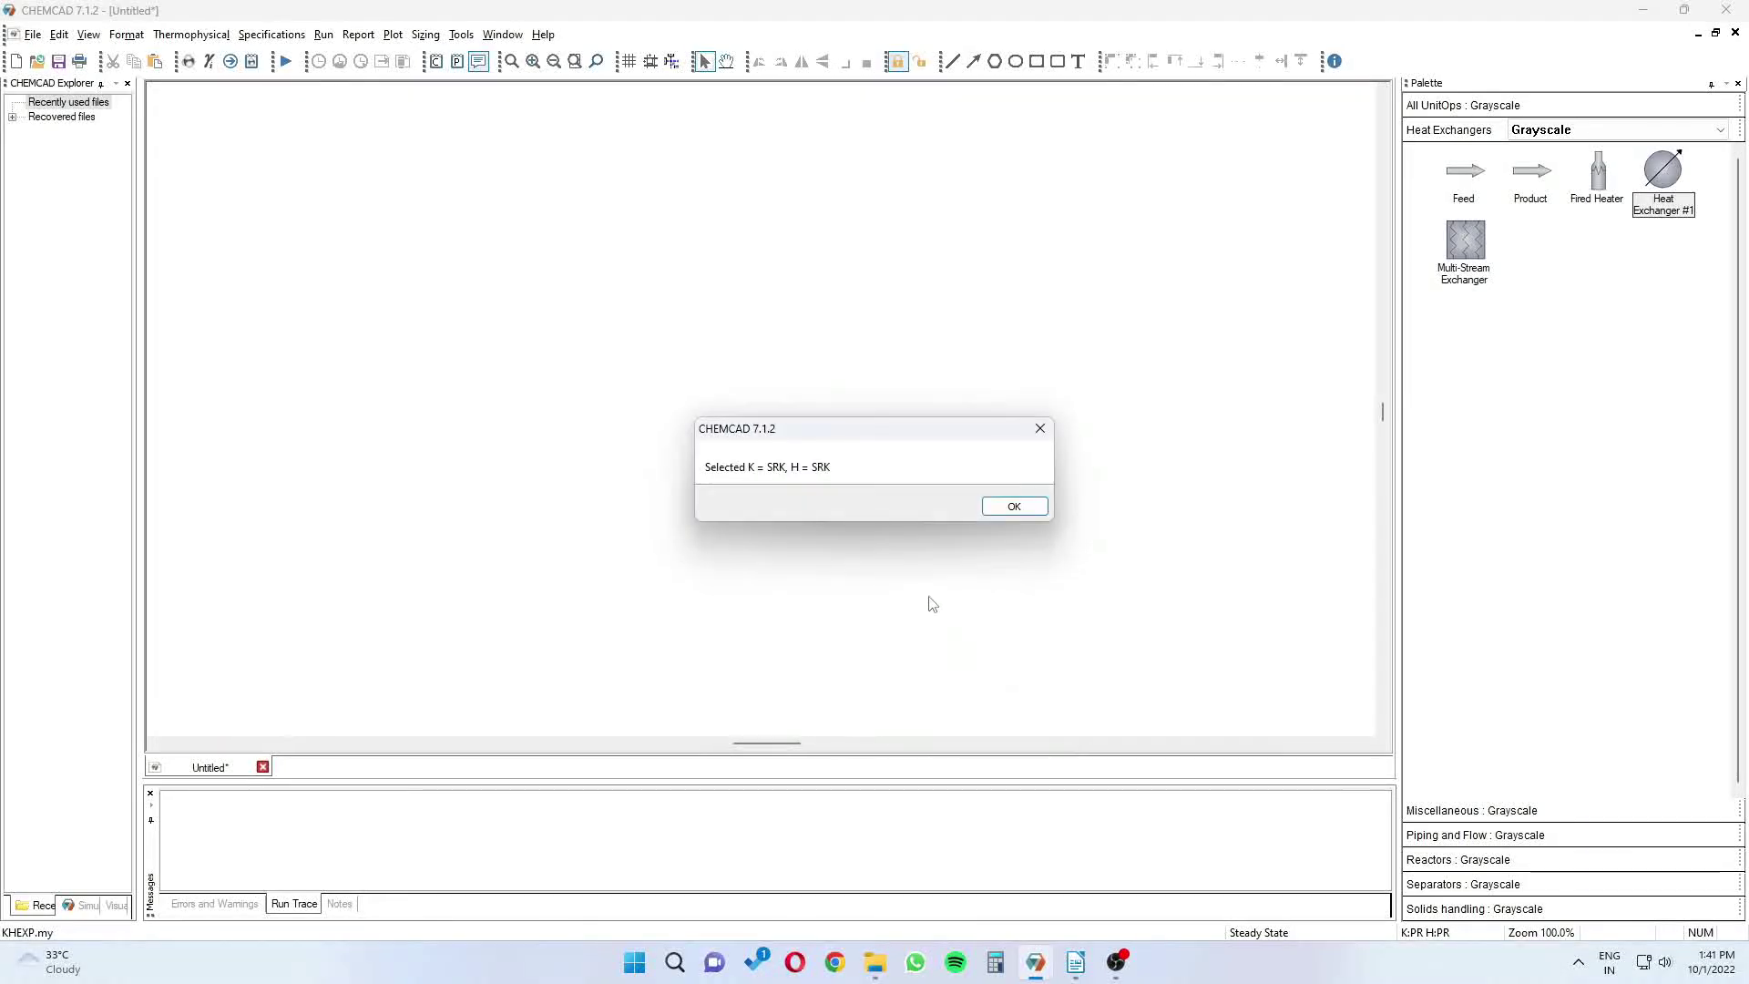
Override the suggested SRK with Peng-Robinson for K-values and enthalpy
click(1014, 507)
click(697, 348)
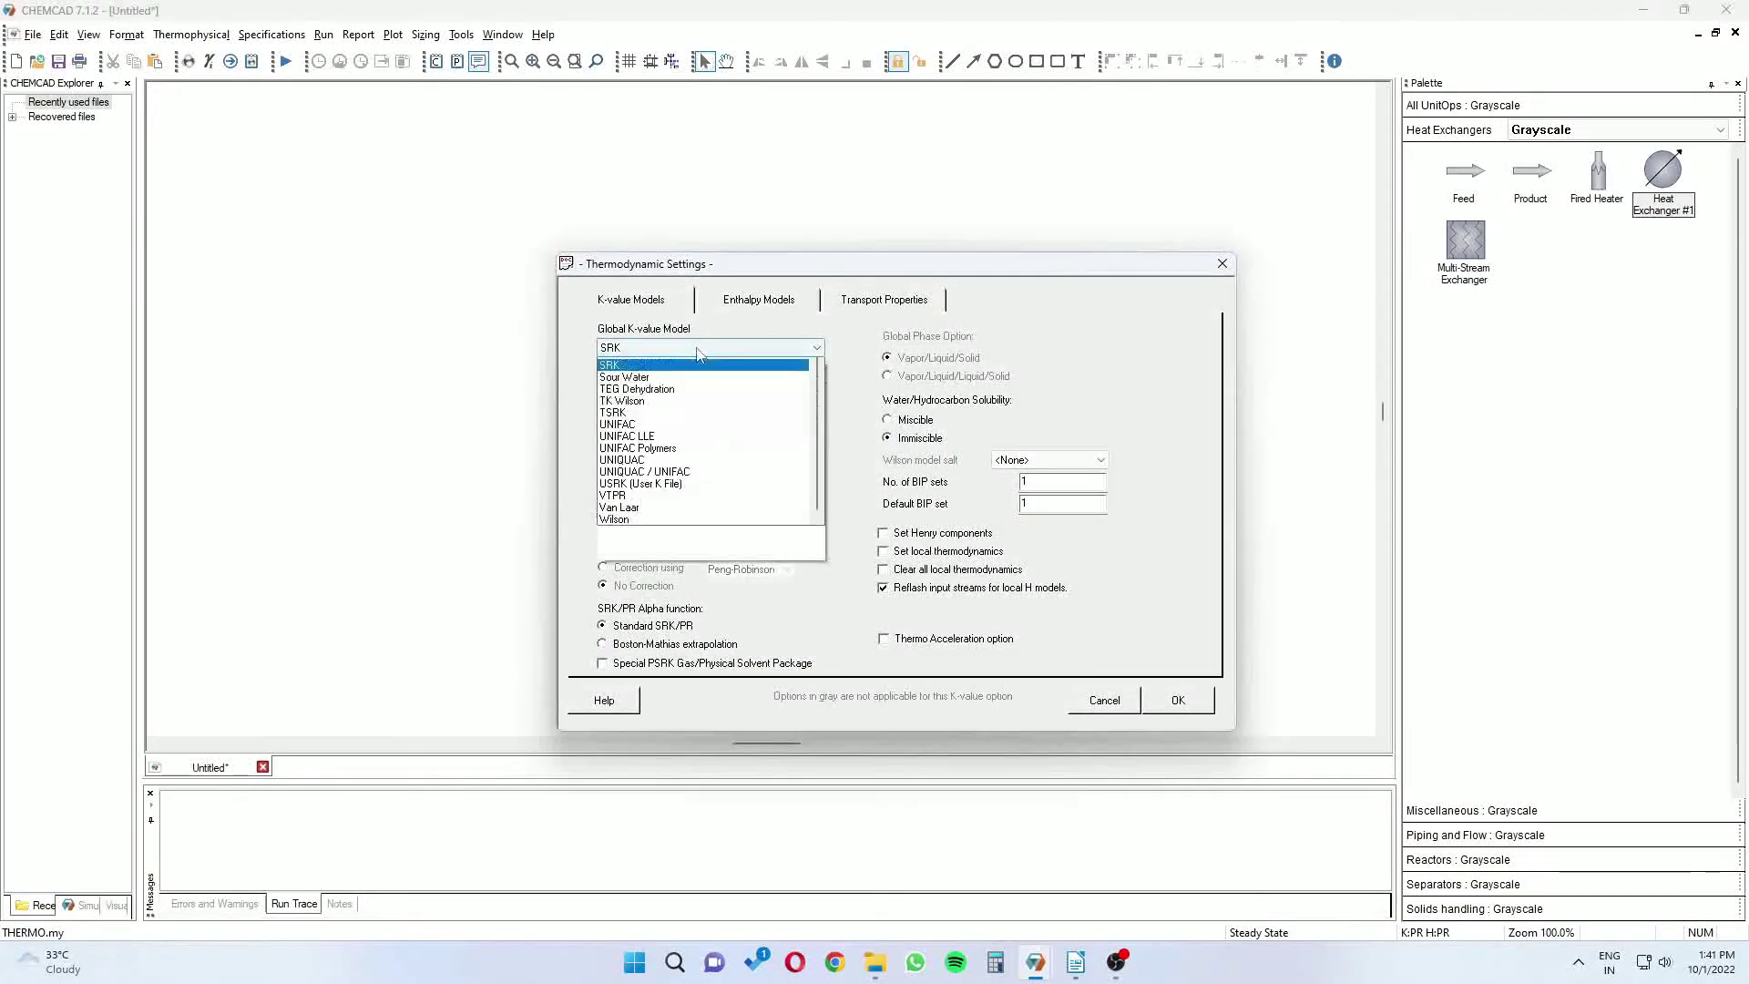
click(642, 505)
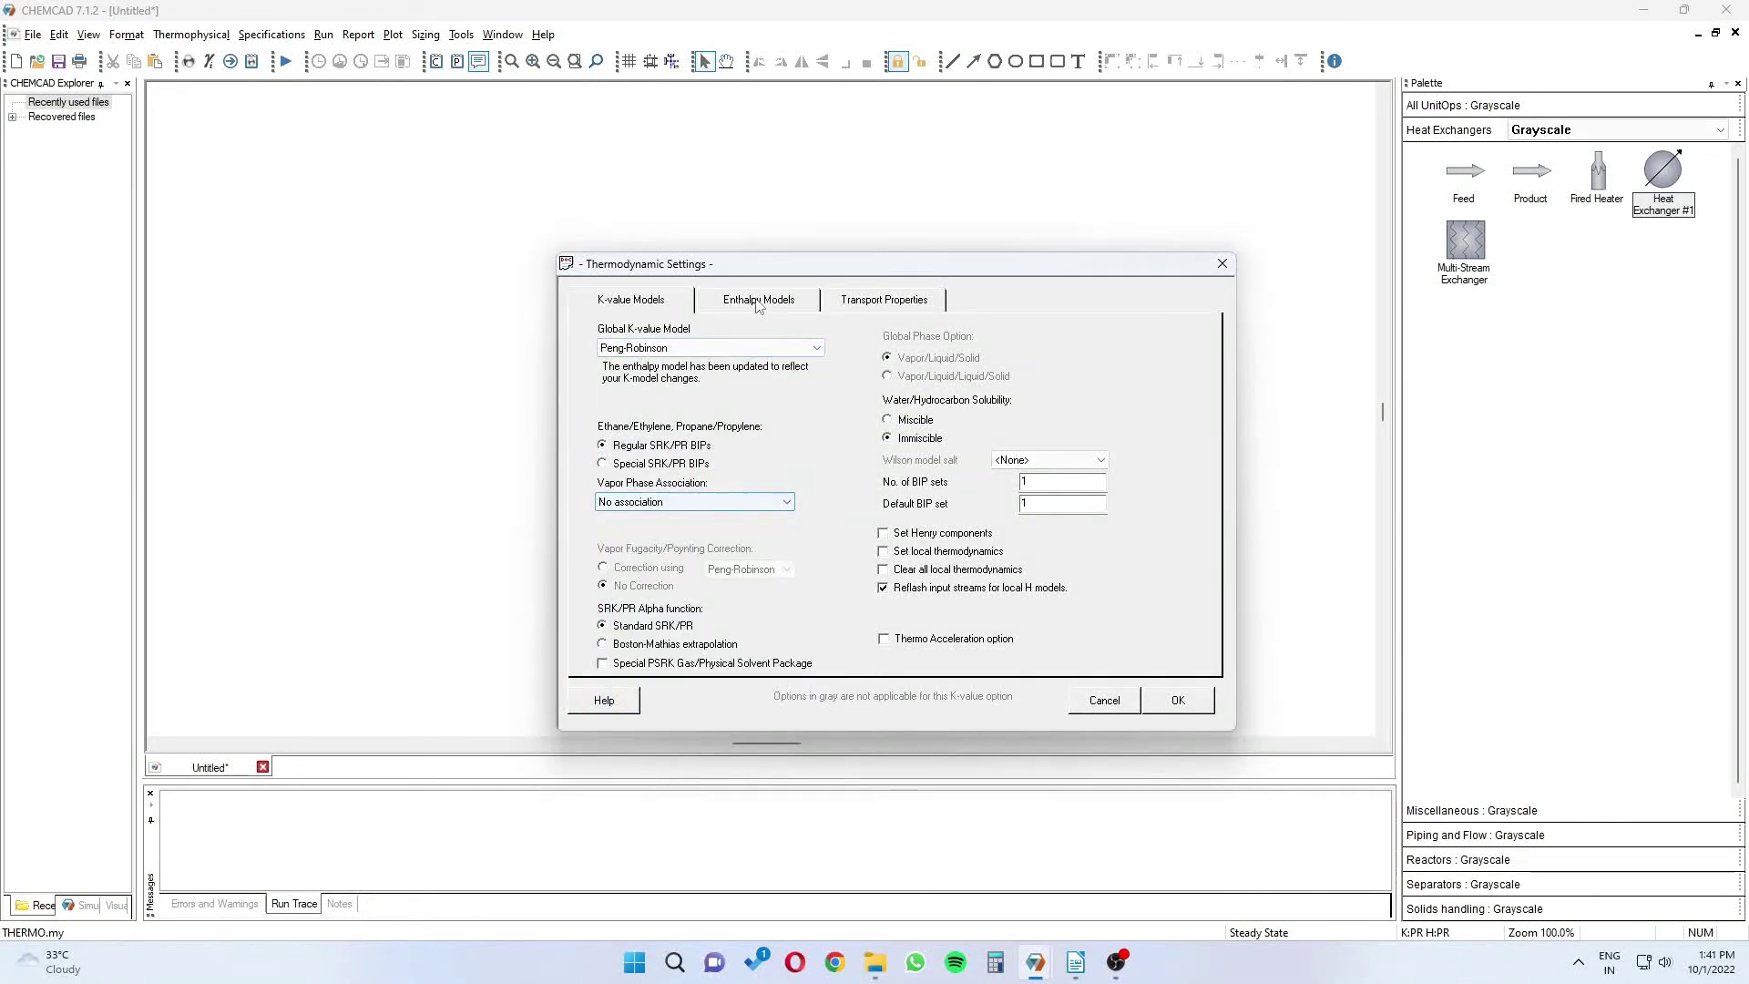
click(759, 301)
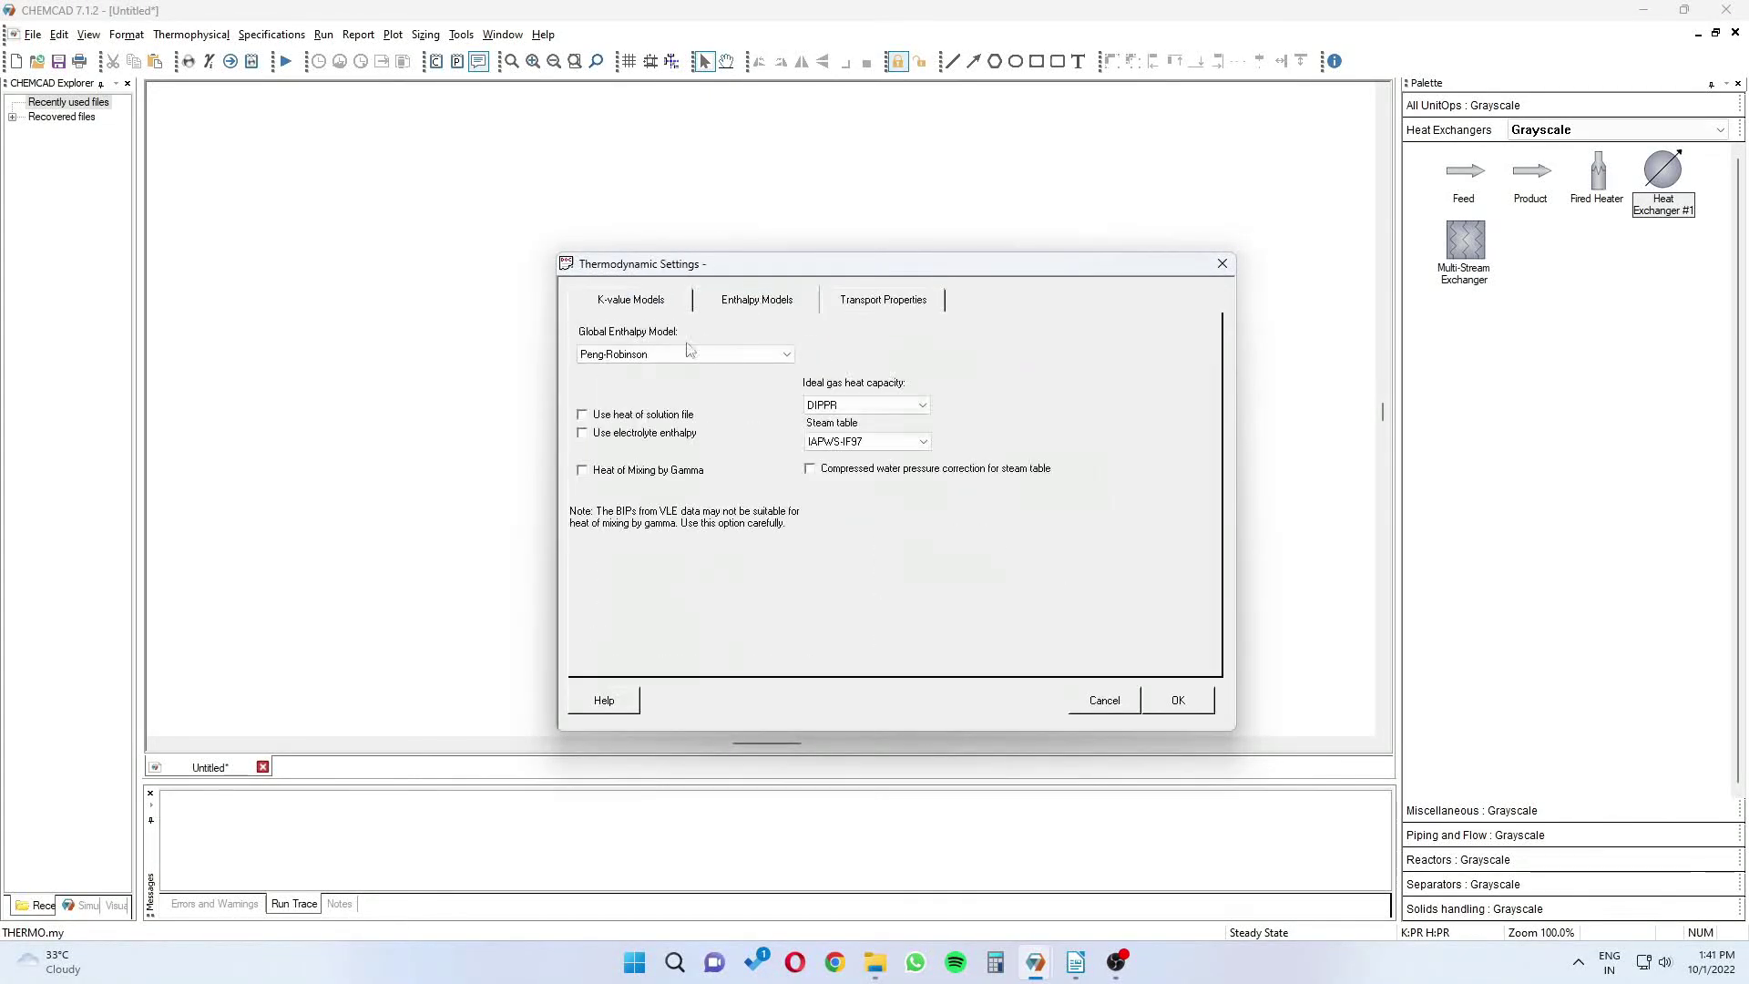
click(1178, 699)
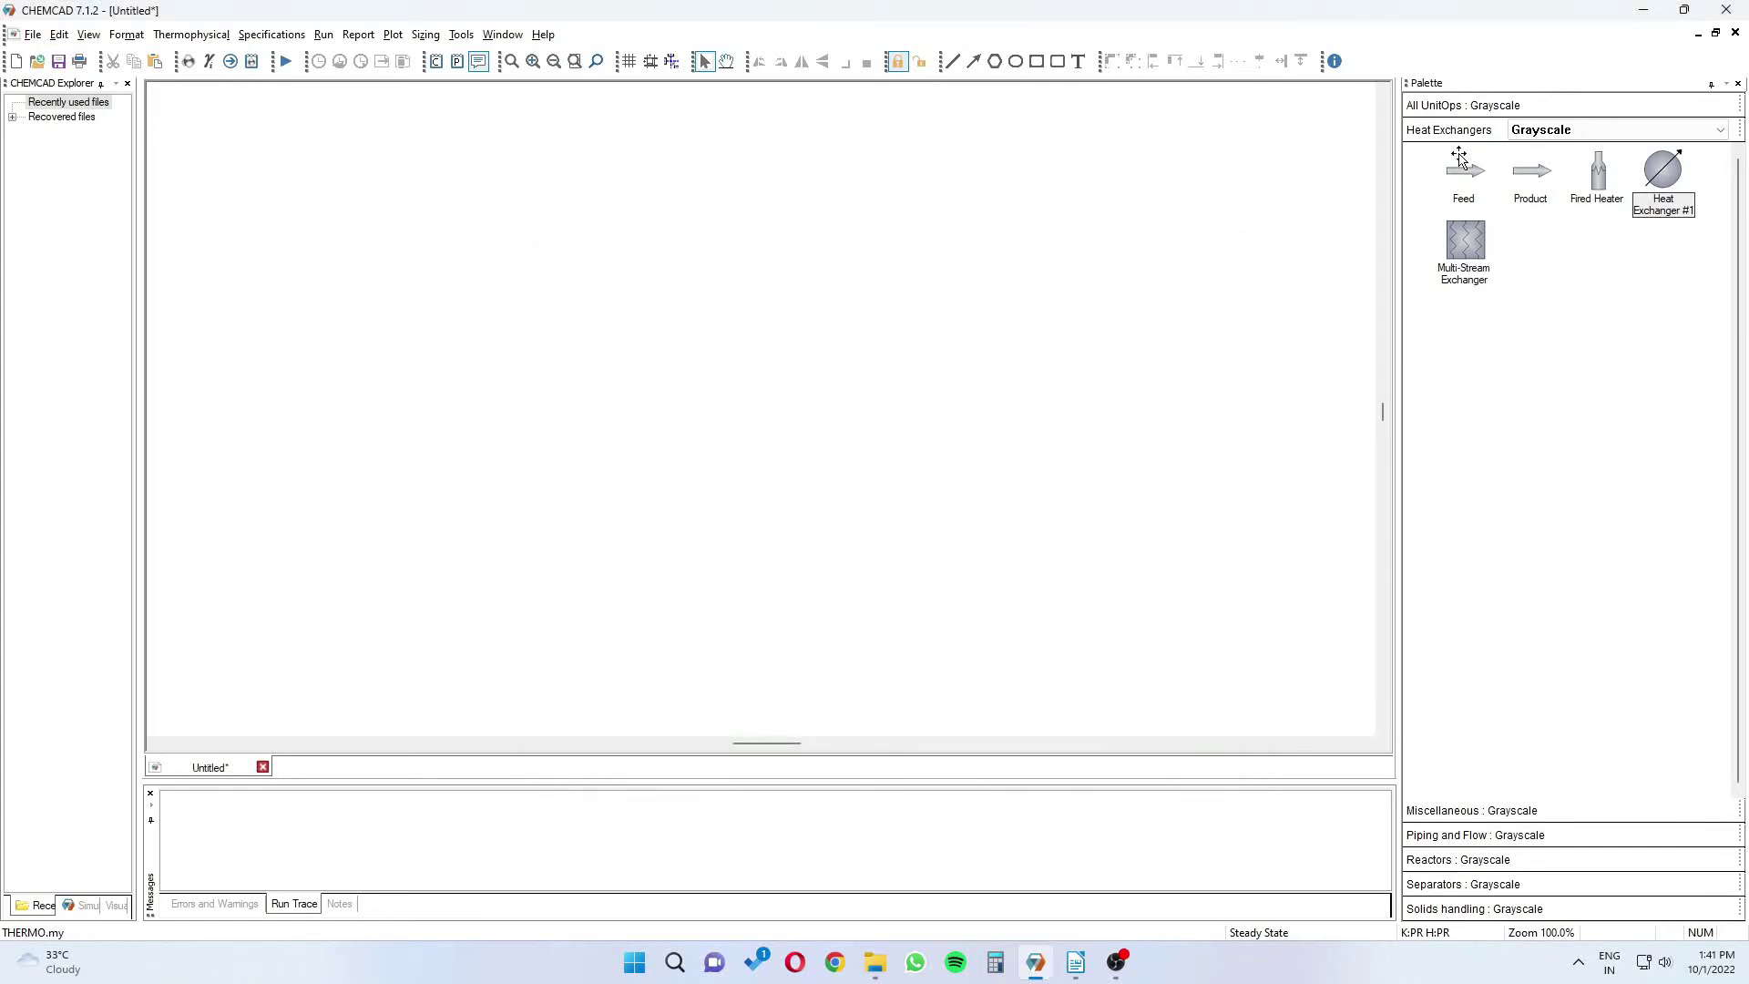
Place a feed, a product and a heat exchanger between them on the flowsheet
click(1454, 106)
click(1463, 148)
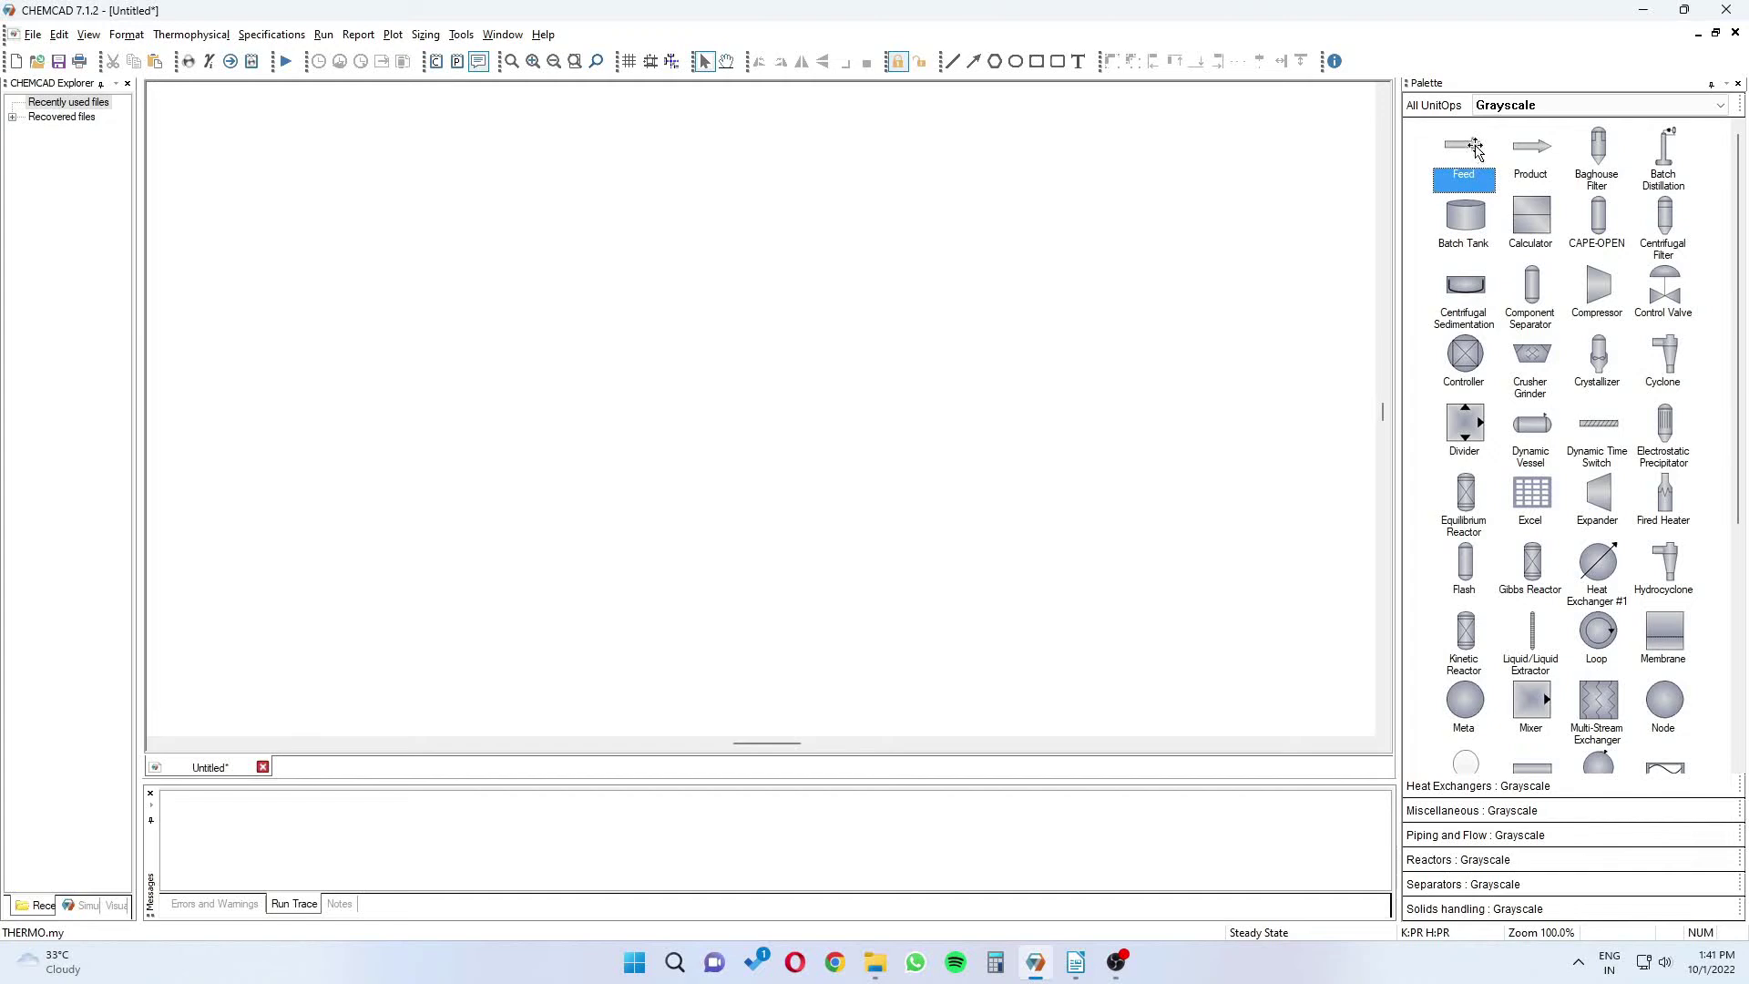
click(511, 413)
scroll(729, 420, up, 3)
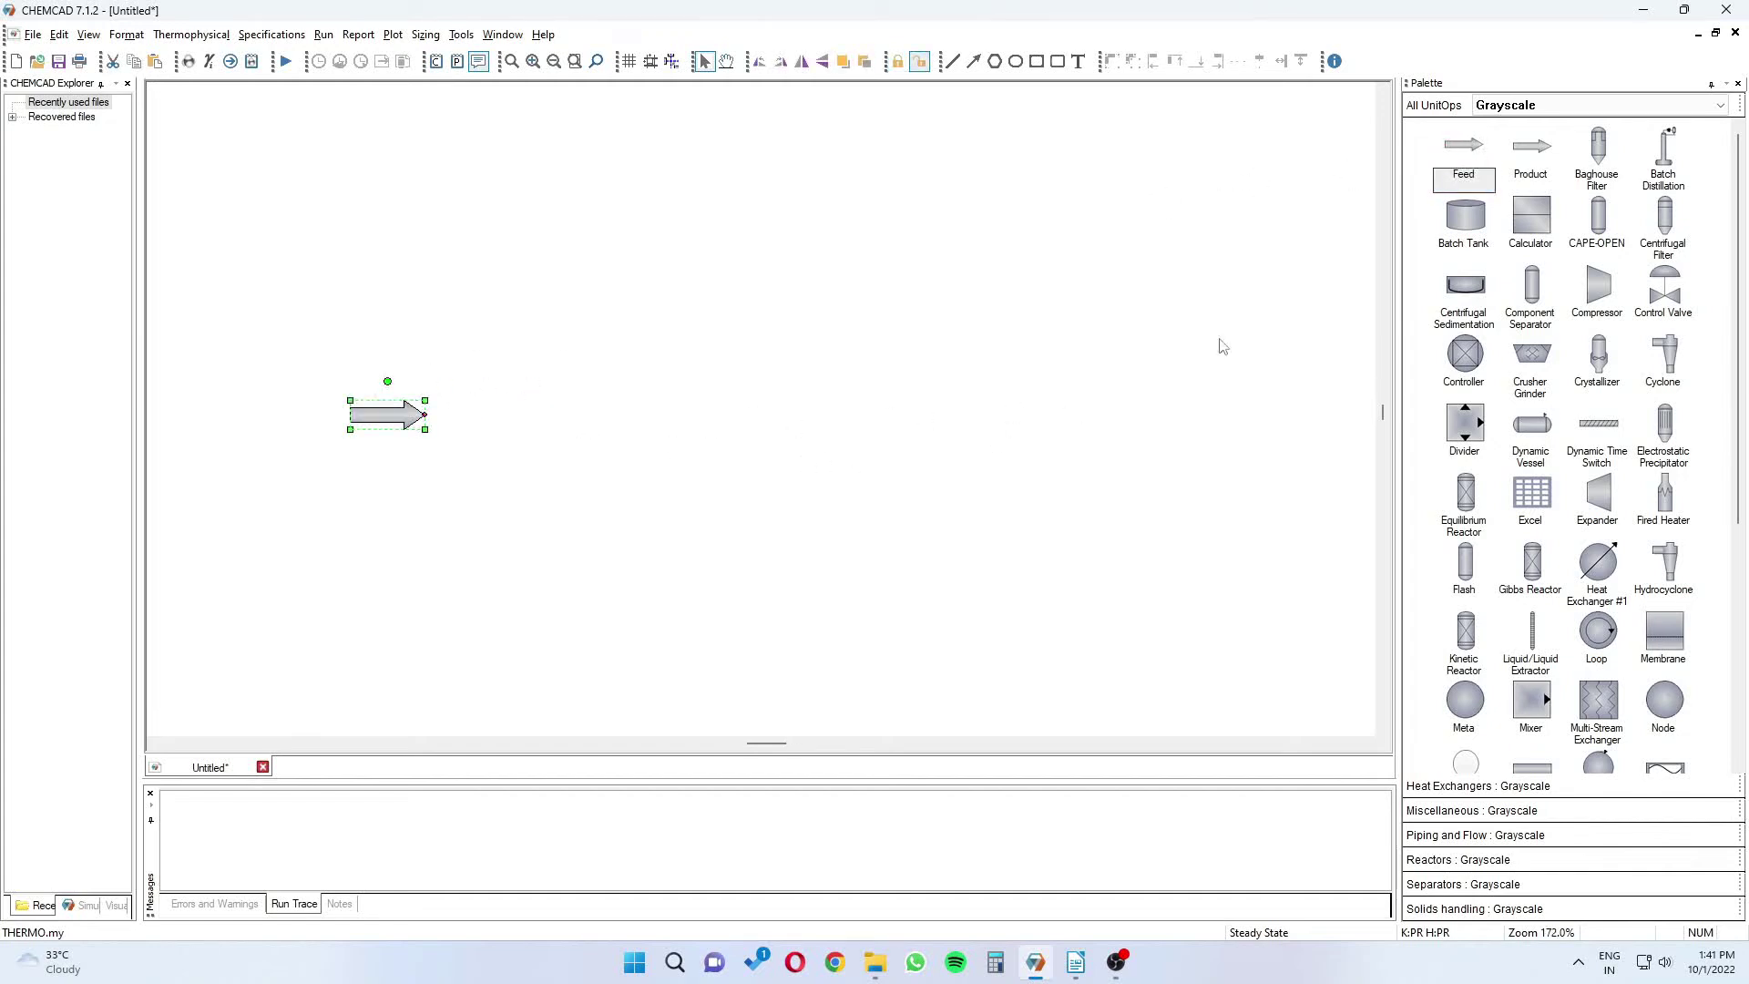
click(1531, 147)
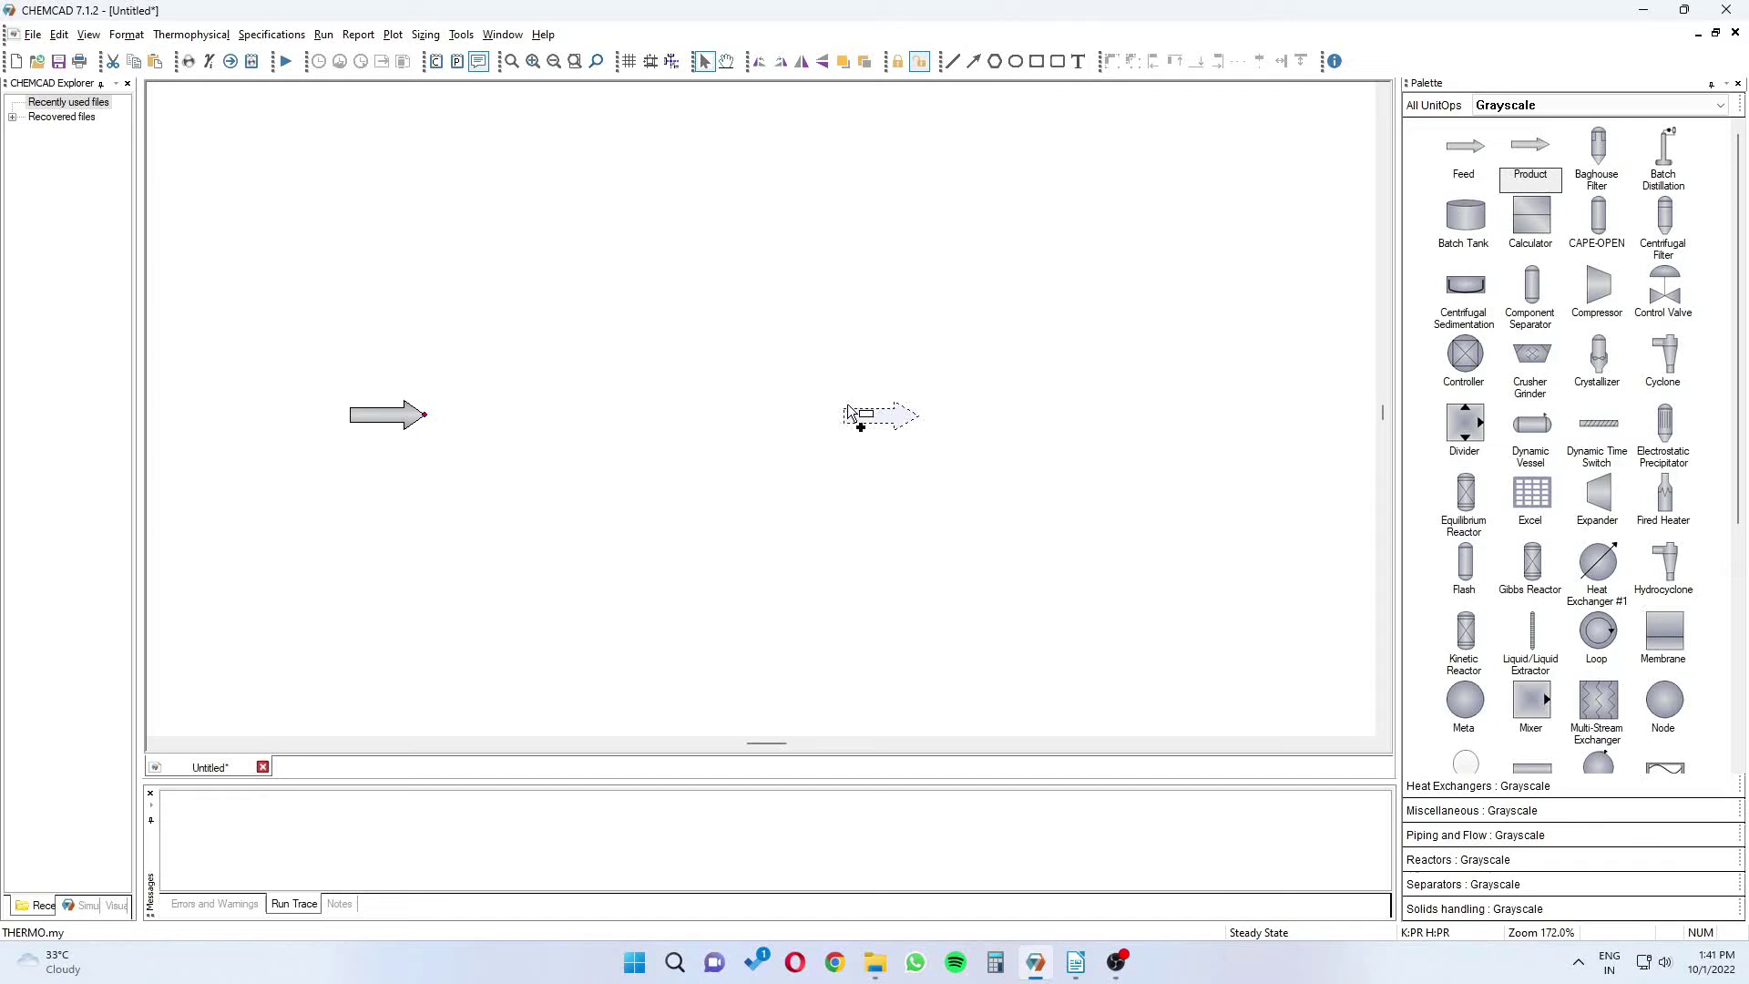
click(875, 416)
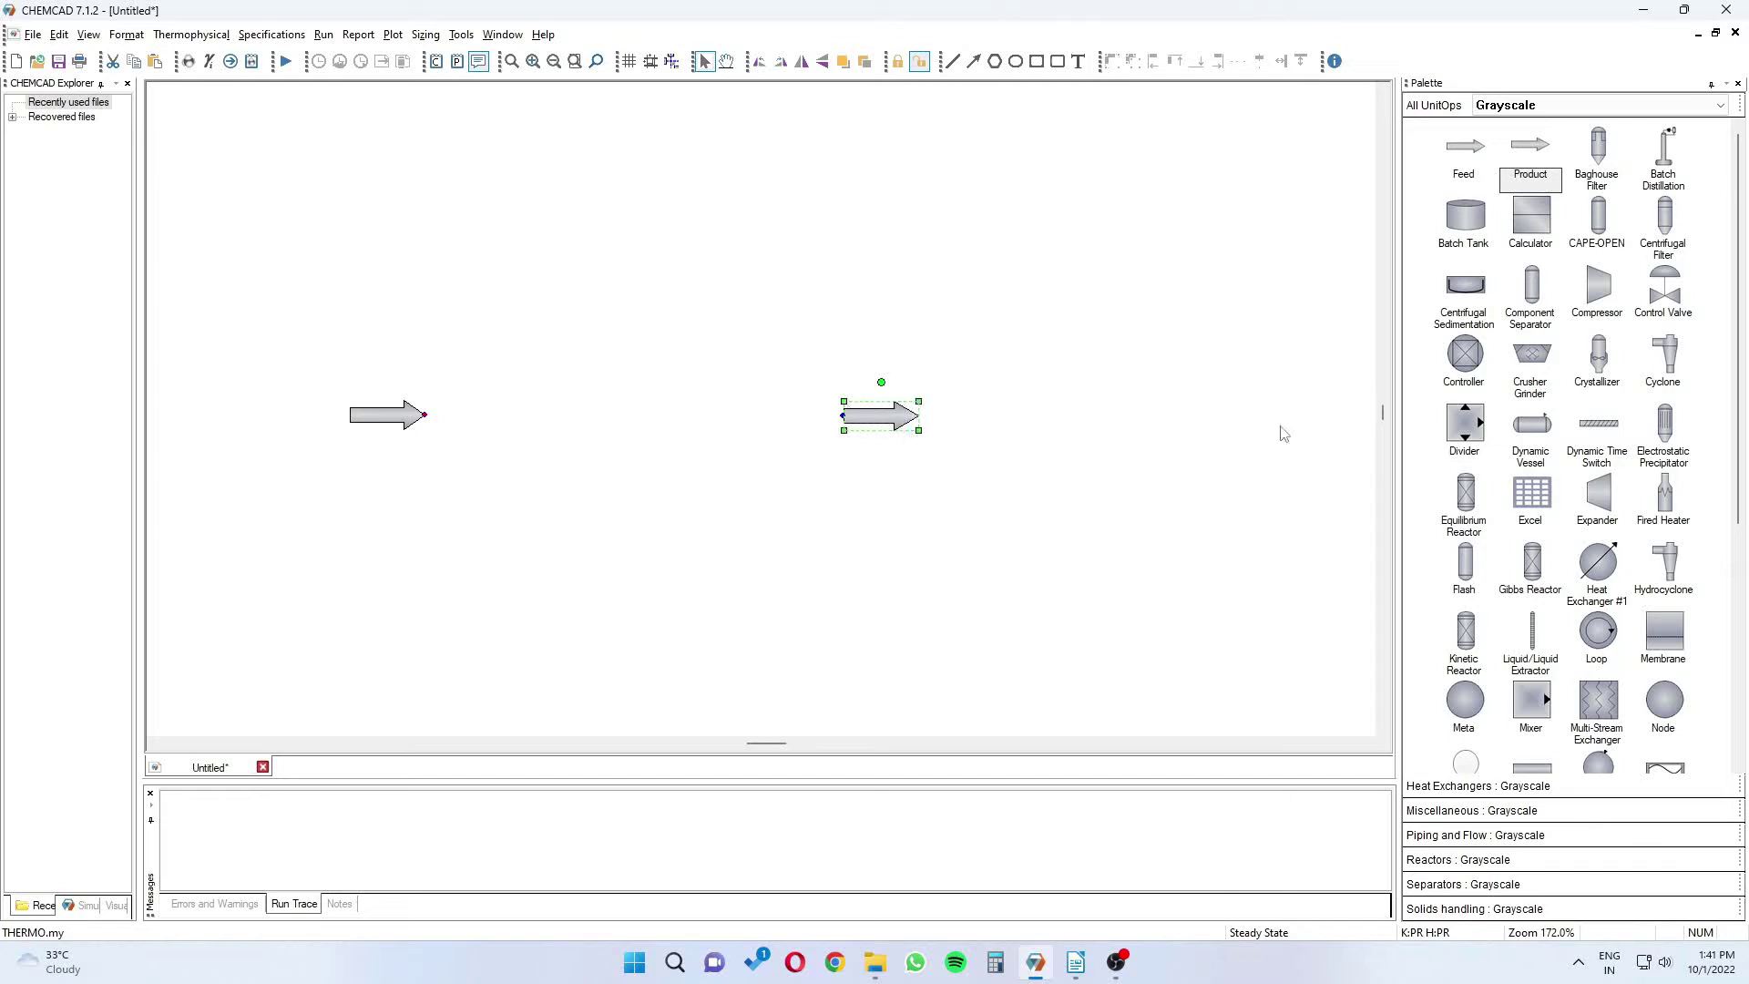
click(1492, 787)
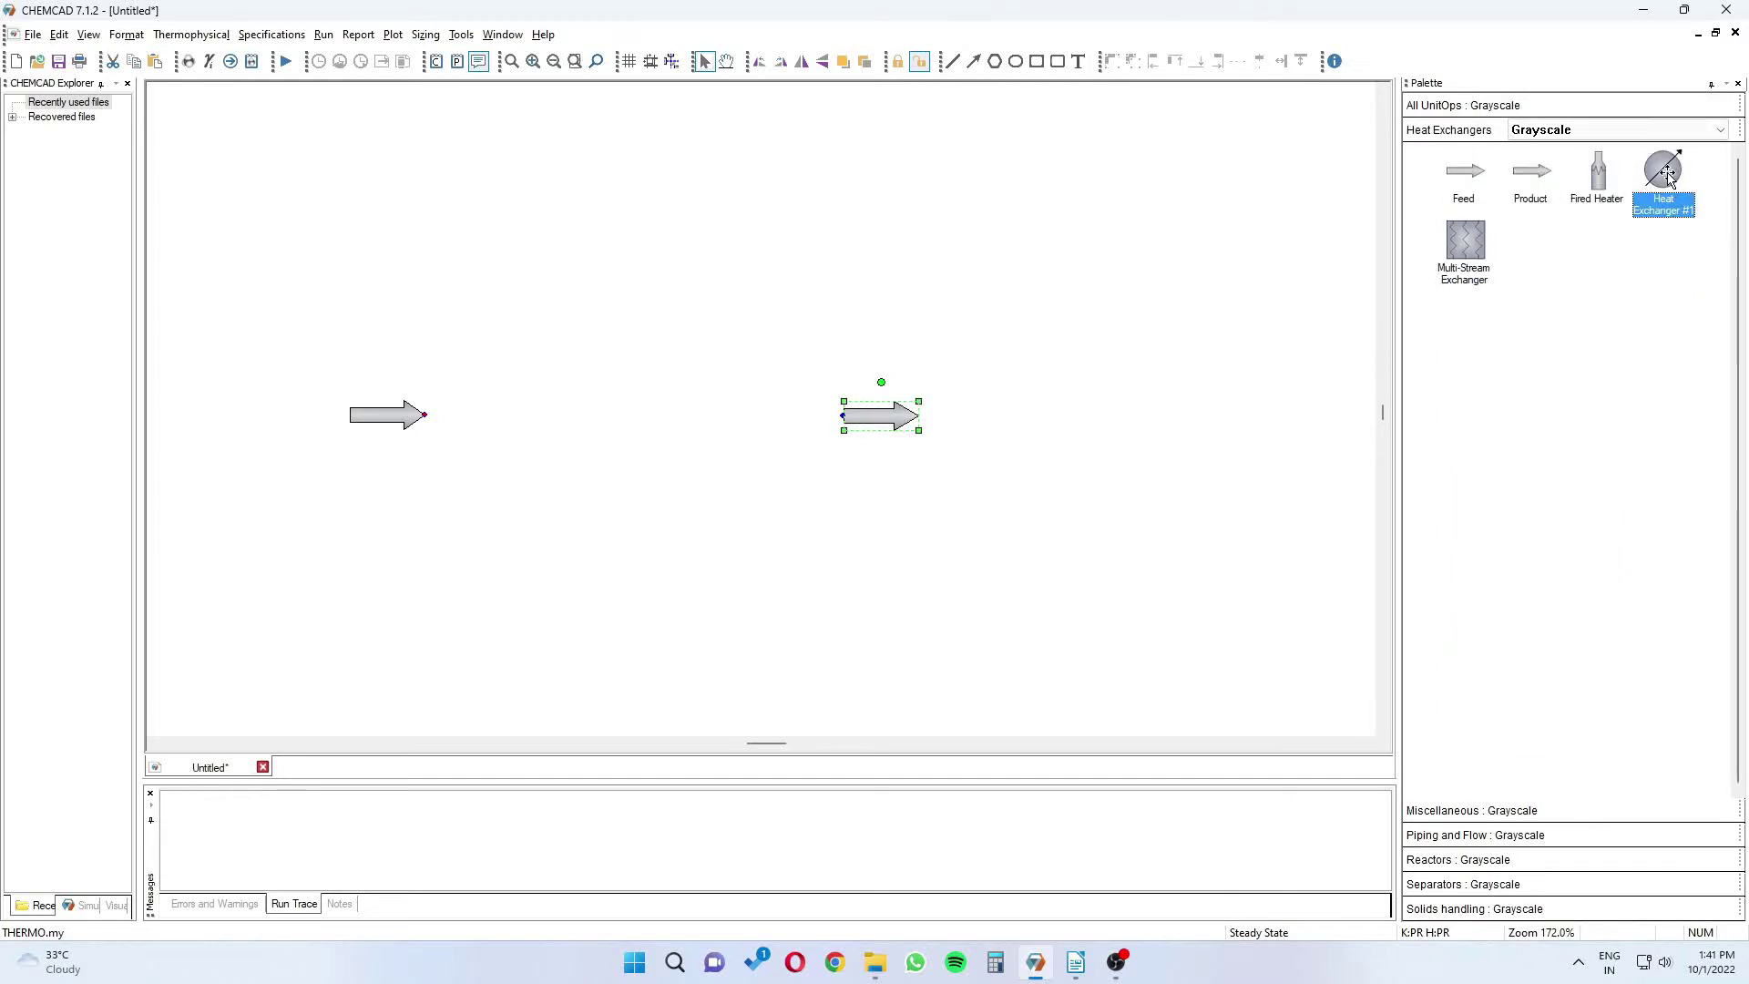
click(615, 405)
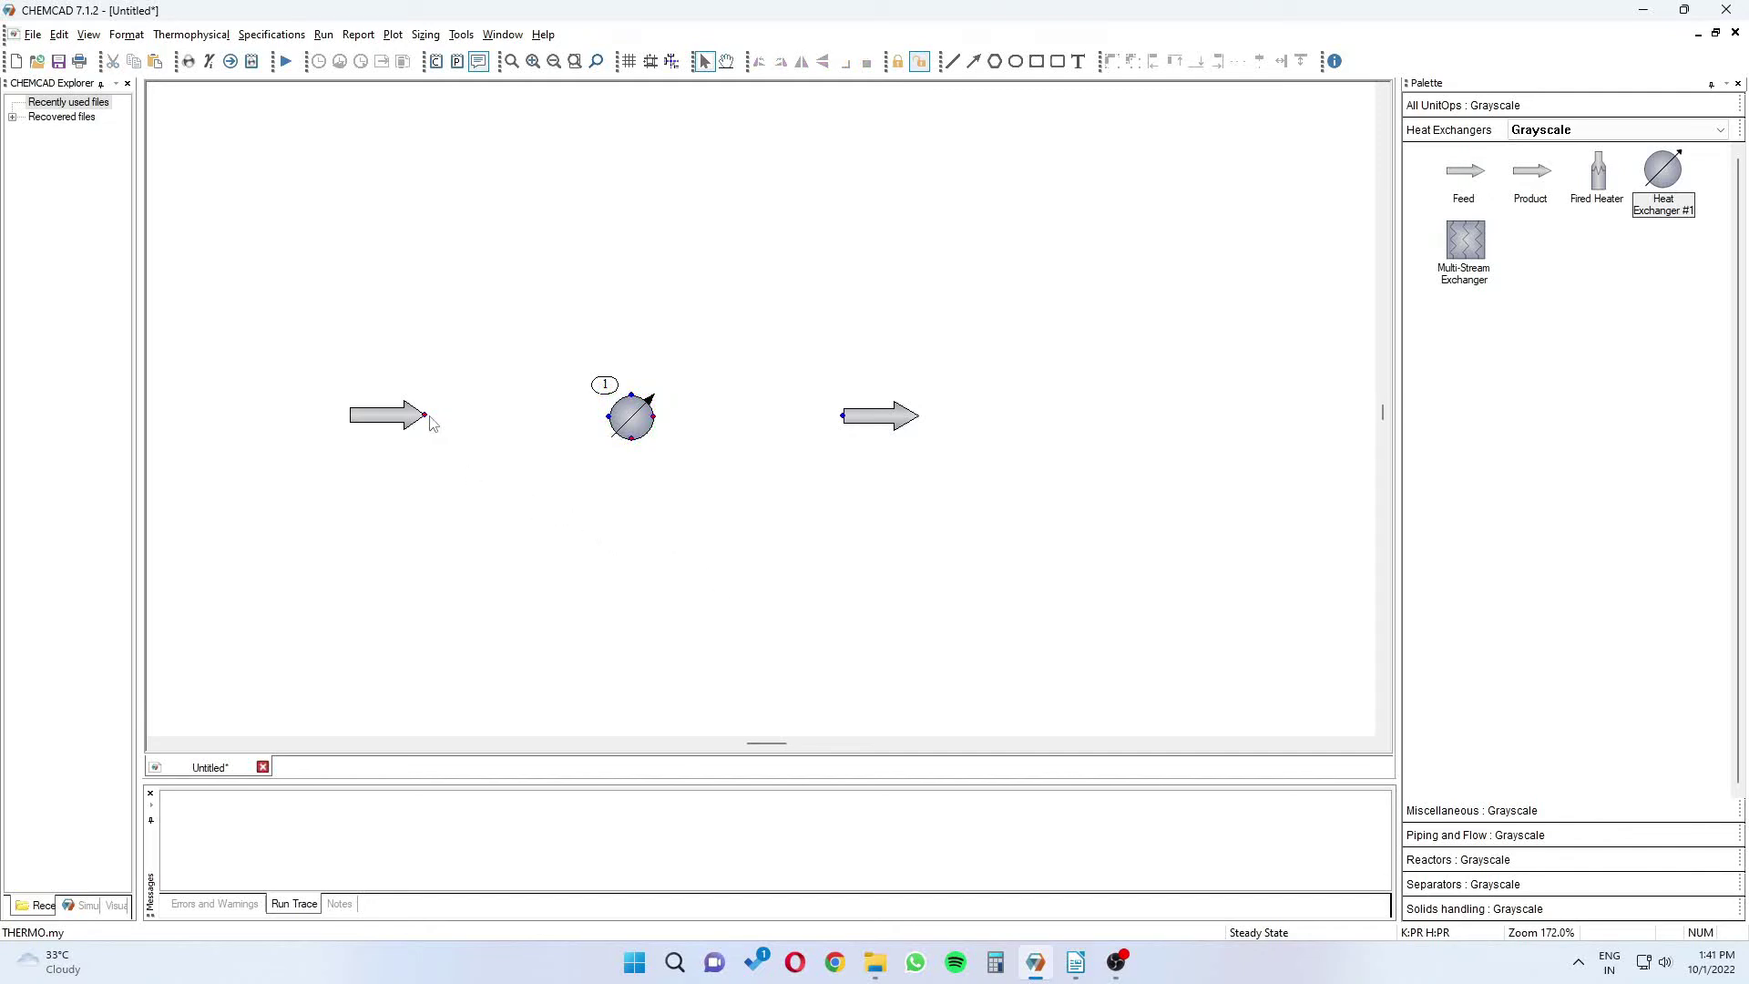
Draw stream 1 from feed to exchanger and stream 2 from exchanger to product
click(610, 417)
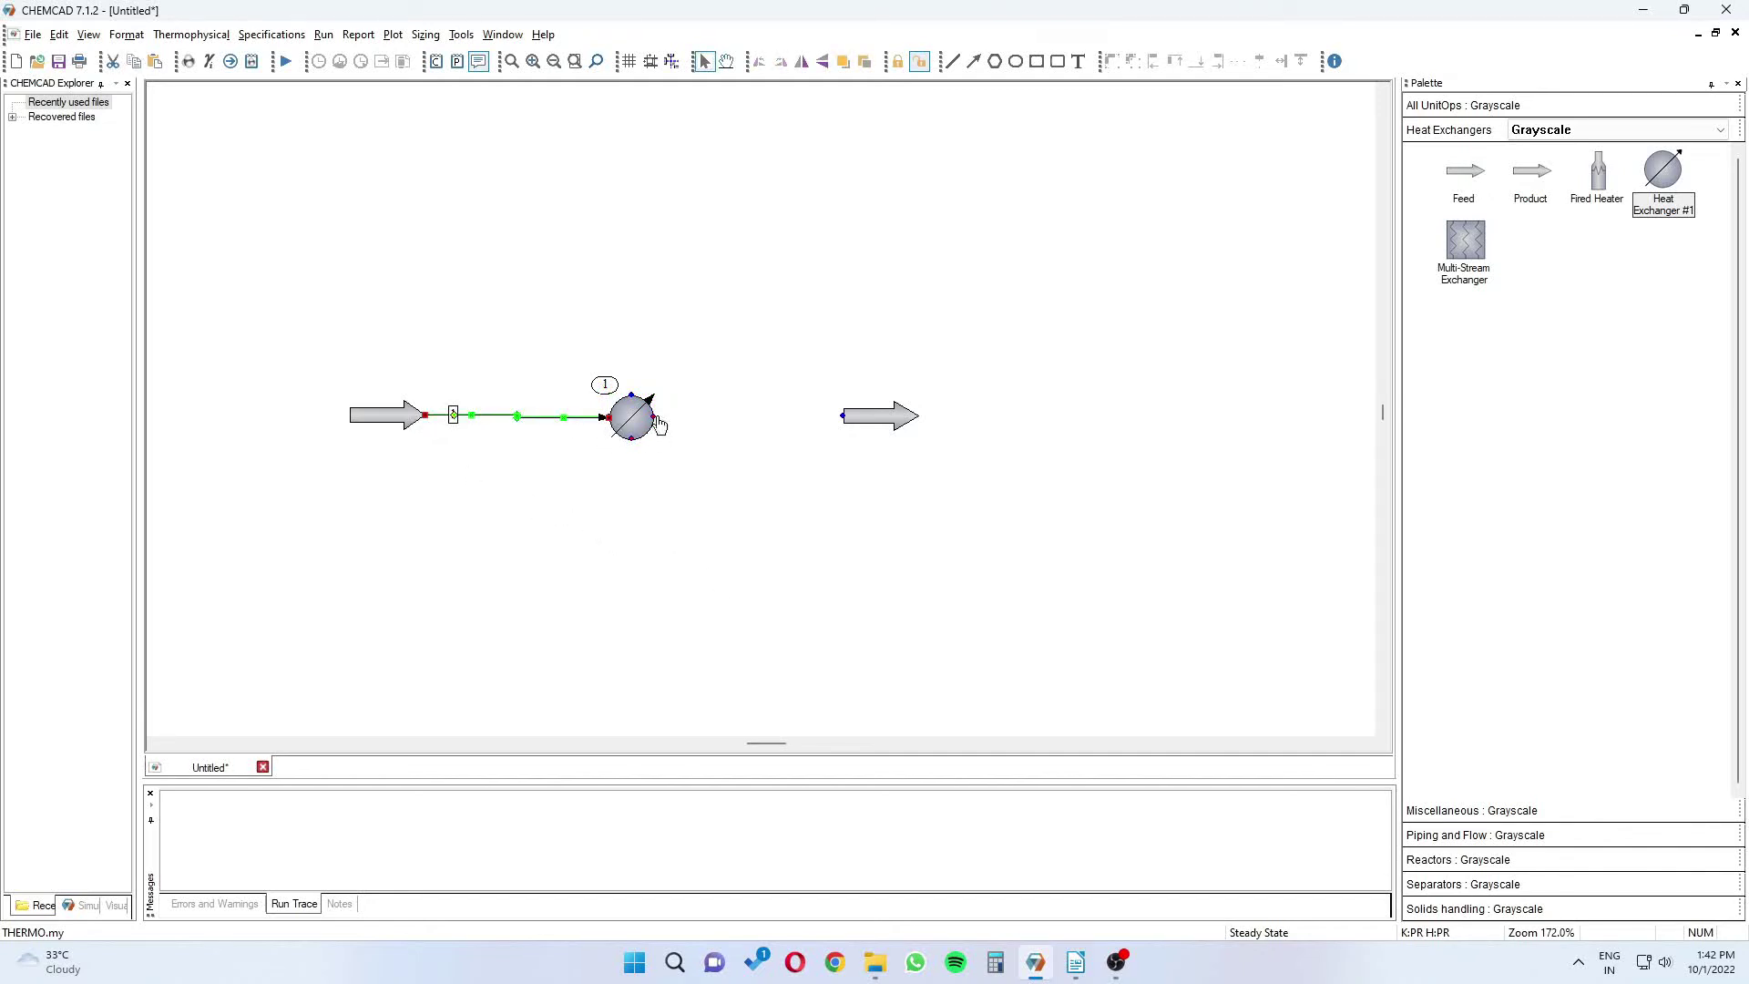
click(690, 422)
click(843, 416)
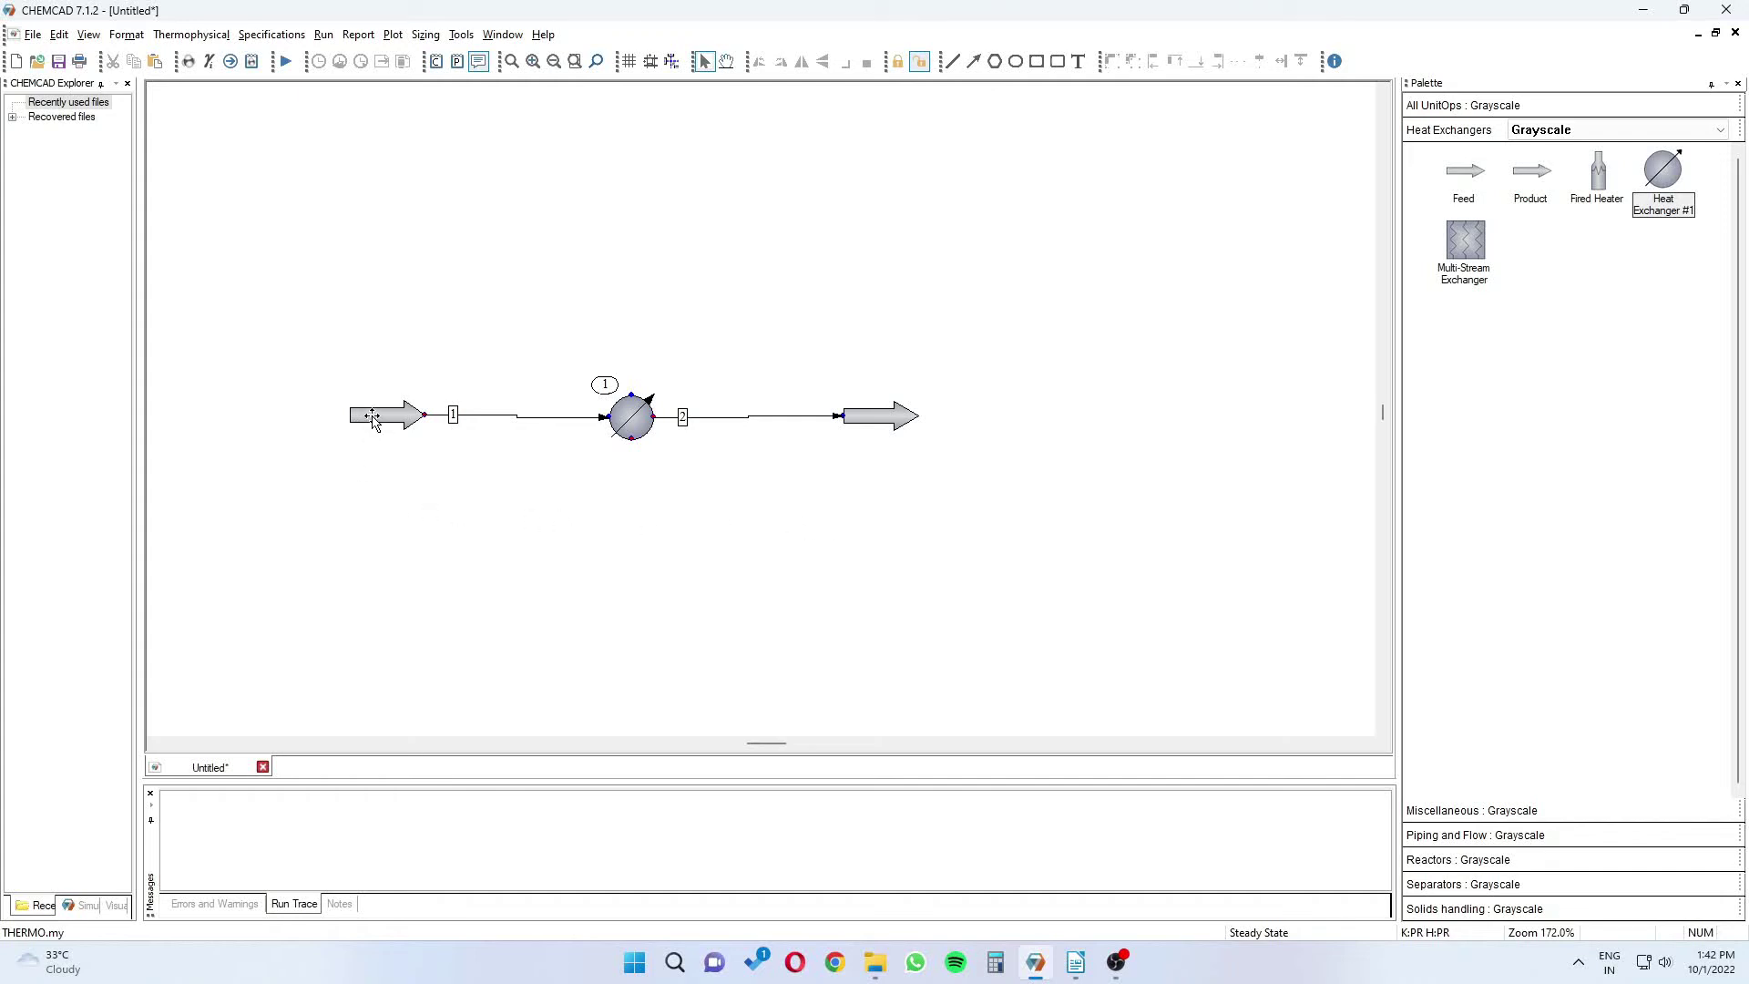
Rename feed stream 1 to 'Inlet' and product stream 2 to 'Outlet'
click(373, 421)
double_click(401, 417)
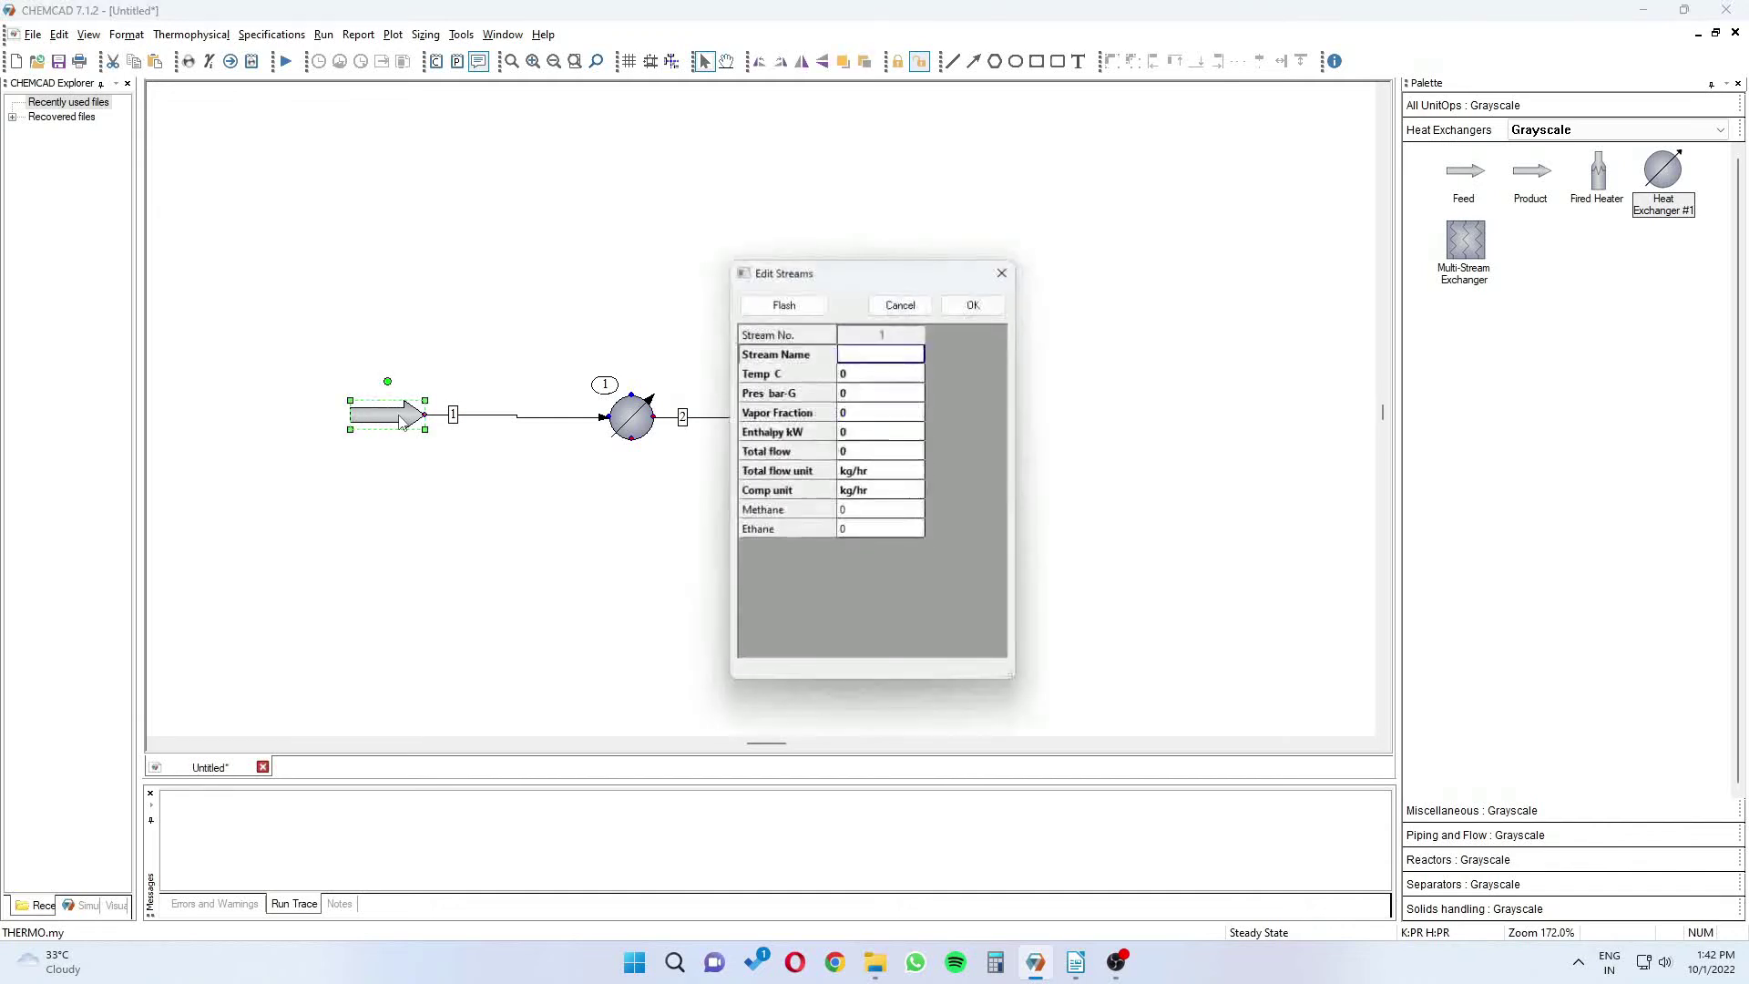
text(Inlet)
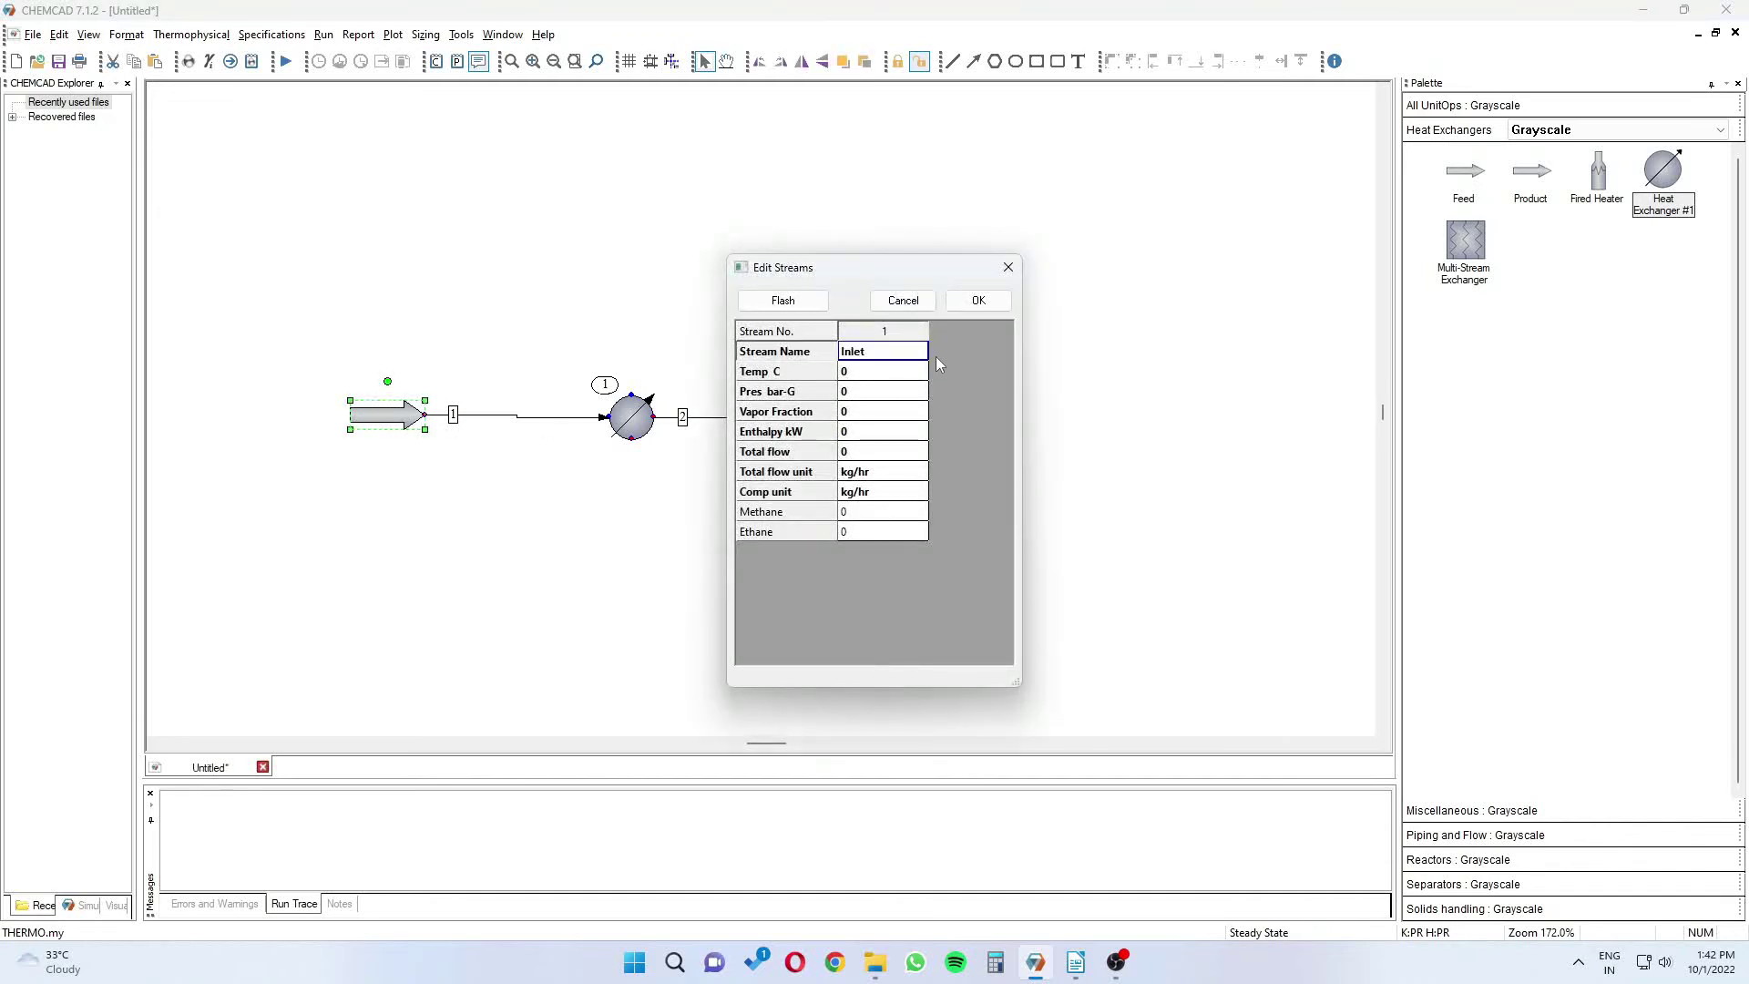
click(979, 299)
double_click(881, 423)
text(Out)
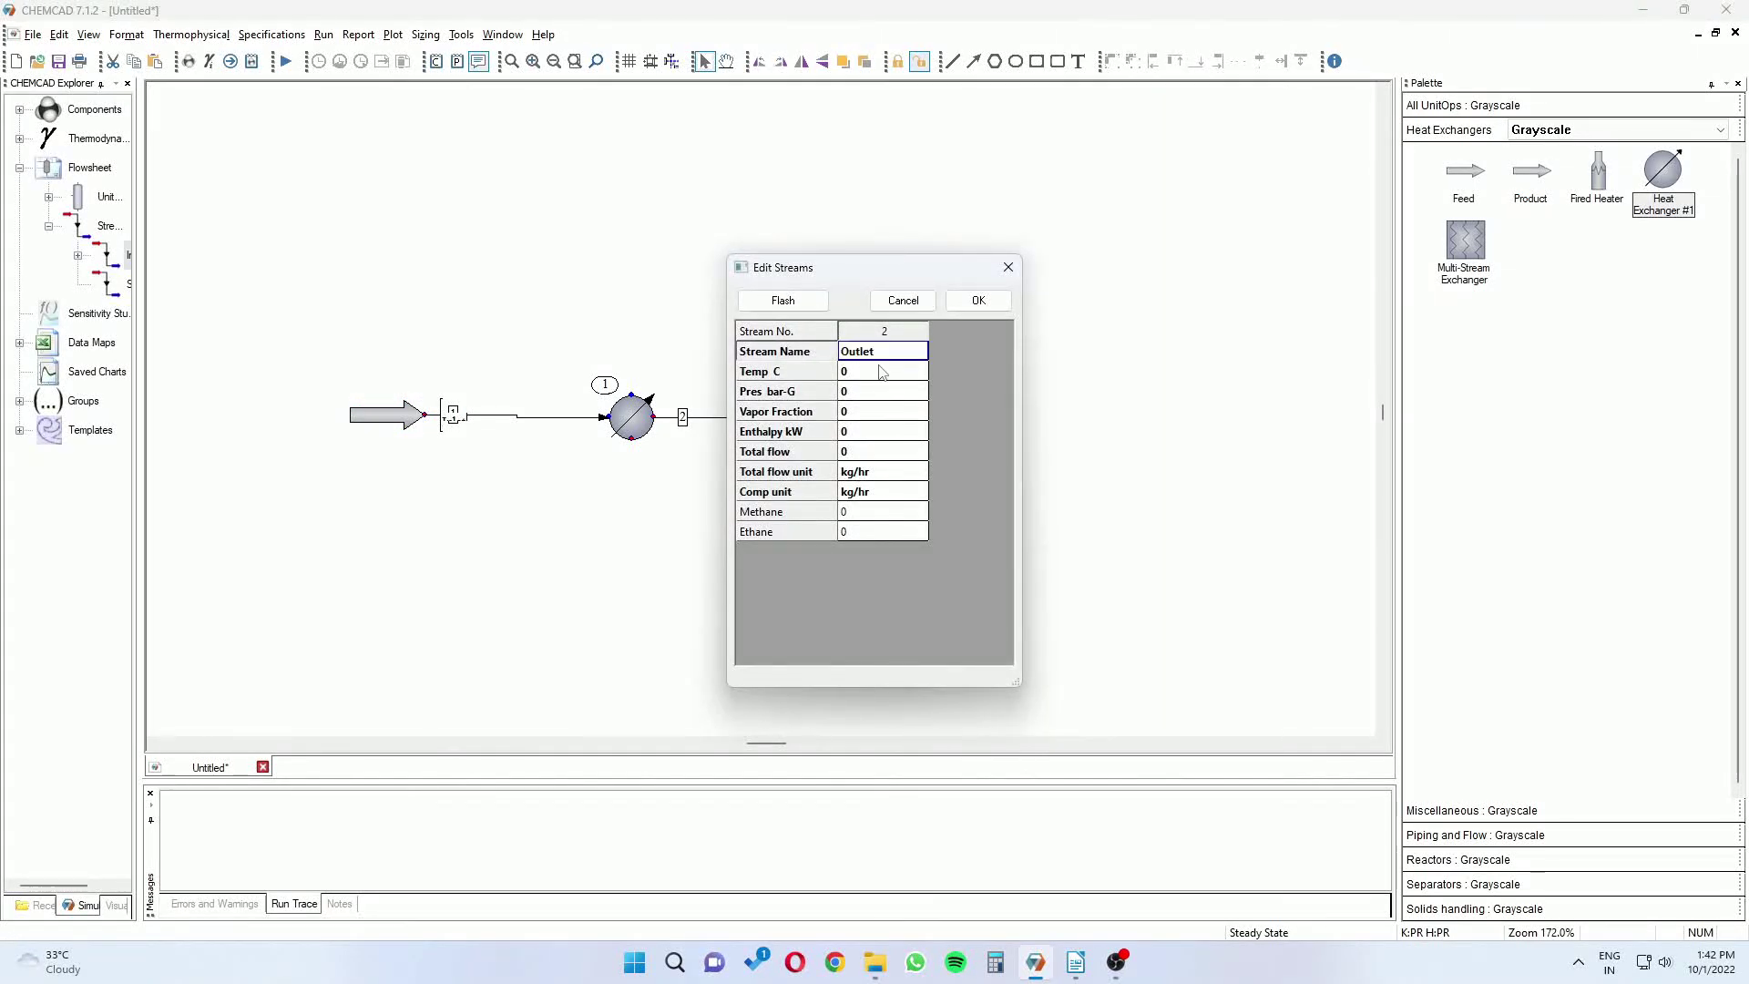
click(979, 301)
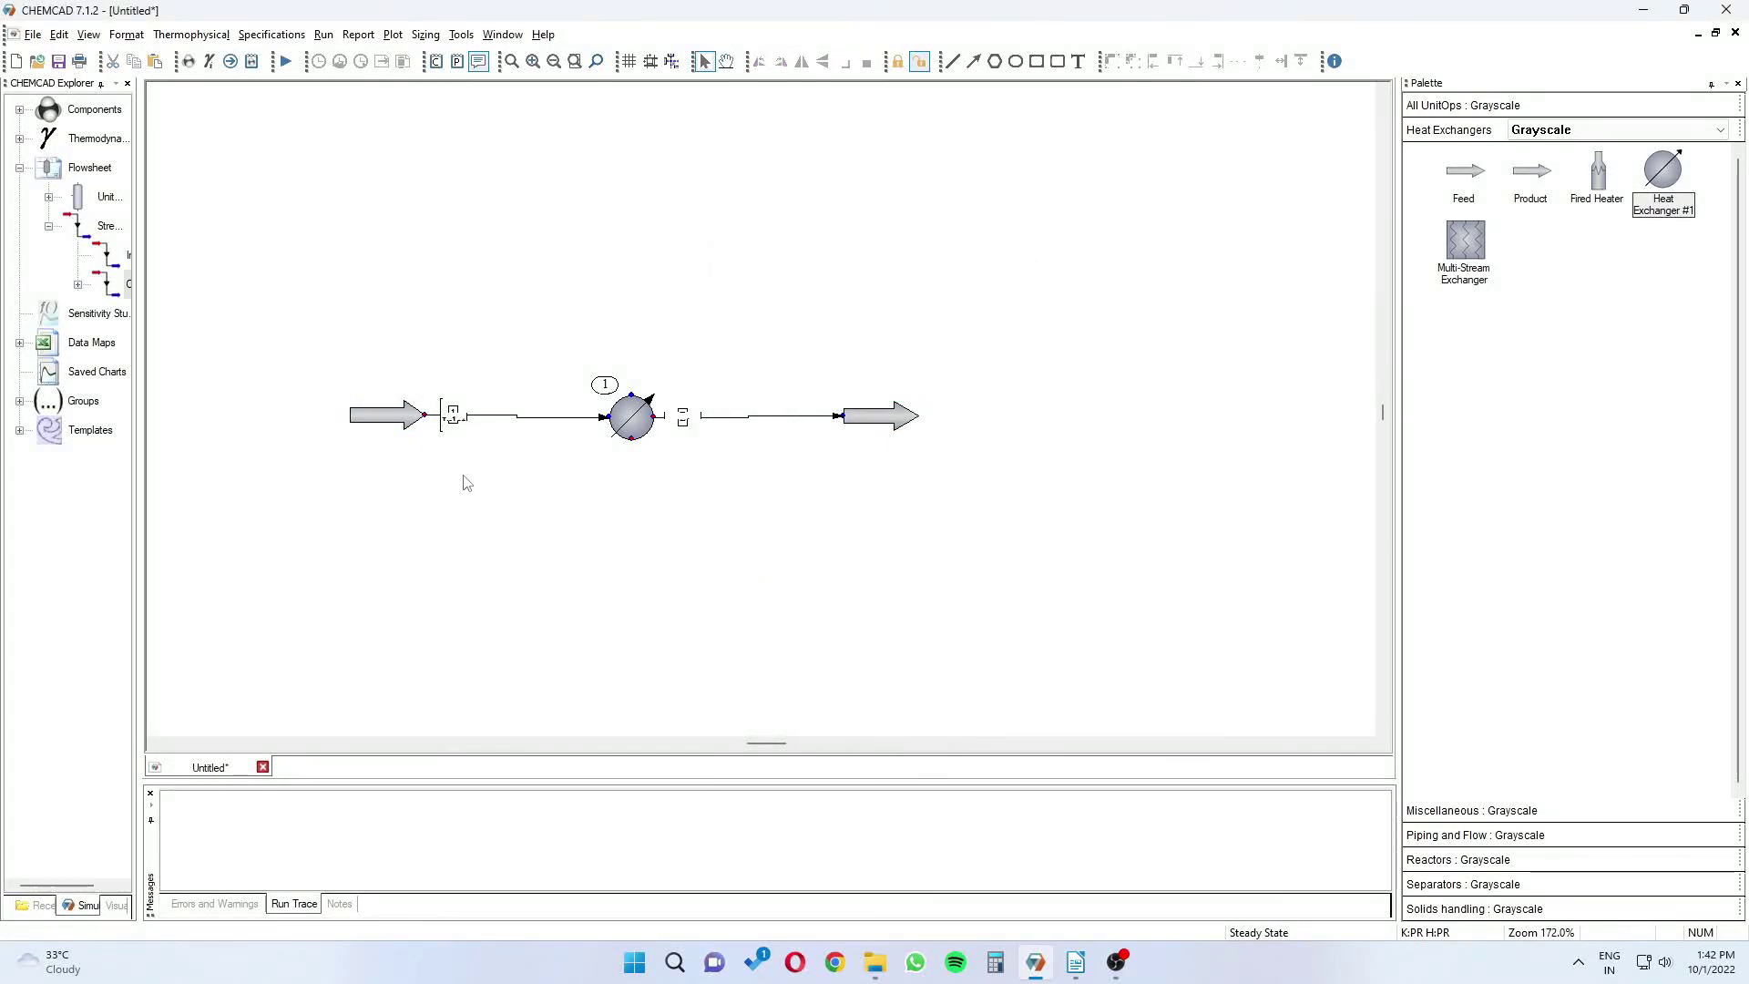
scroll(465, 482, up, 1)
scroll(478, 464, up, 1)
scroll(527, 471, down, 1)
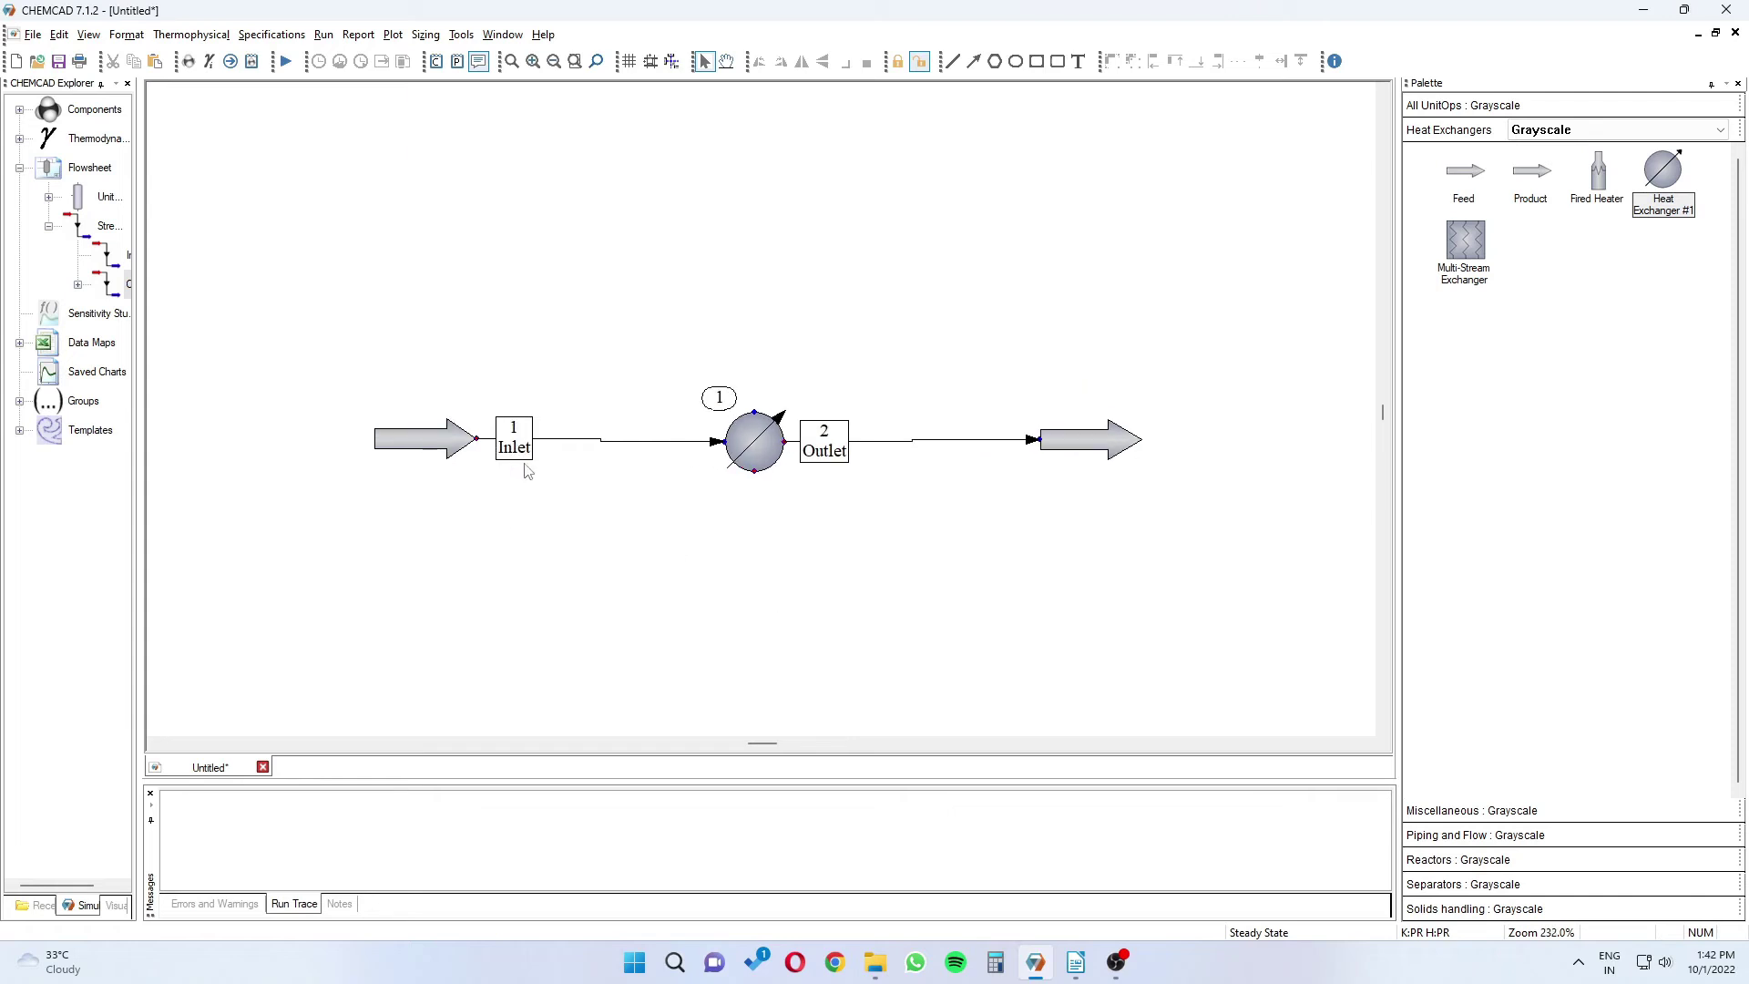
Give the Inlet stream 10 °C temperature and 20 bar G pressure
double_click(407, 452)
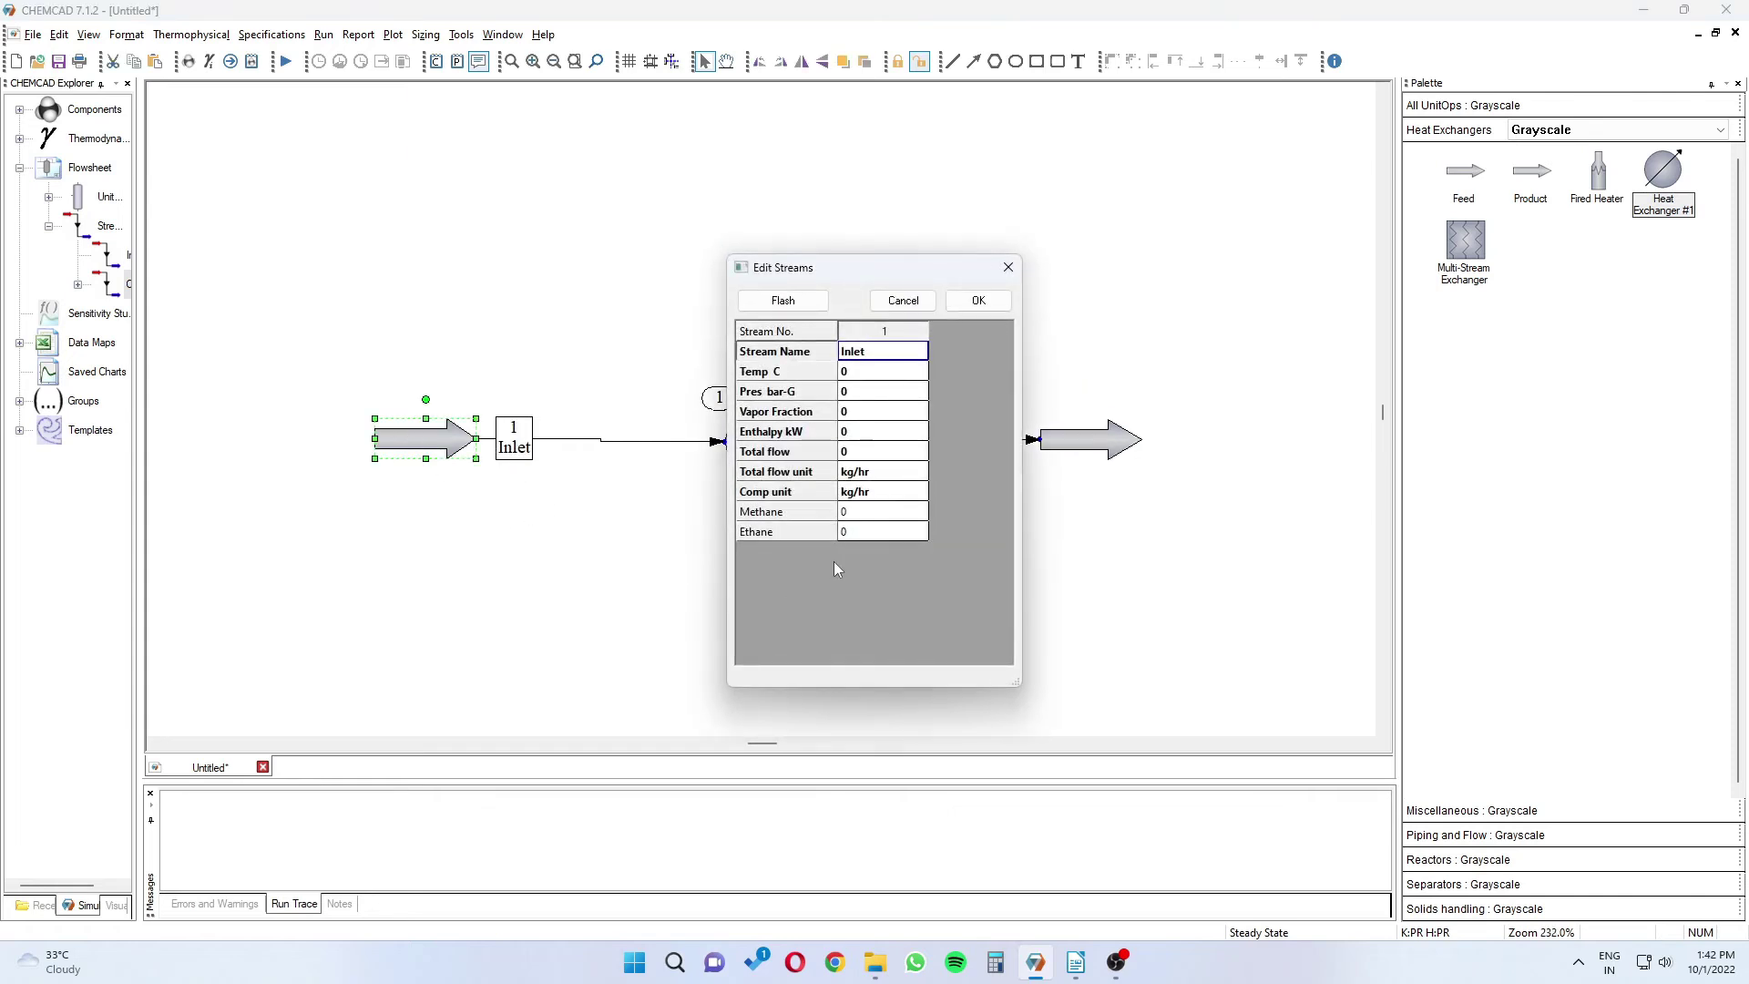
click(902, 391)
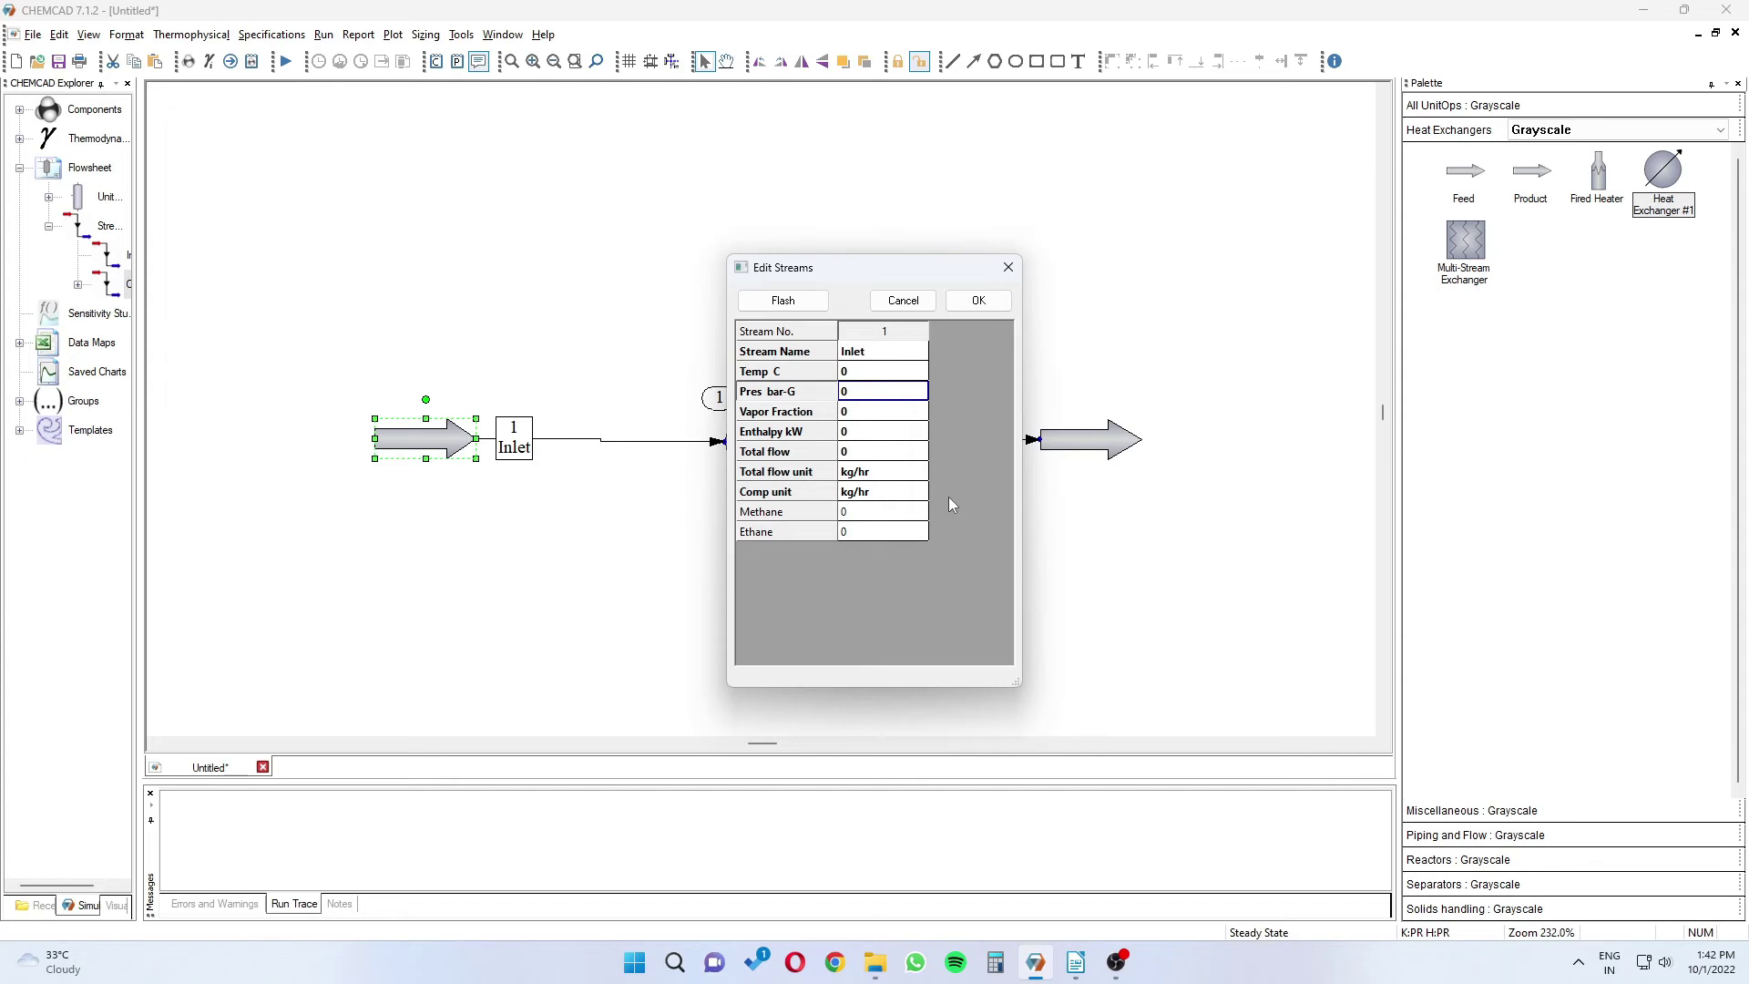
text(20)
key(Up)
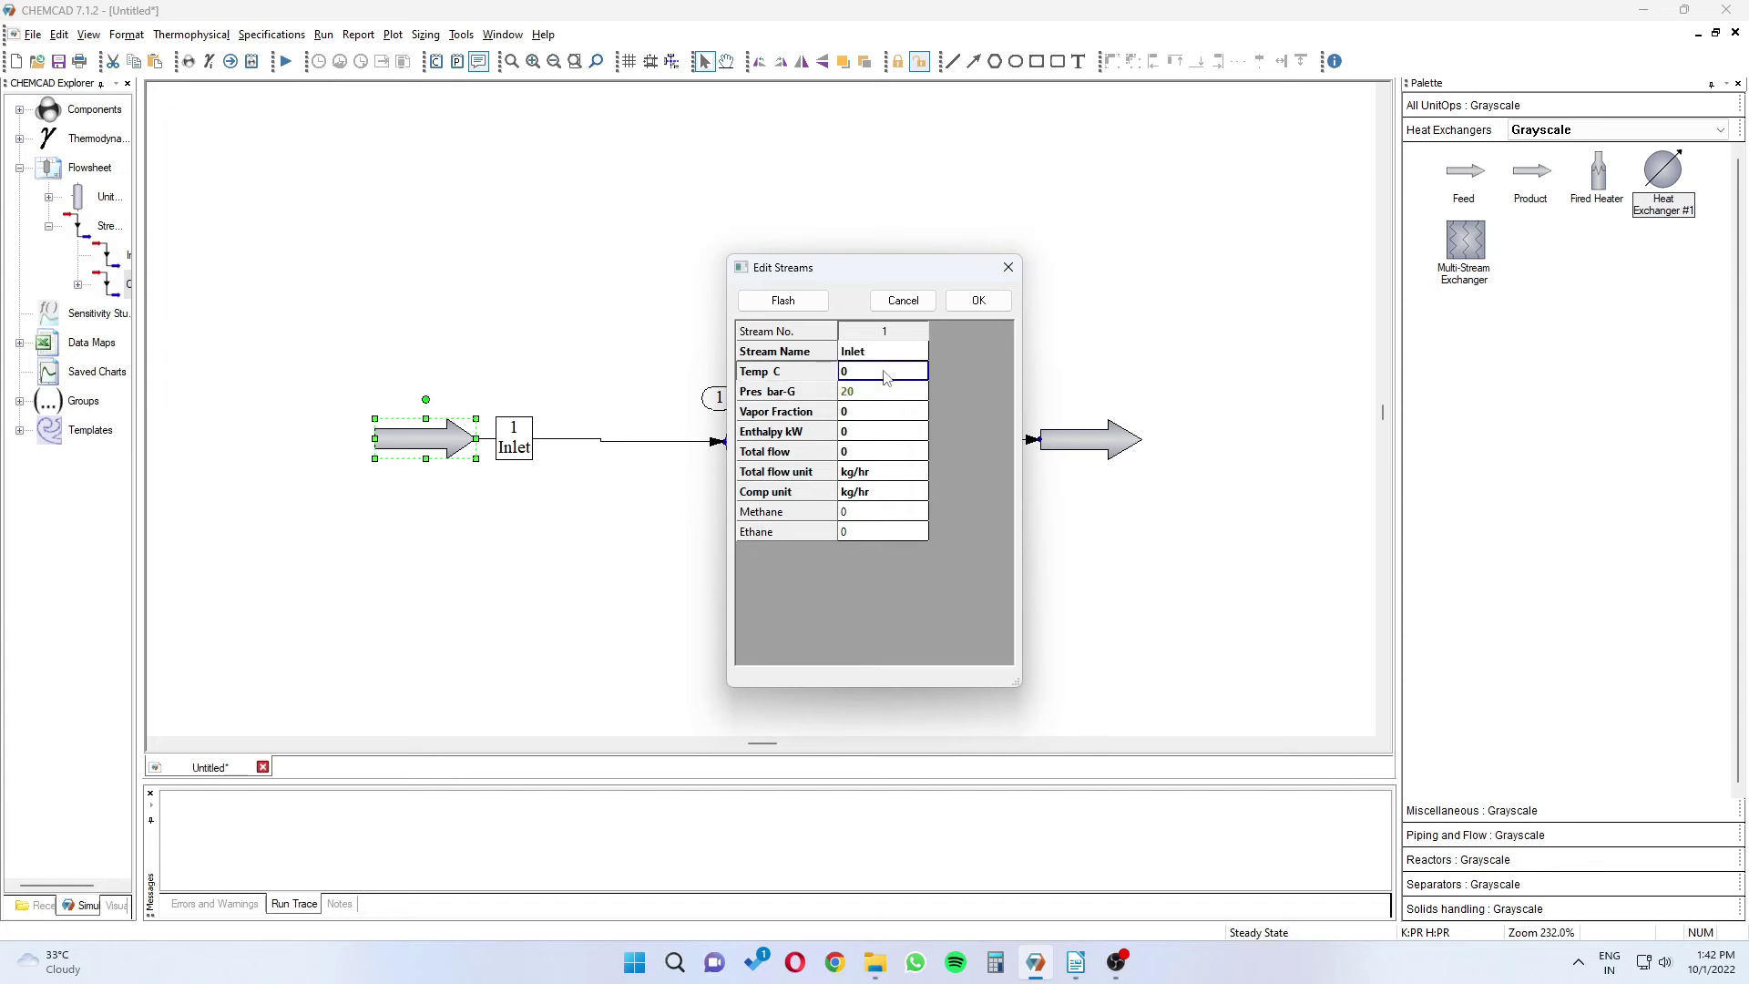
text(10)
click(960, 449)
Enter 72/28 mole % methane/ethane and 120 kg/hr total flow, and accept
click(916, 500)
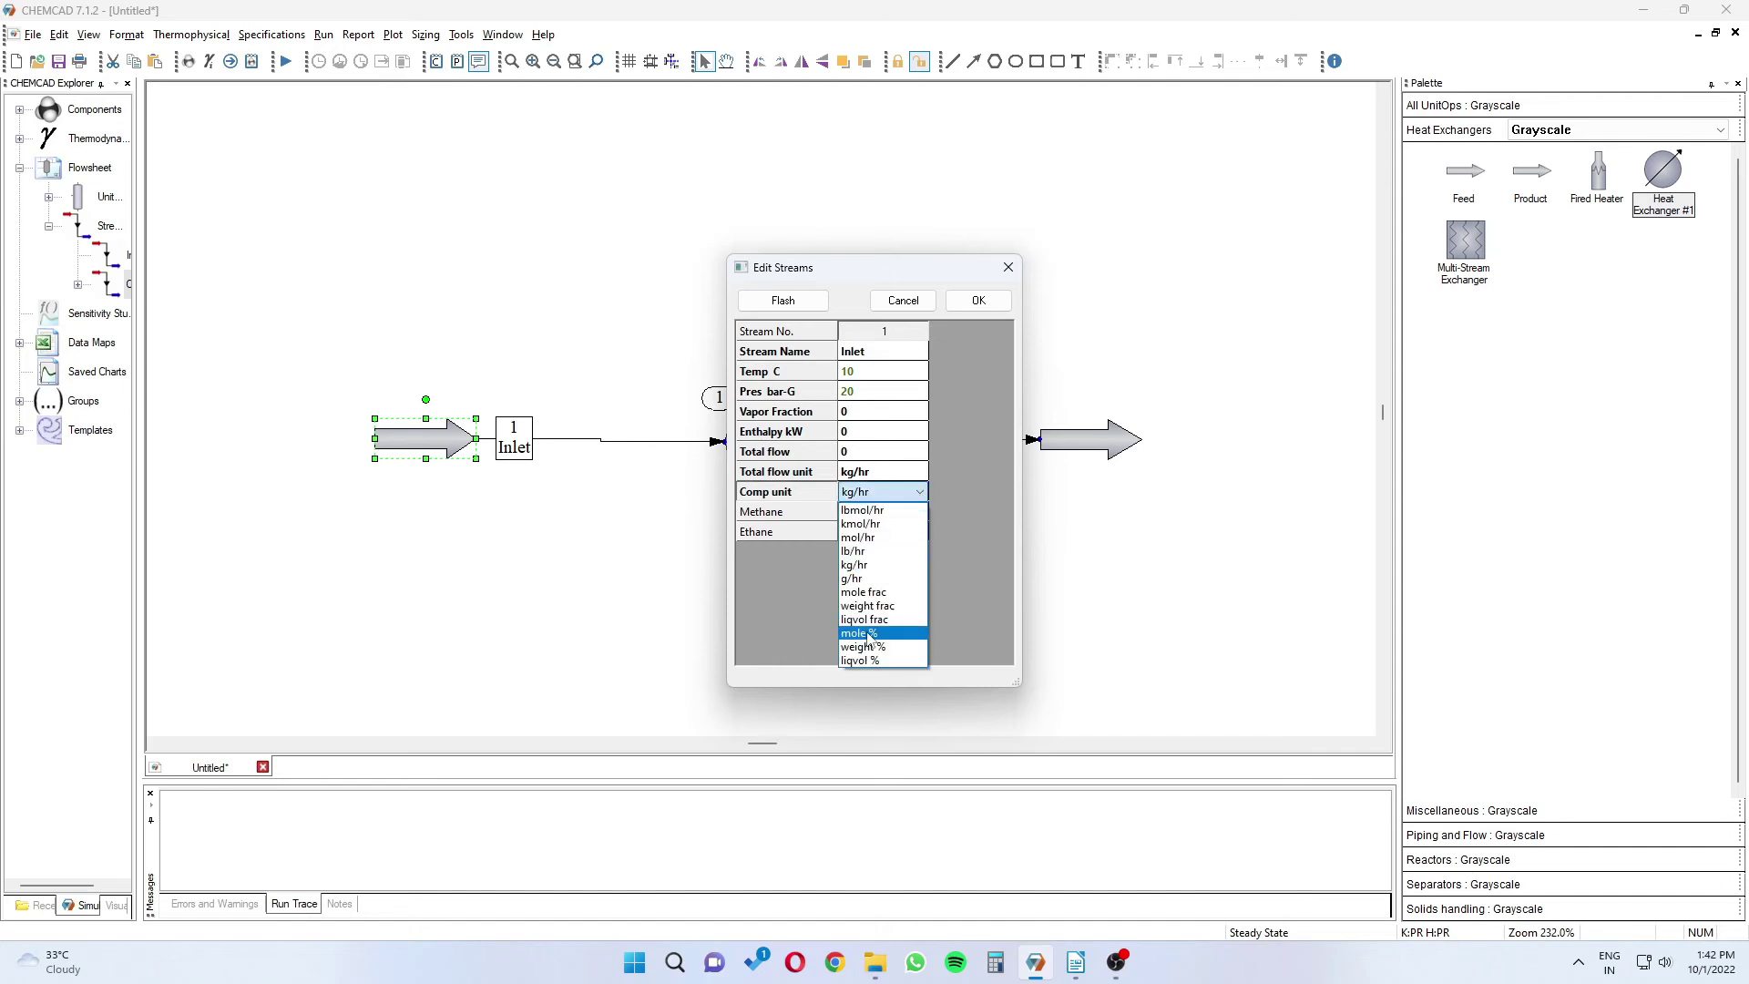
click(869, 633)
click(871, 516)
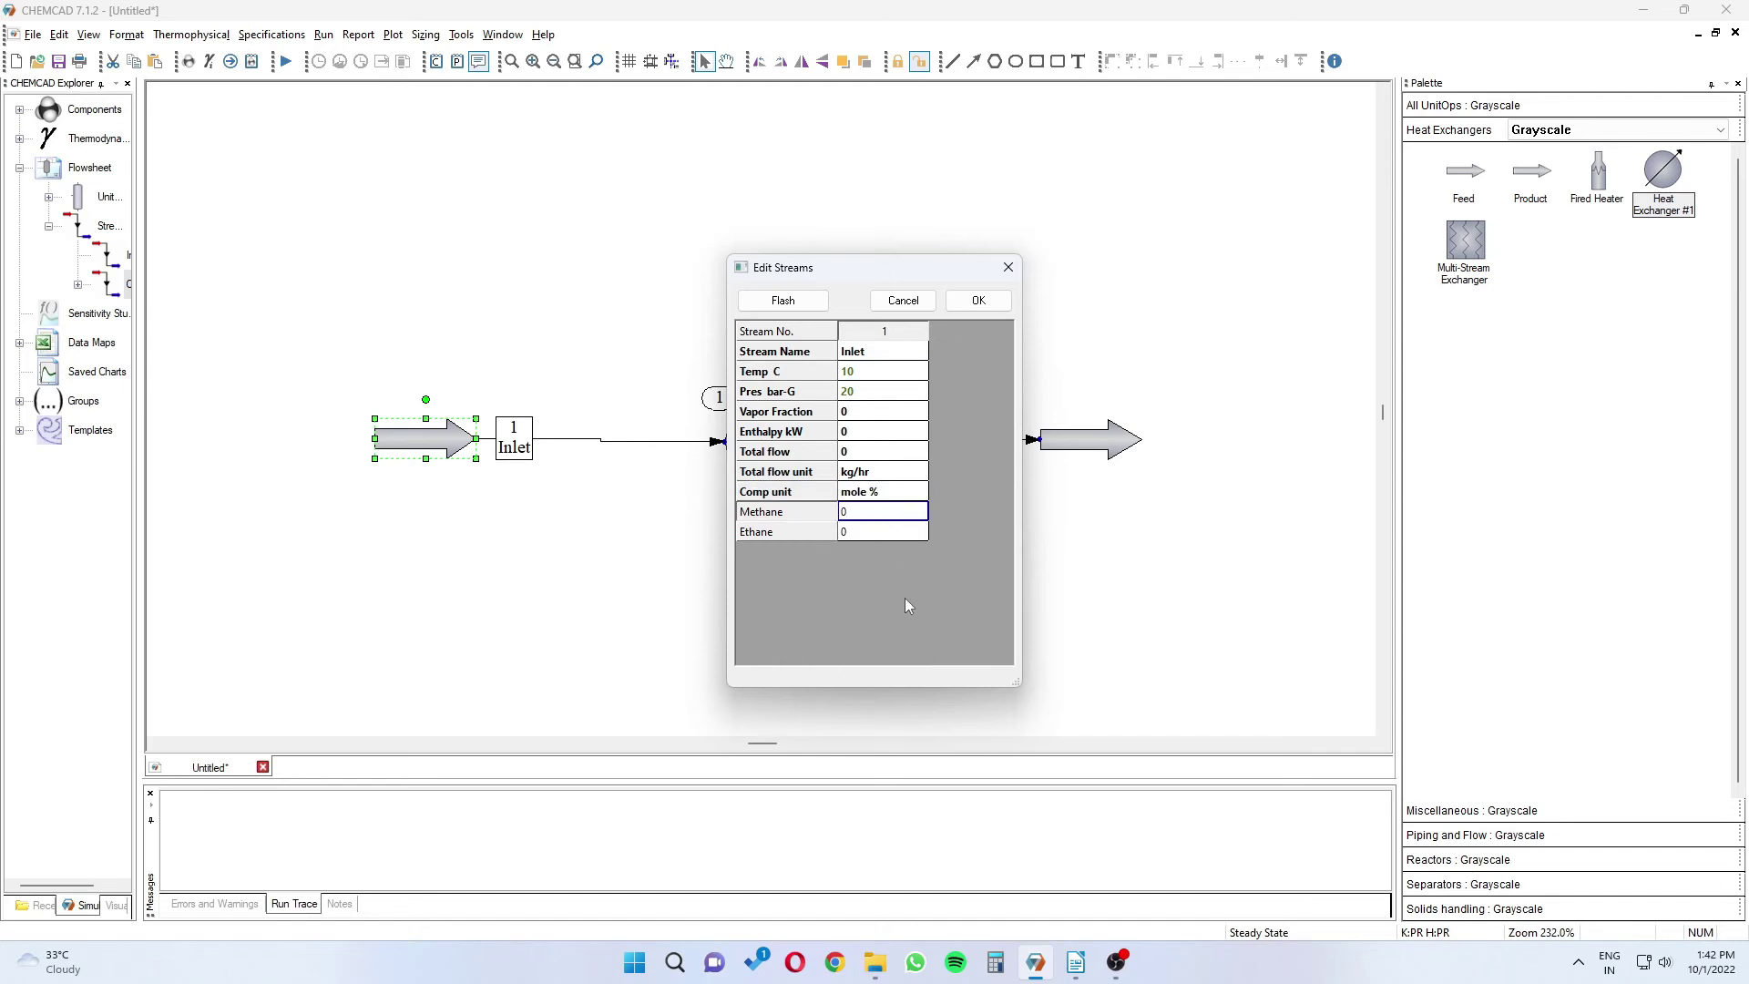
text(72)
key(Tab)
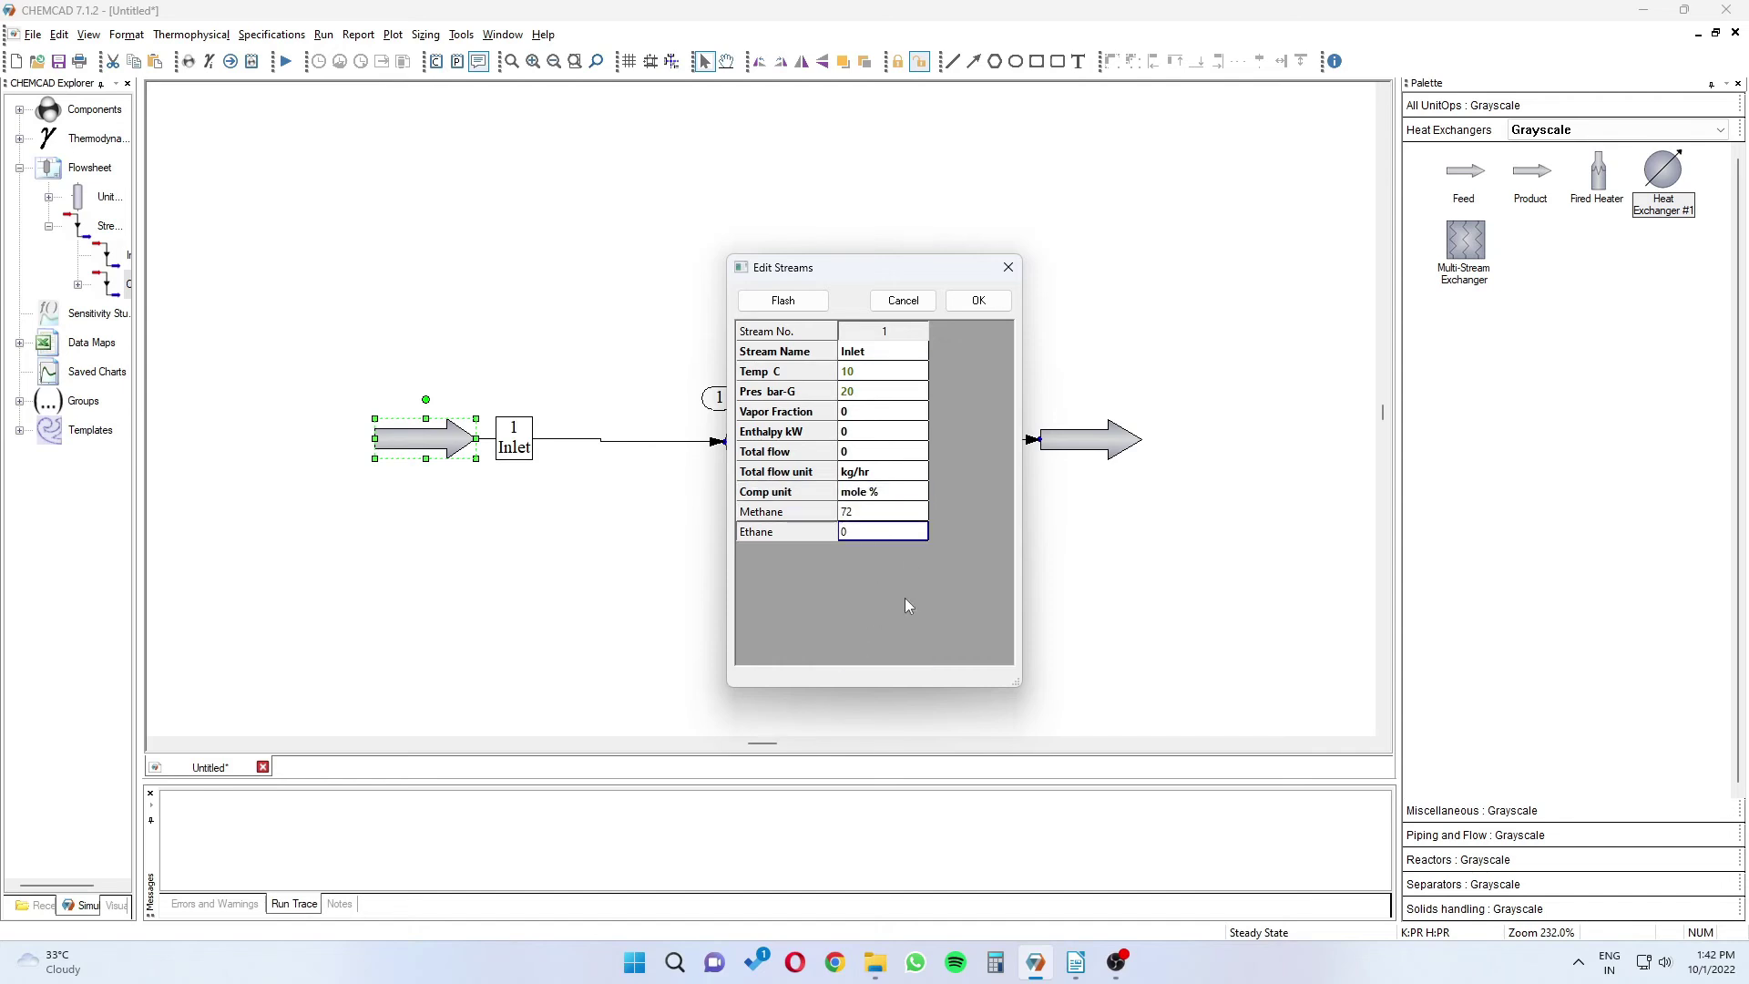
text(28)
click(871, 453)
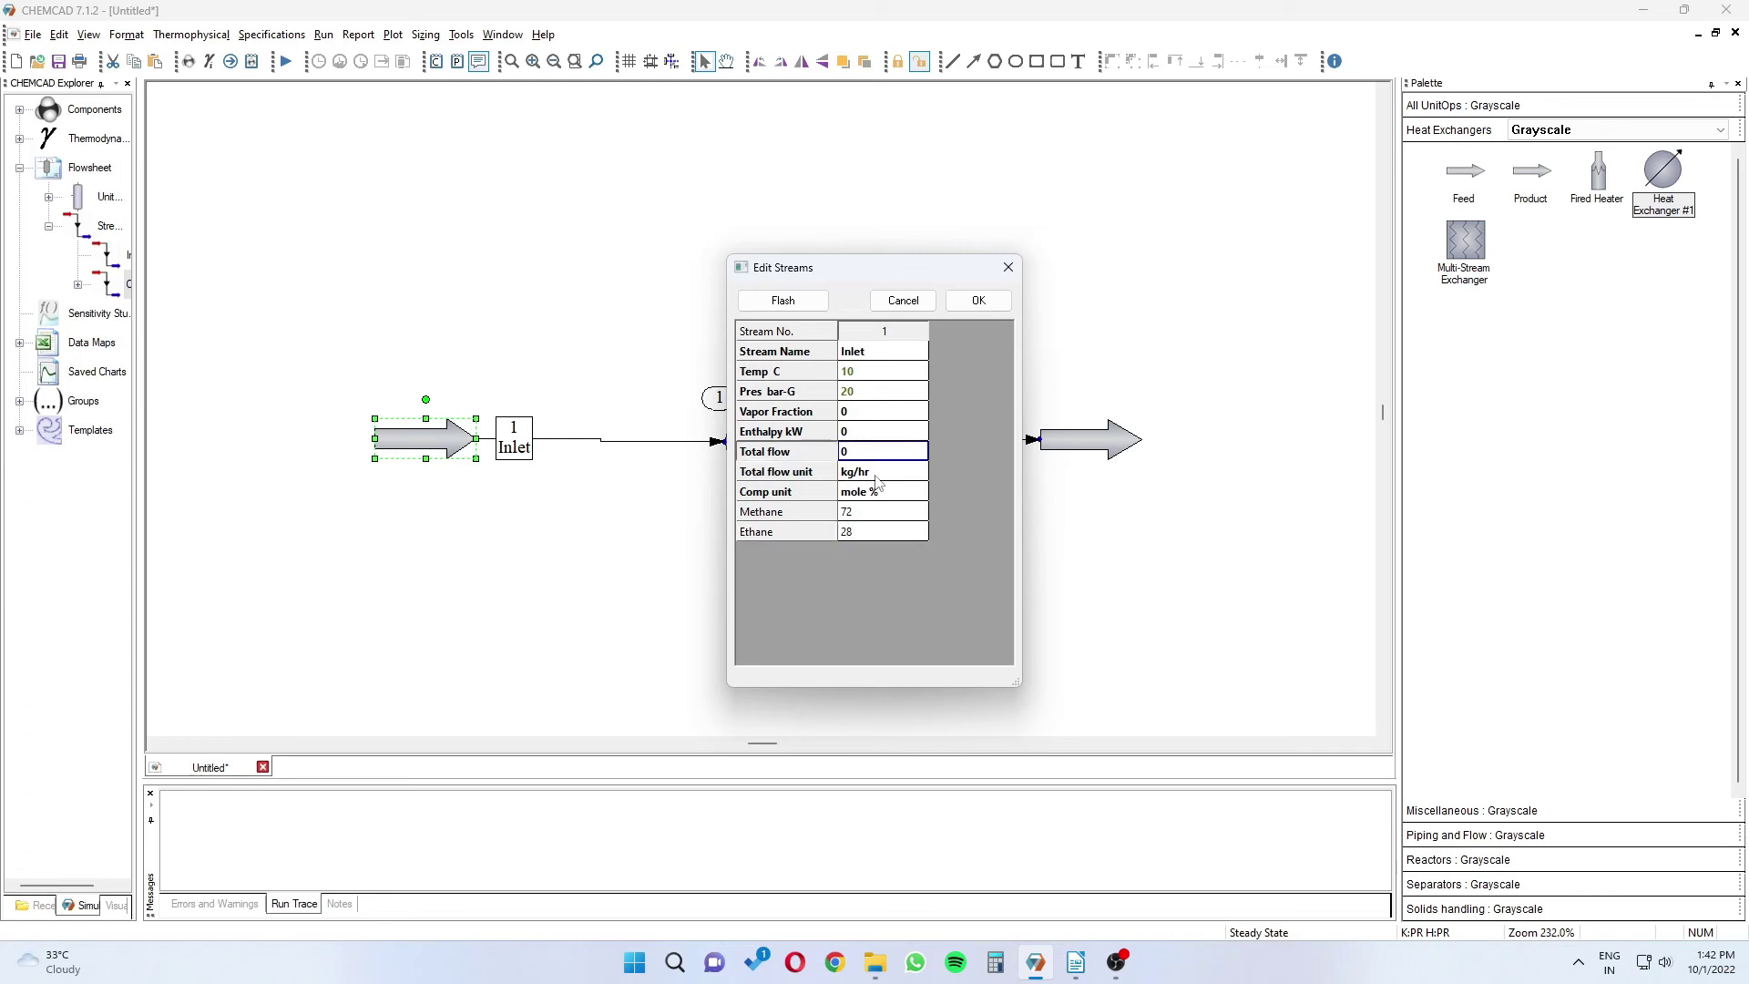
text(120)
click(979, 301)
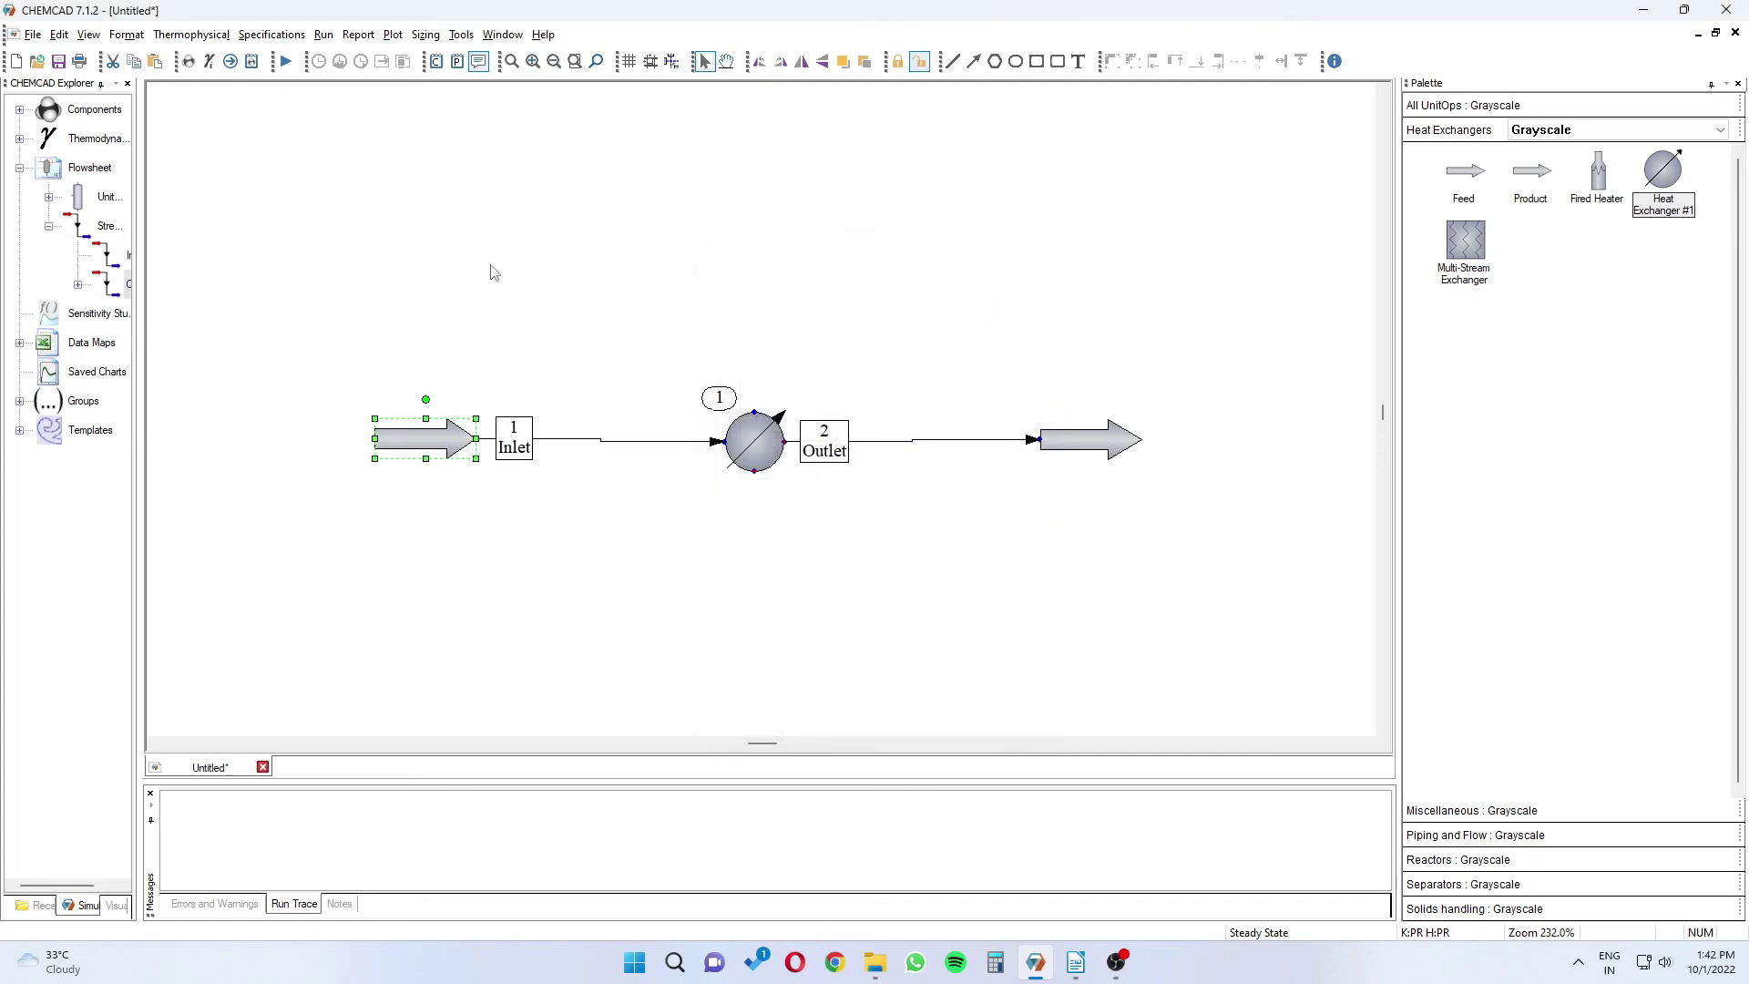
Give heat exchanger 1 a 0.3 bar pressure drop and 90 °C stream 2 temperature
double_click(756, 437)
click(745, 335)
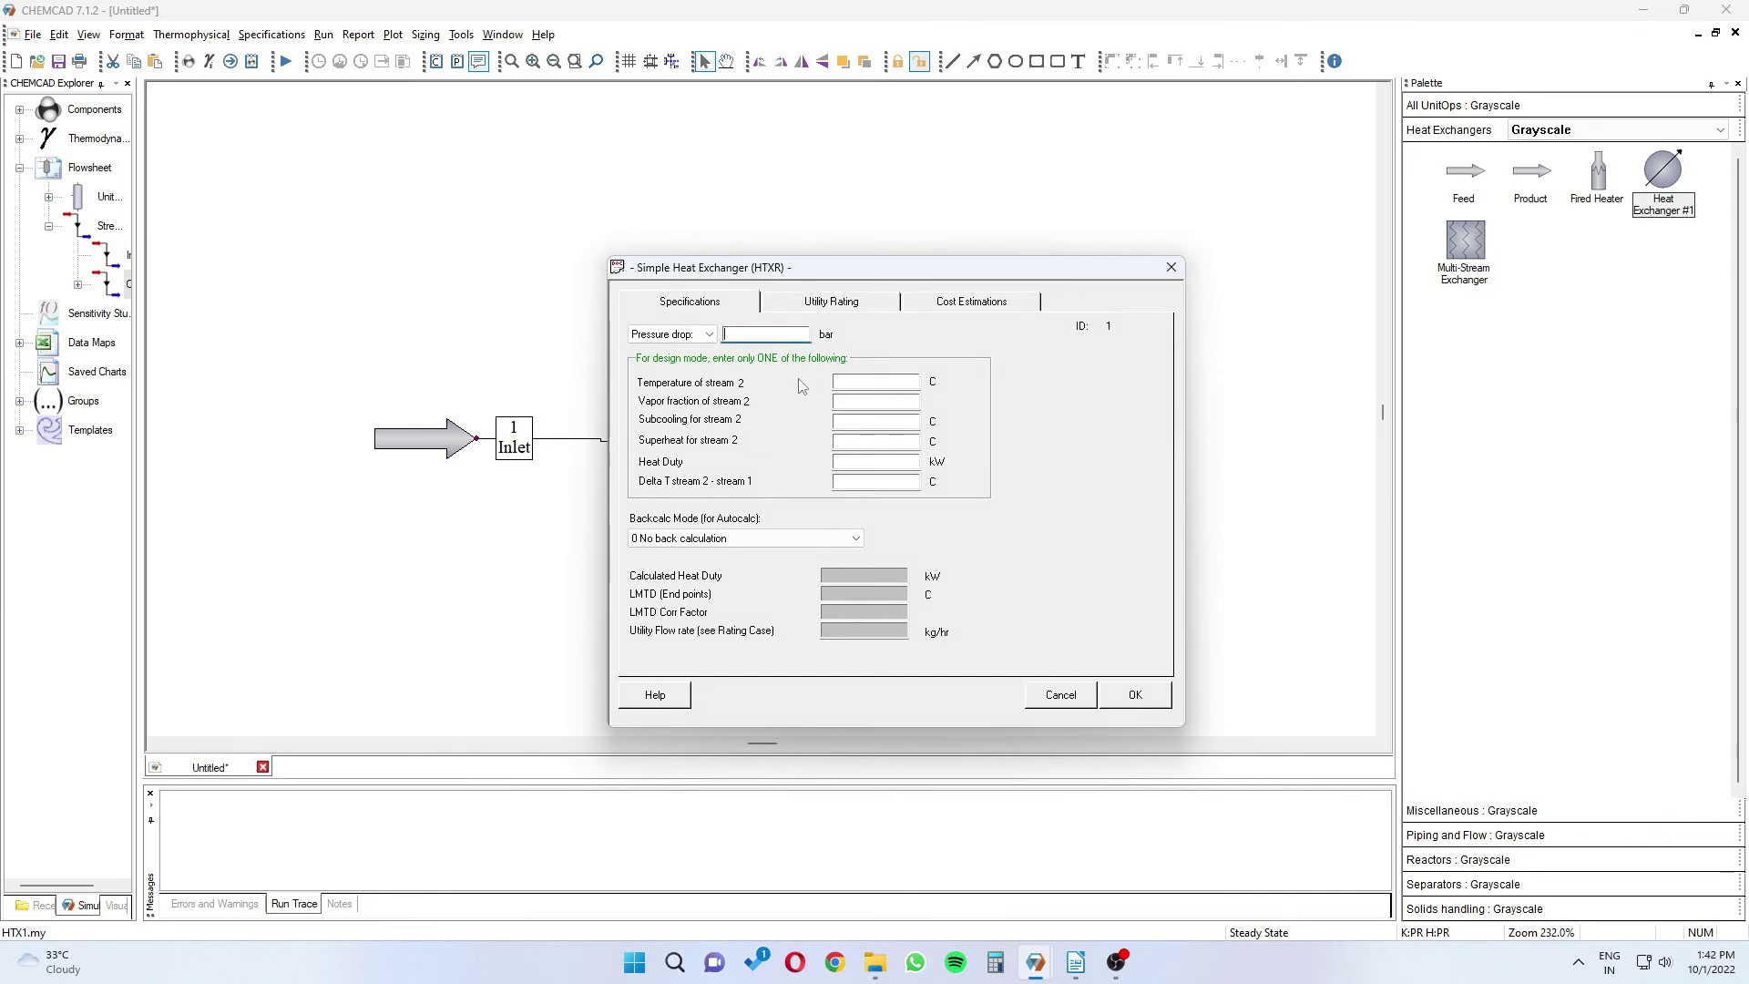
text(0.3)
click(879, 384)
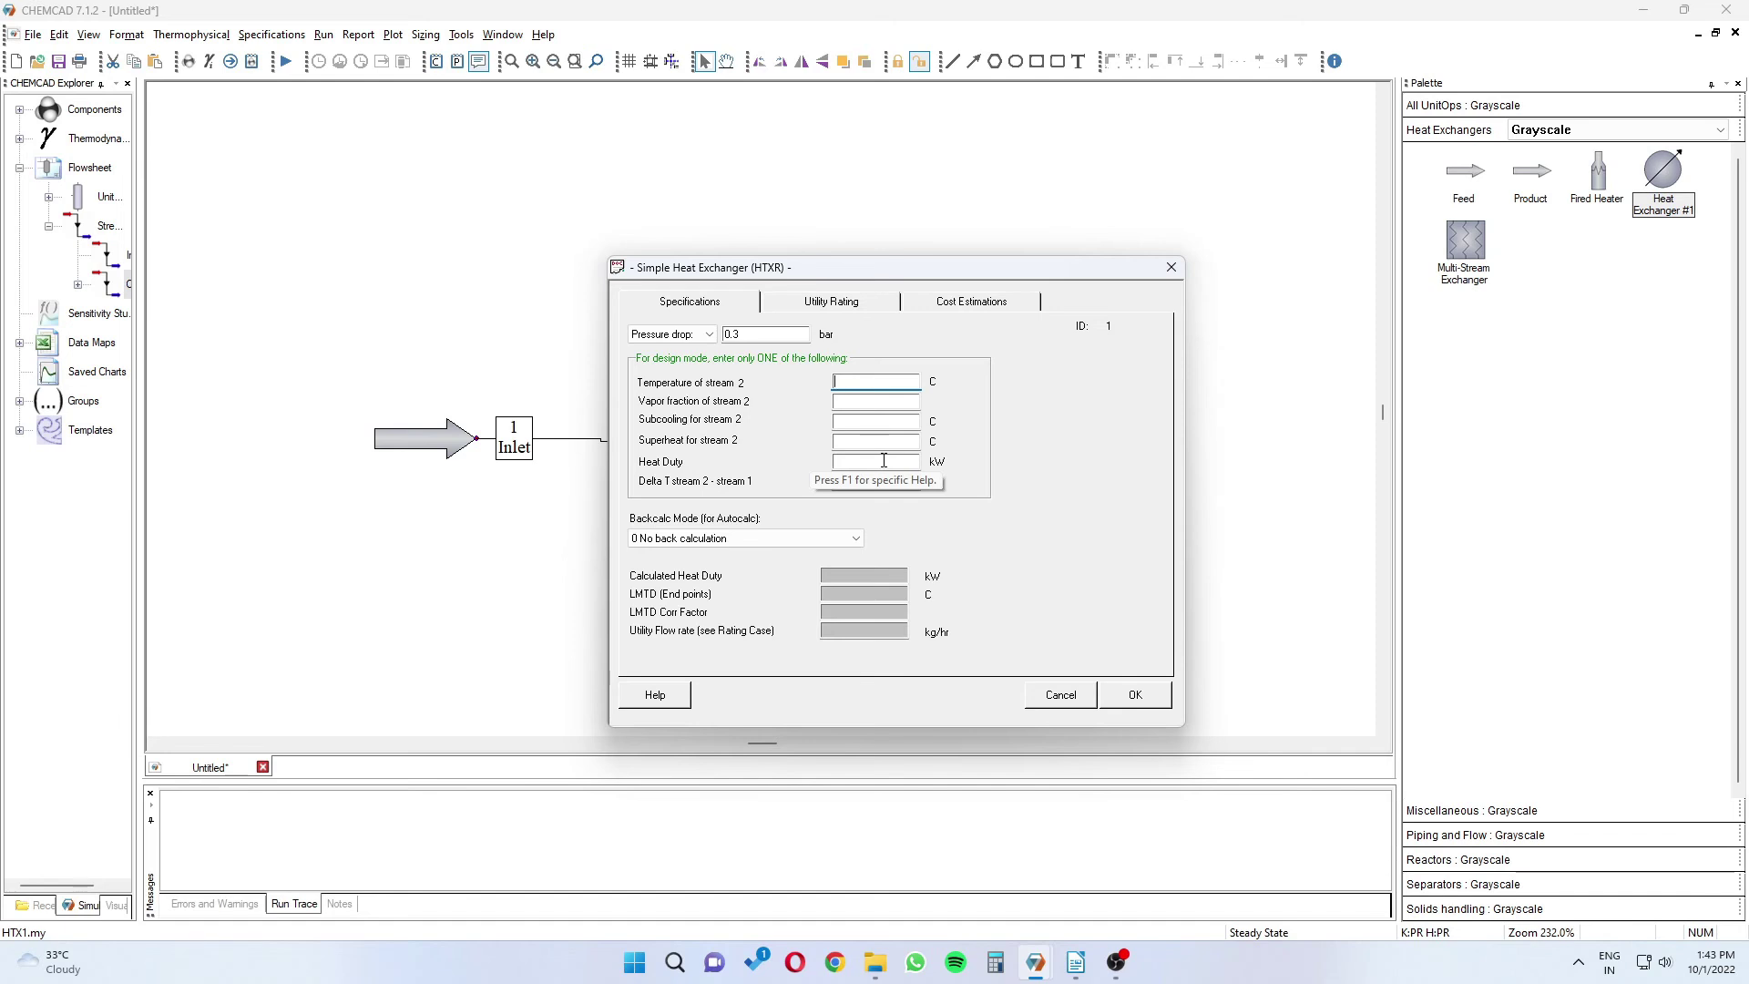
text(90)
click(1143, 697)
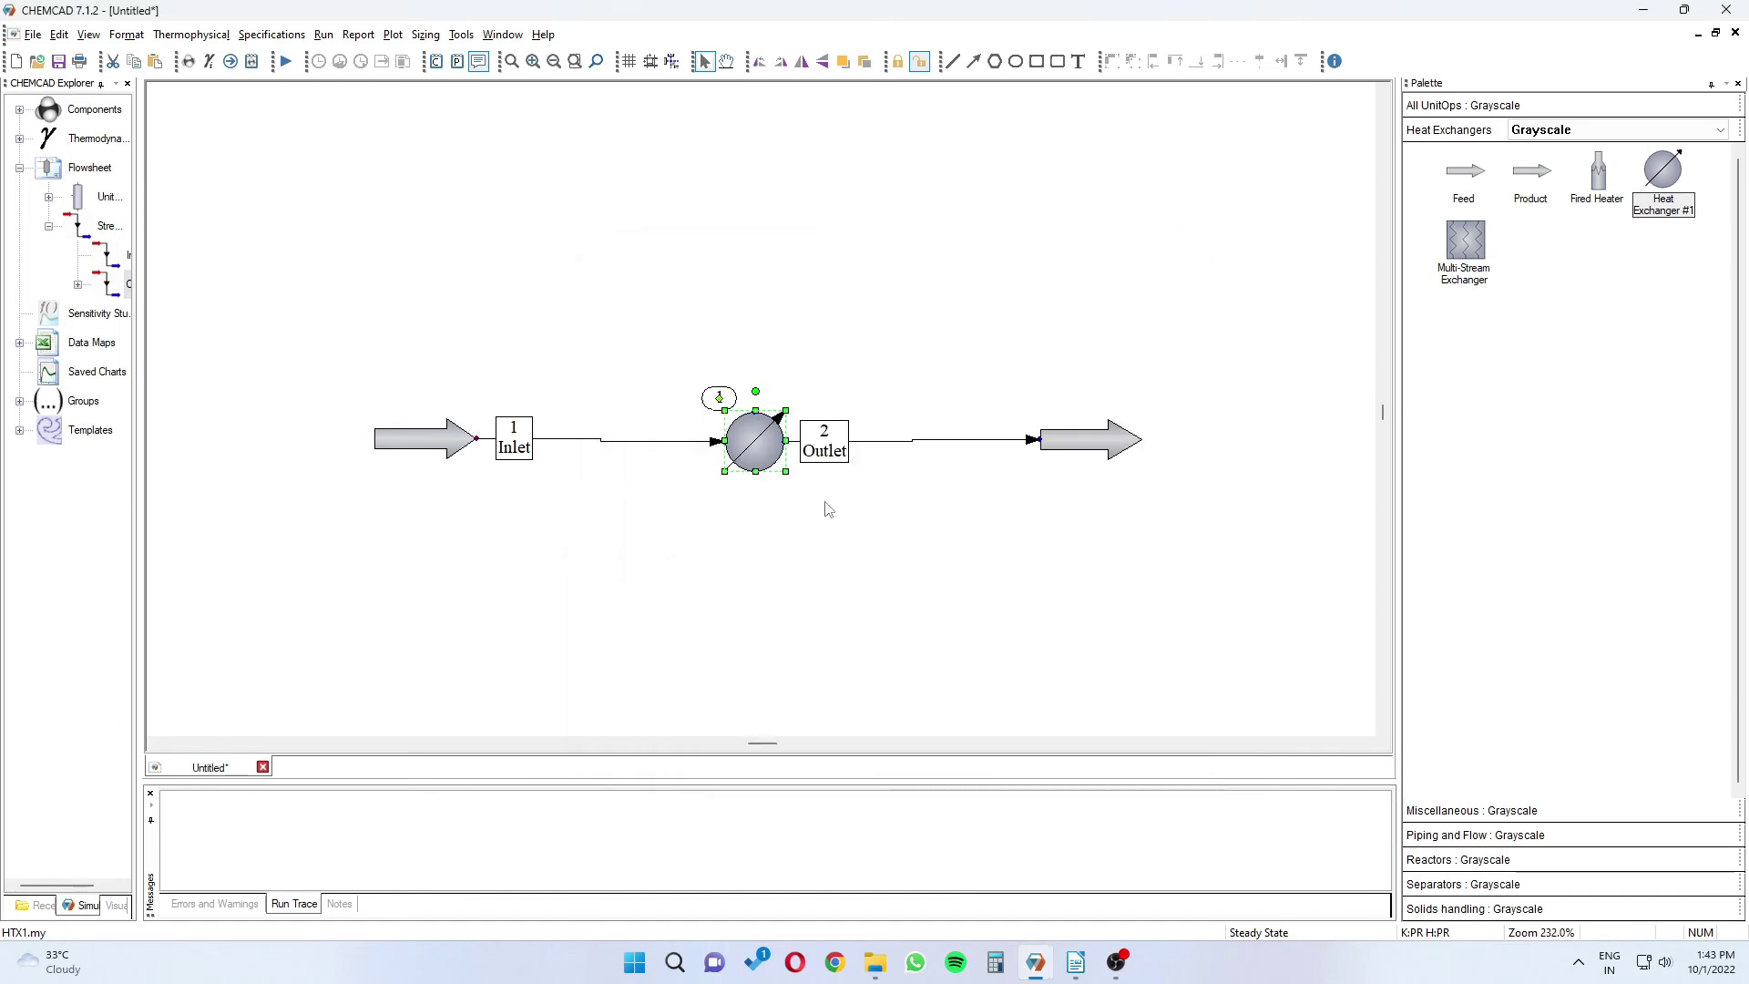
Run the full flowsheet and confirm the trace shows no errors or warnings
click(285, 63)
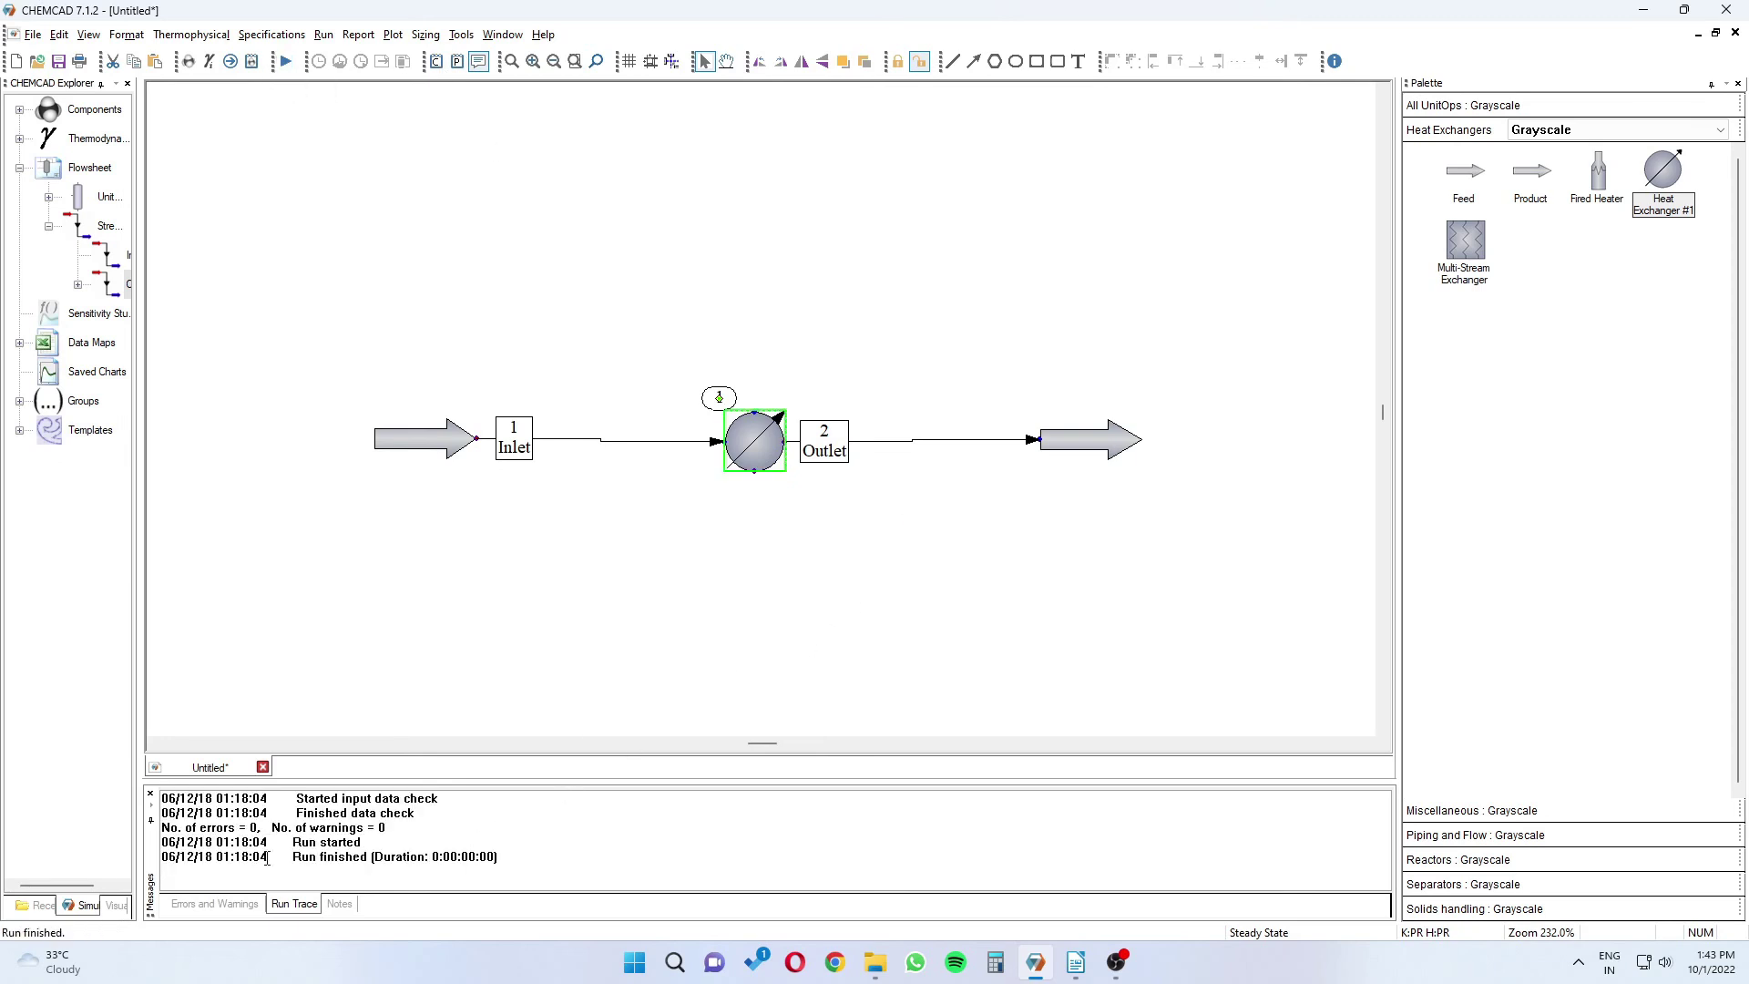
drag(300, 856, 462, 865)
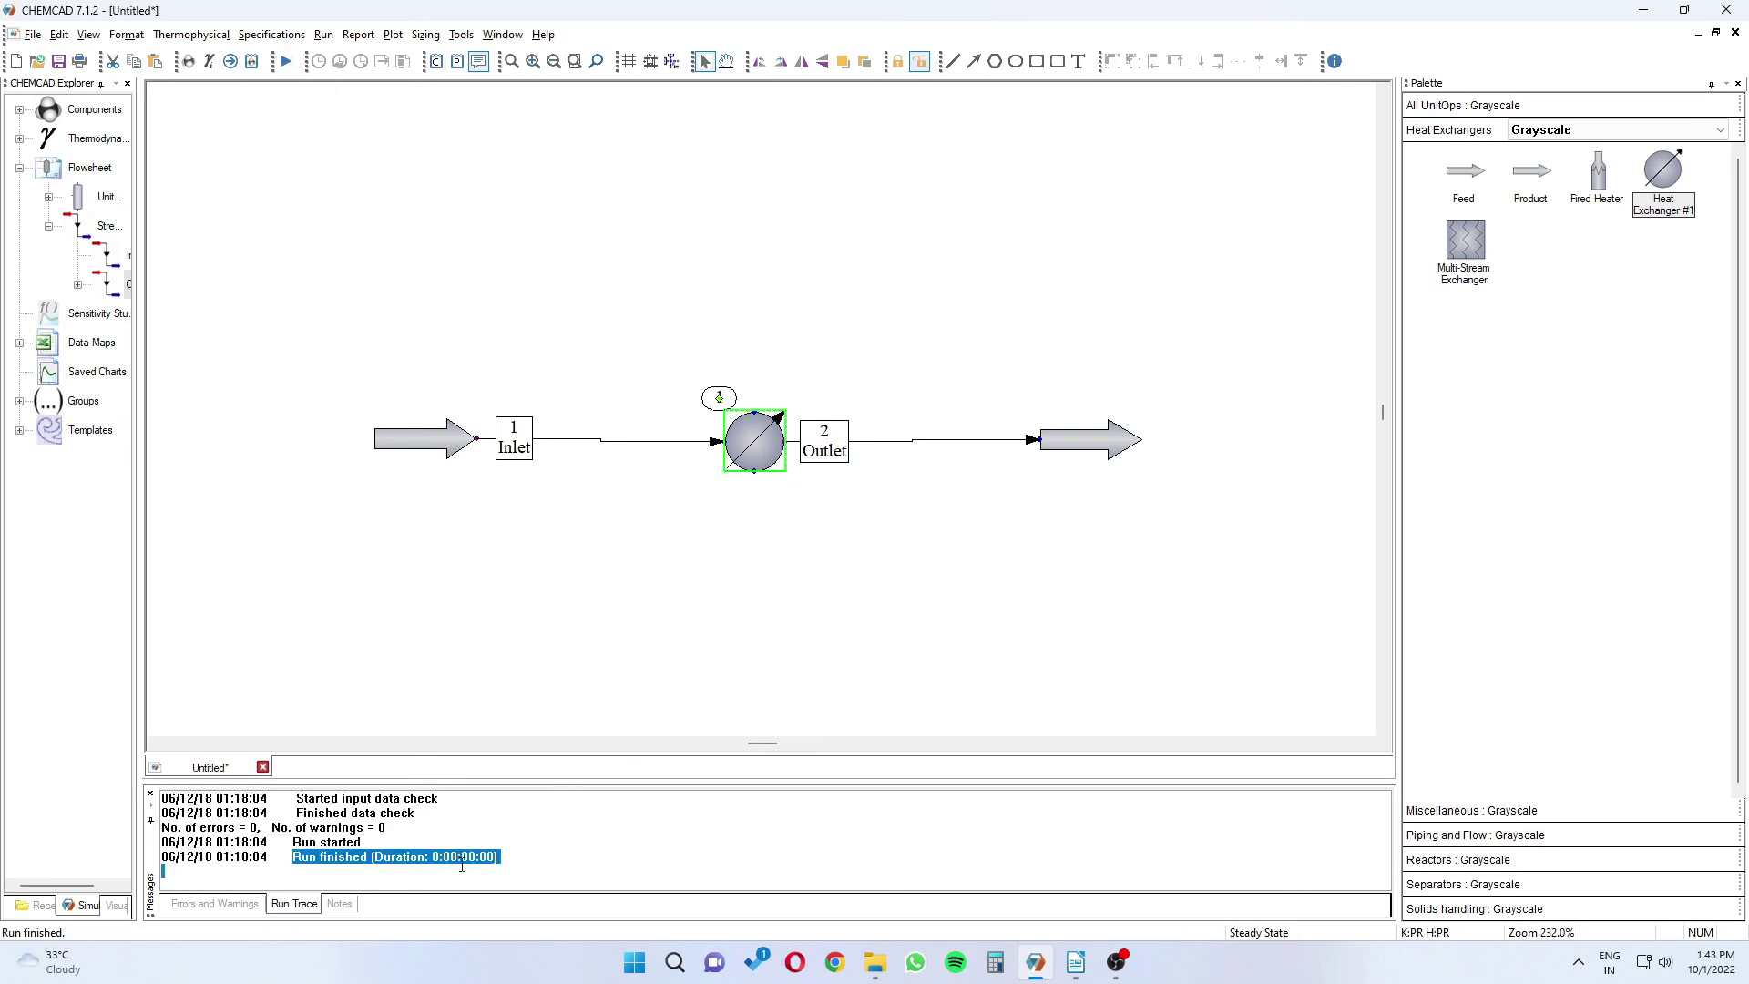
click(614, 644)
click(592, 442)
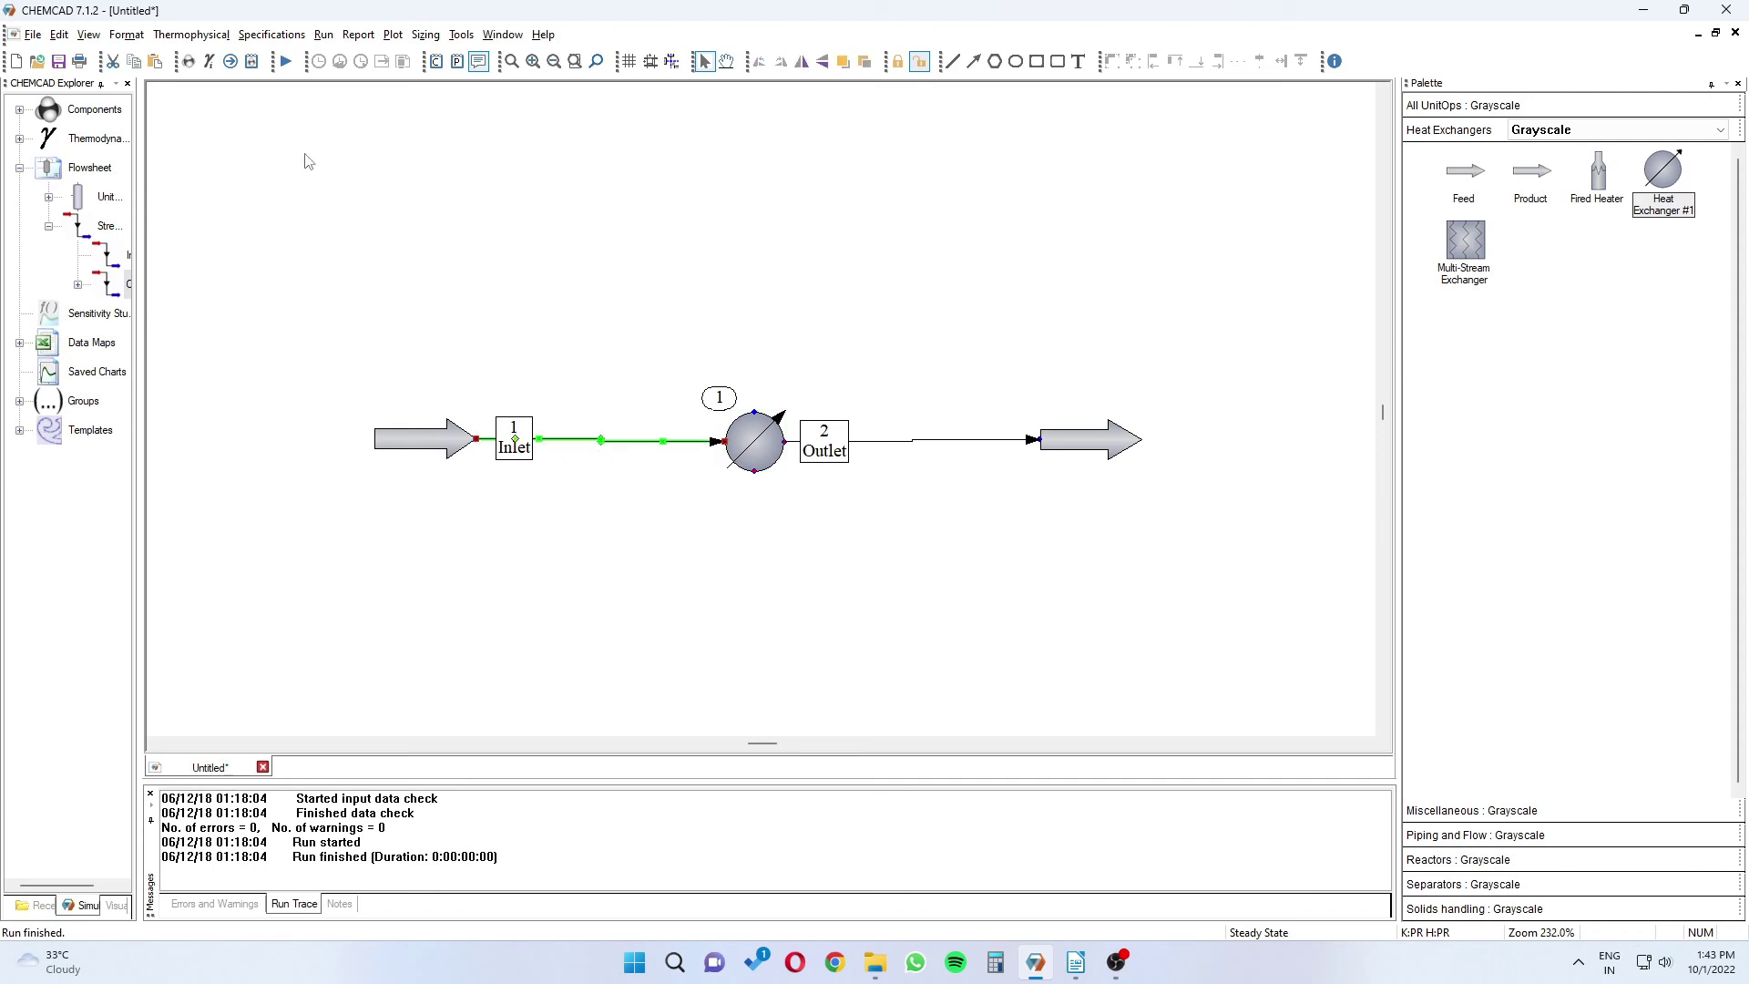
click(126, 35)
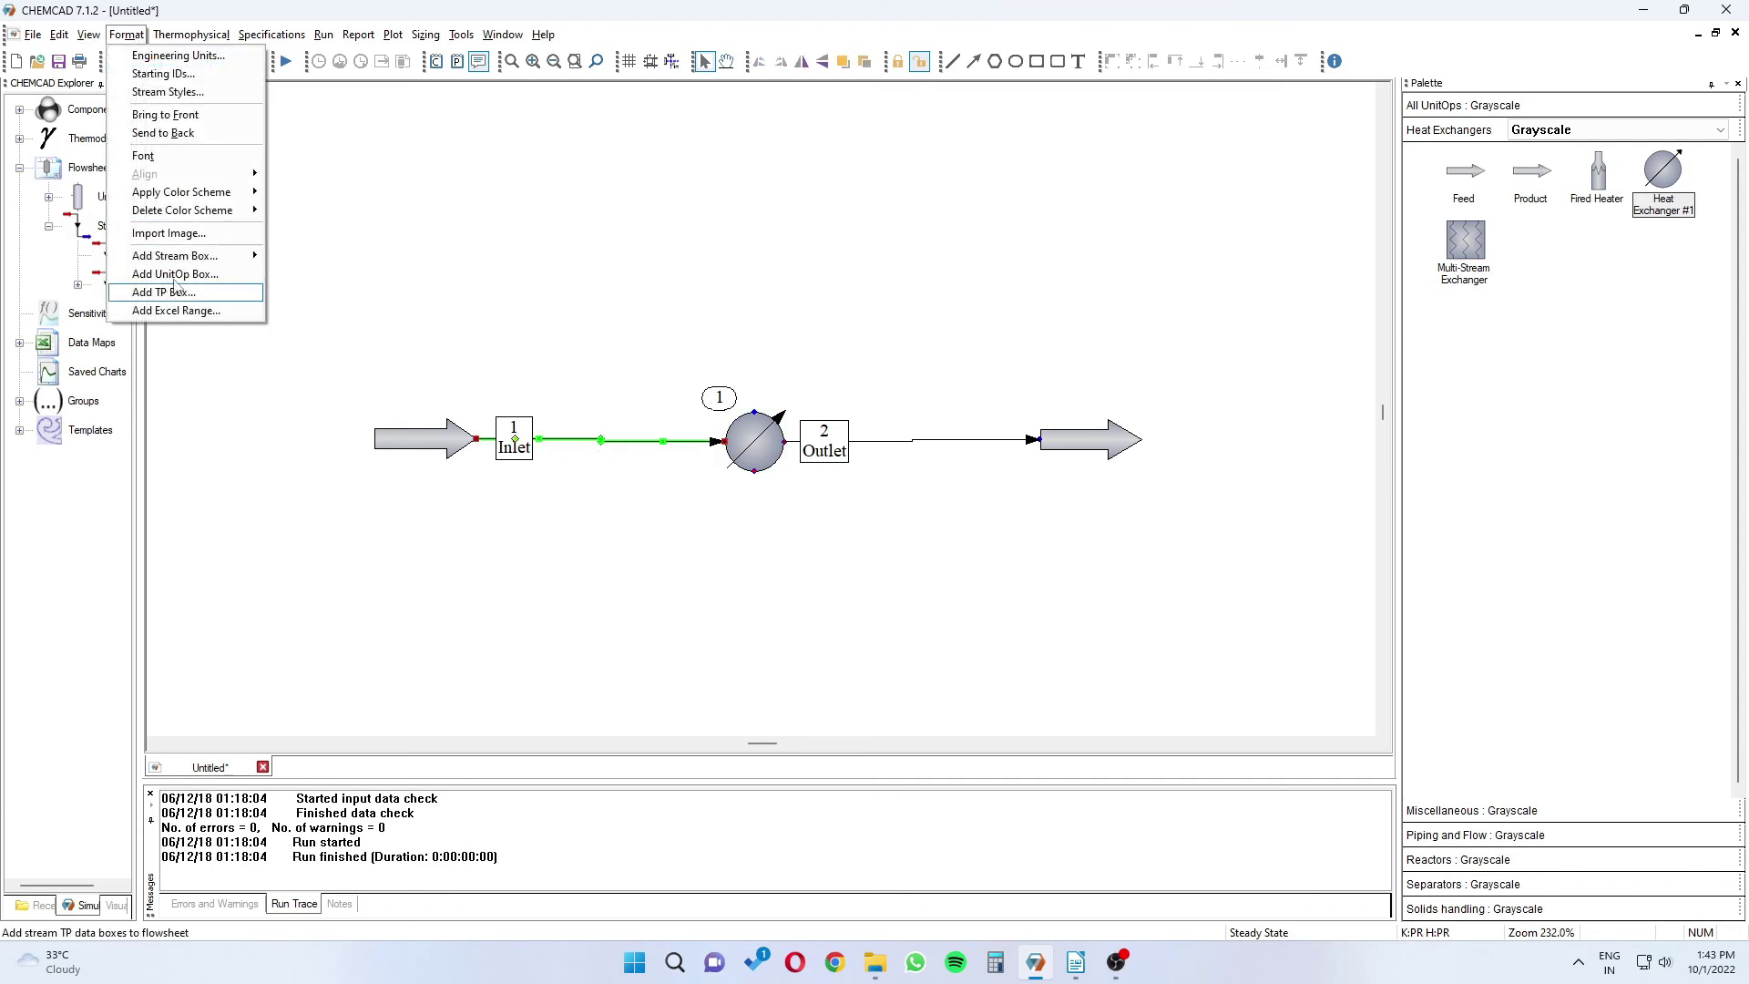
Generate TP boxes with units displayed for all streams
click(174, 294)
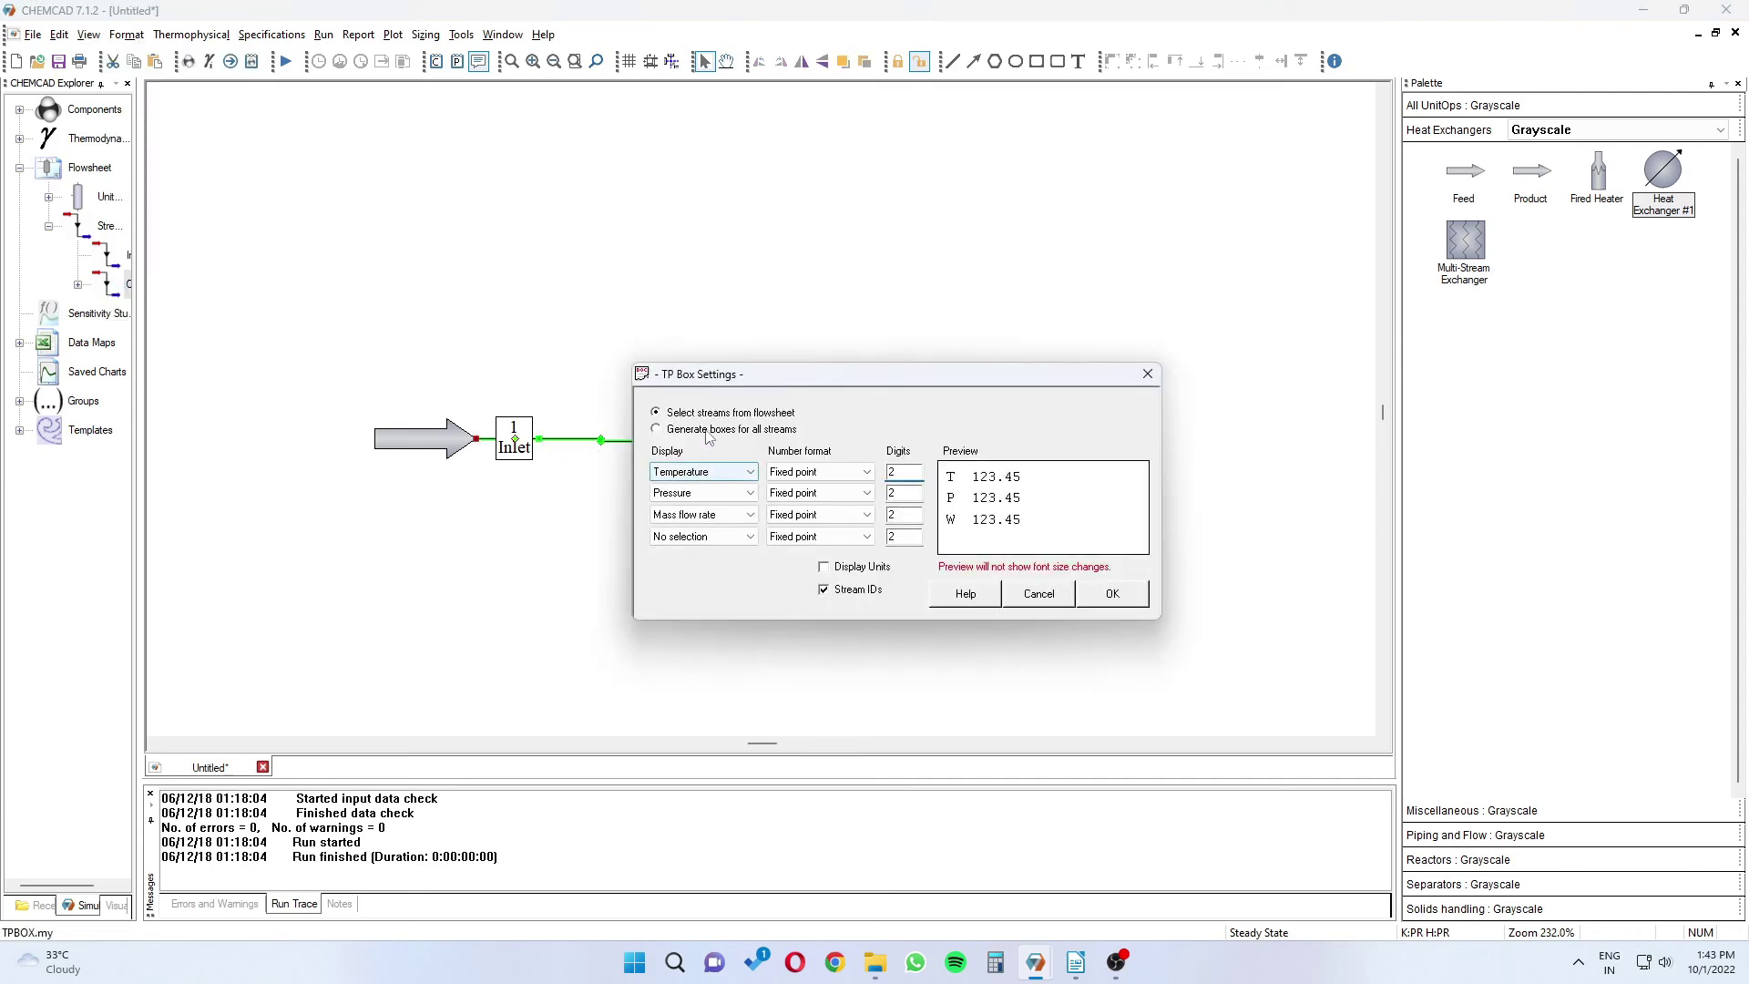
click(712, 430)
click(903, 567)
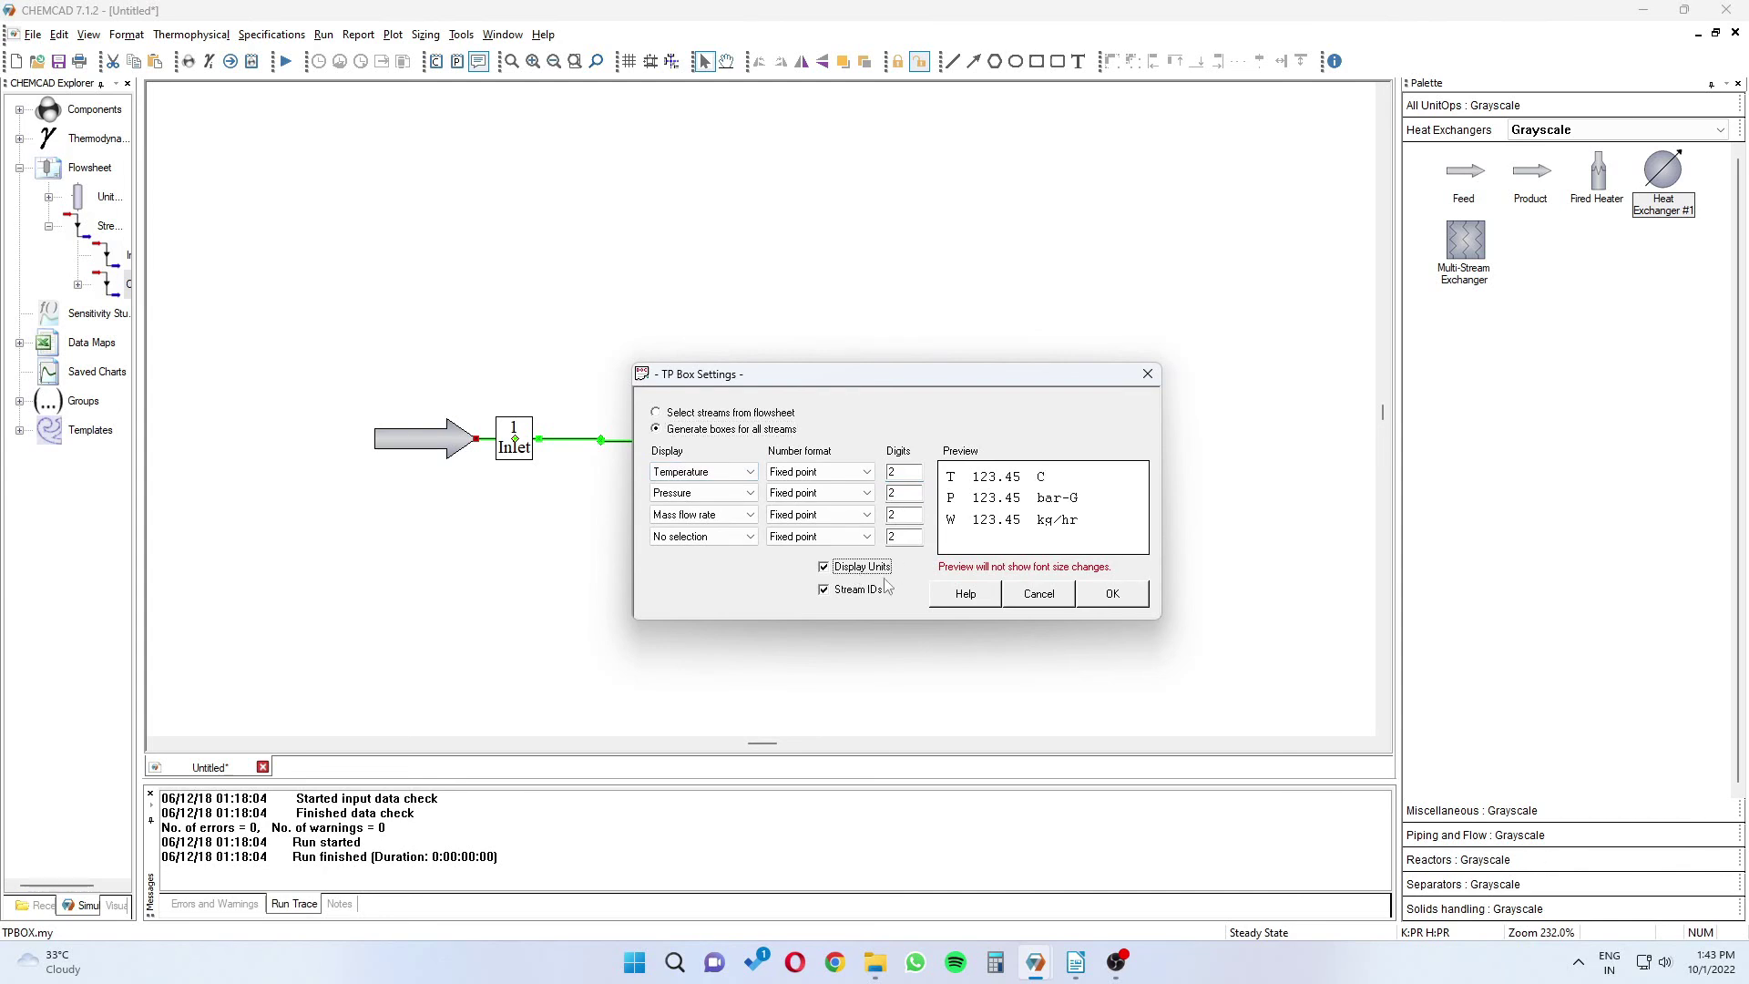
click(1112, 596)
Move the stream 1 box above the Inlet and stream 2 box above the product
click(542, 399)
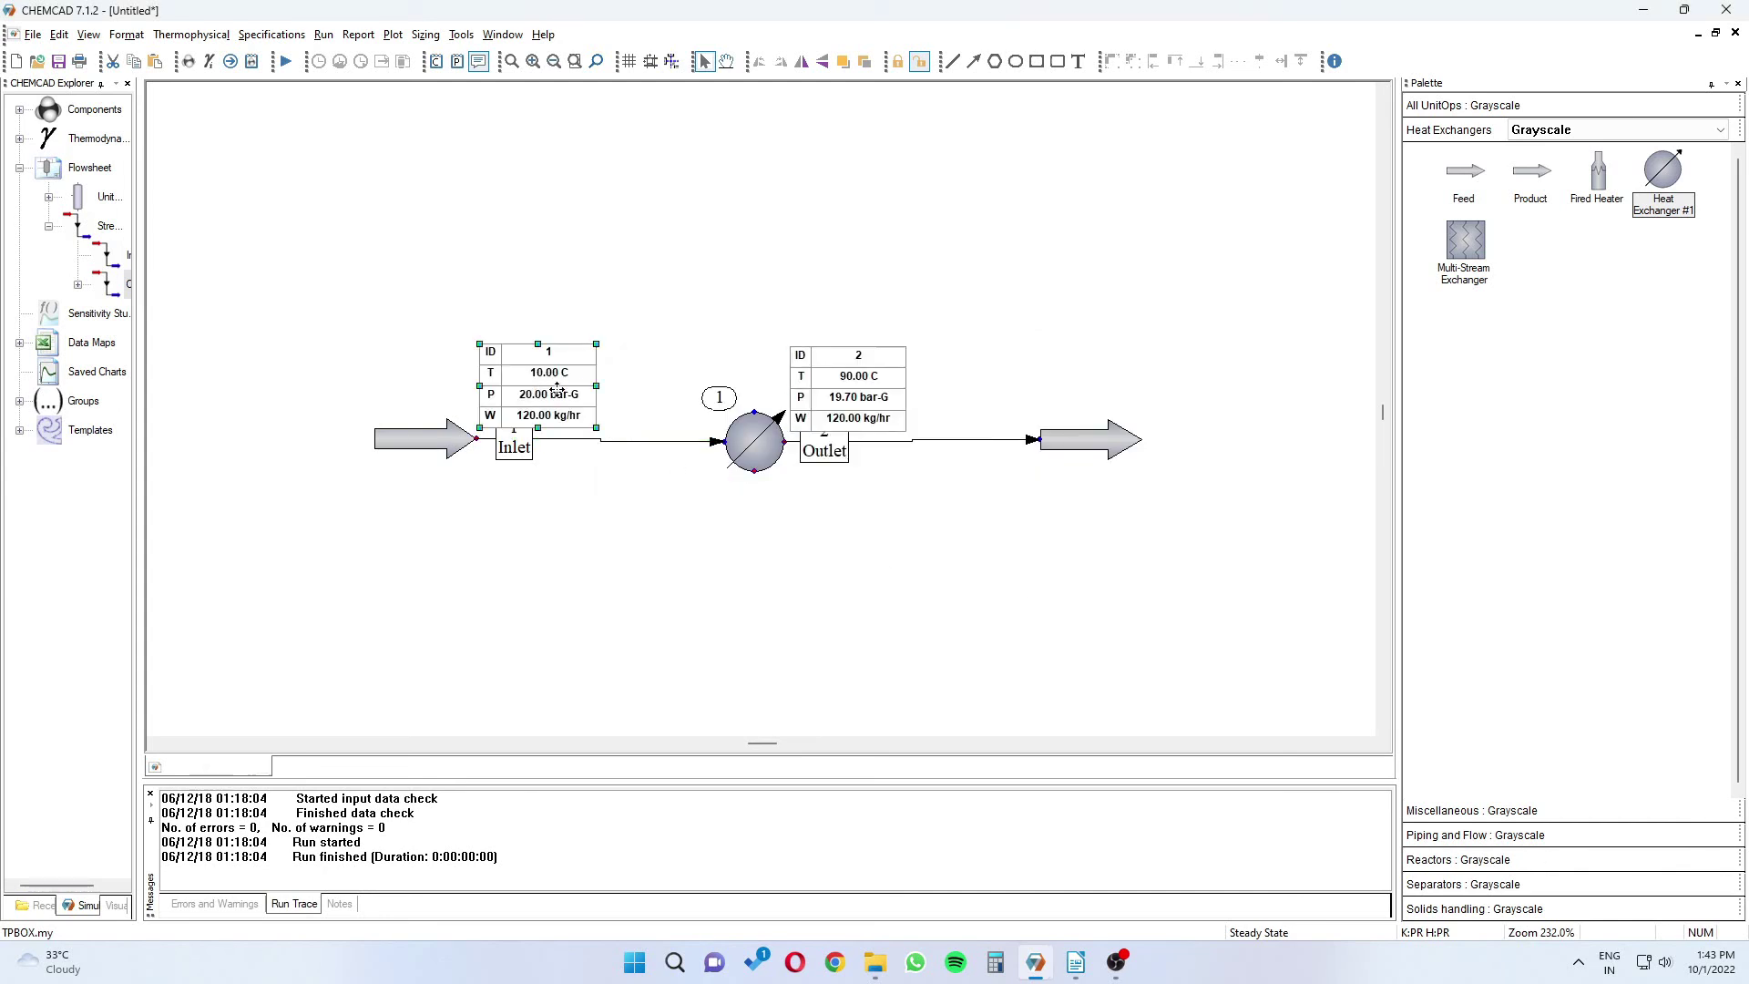
drag(466, 363, 371, 329)
drag(850, 397, 1081, 375)
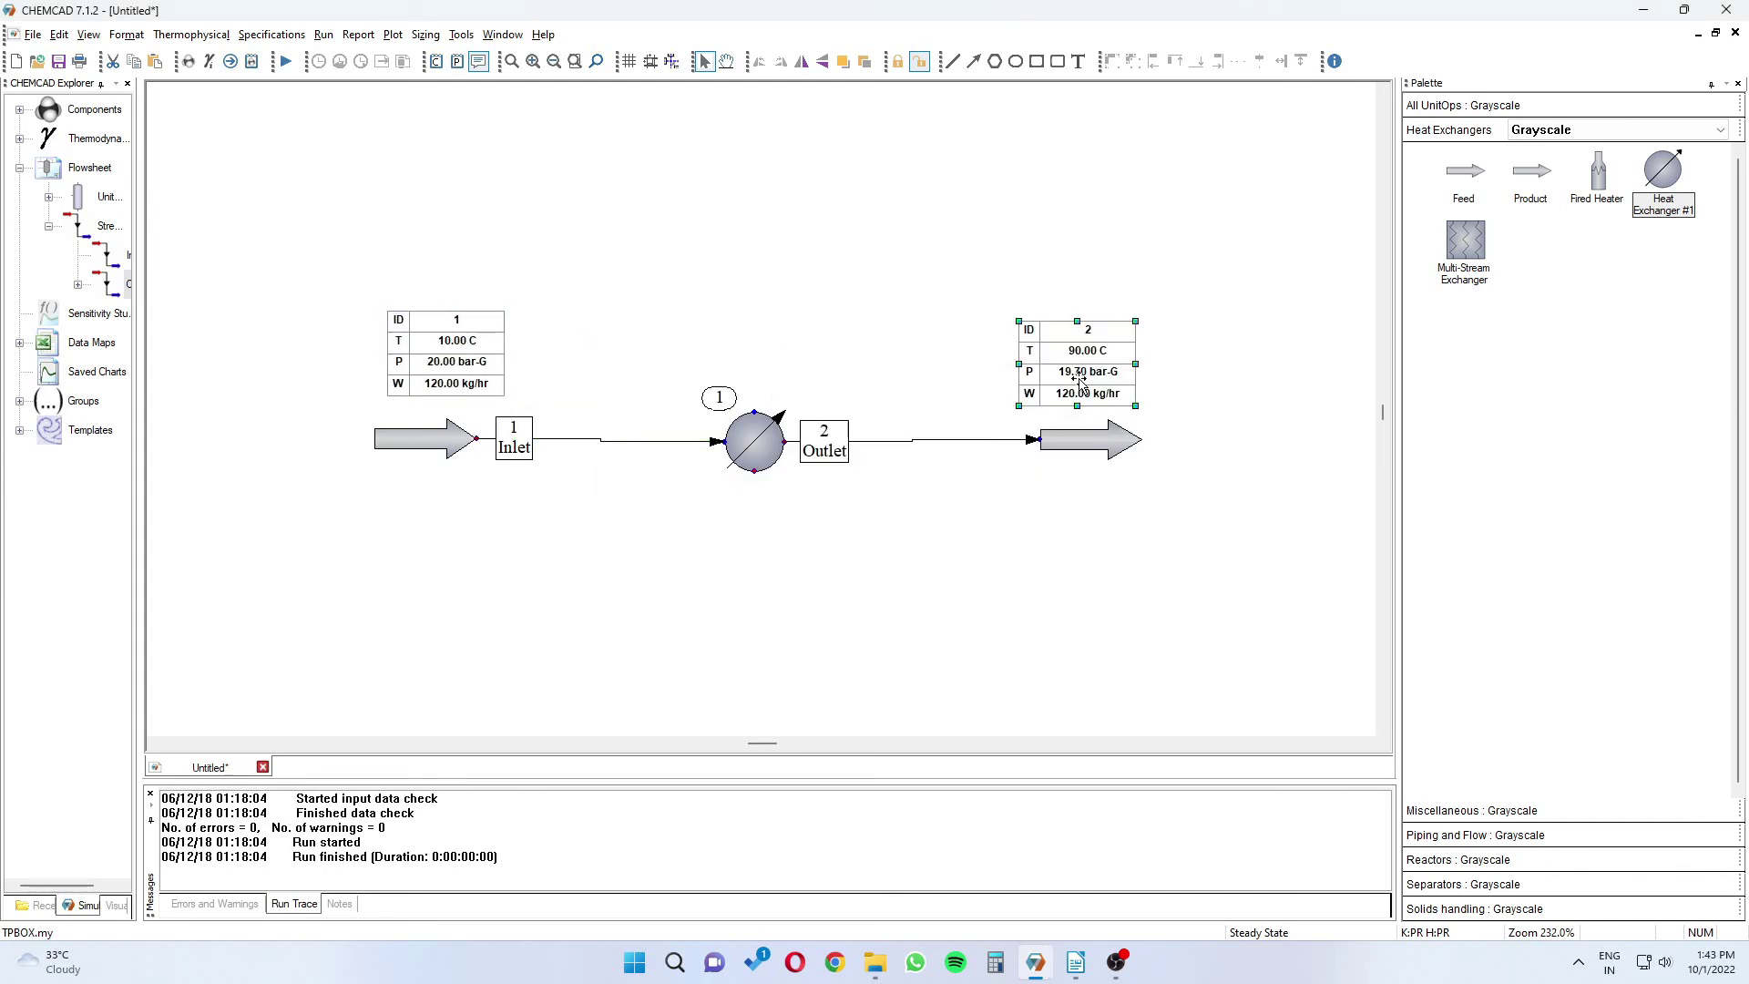
click(760, 475)
click(125, 34)
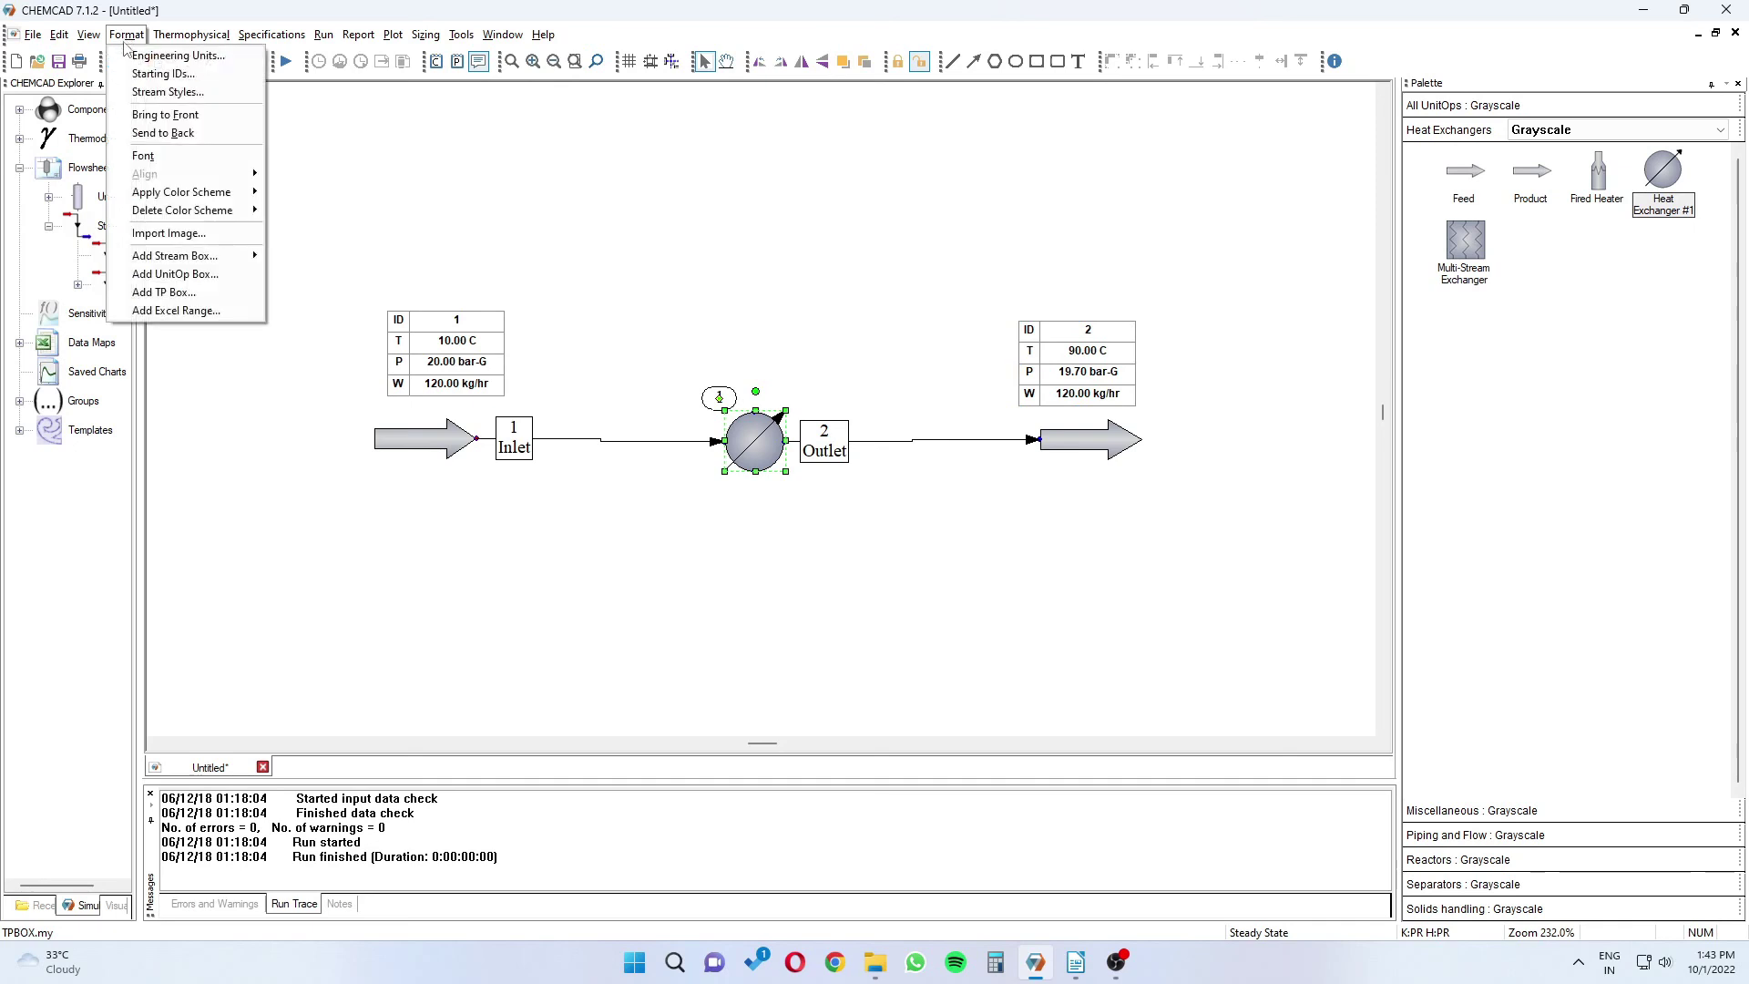
Add the exchanger's UnitOp box above it and verify the 6.0288 kW calculated heat duty
click(175, 274)
drag(814, 319, 811, 183)
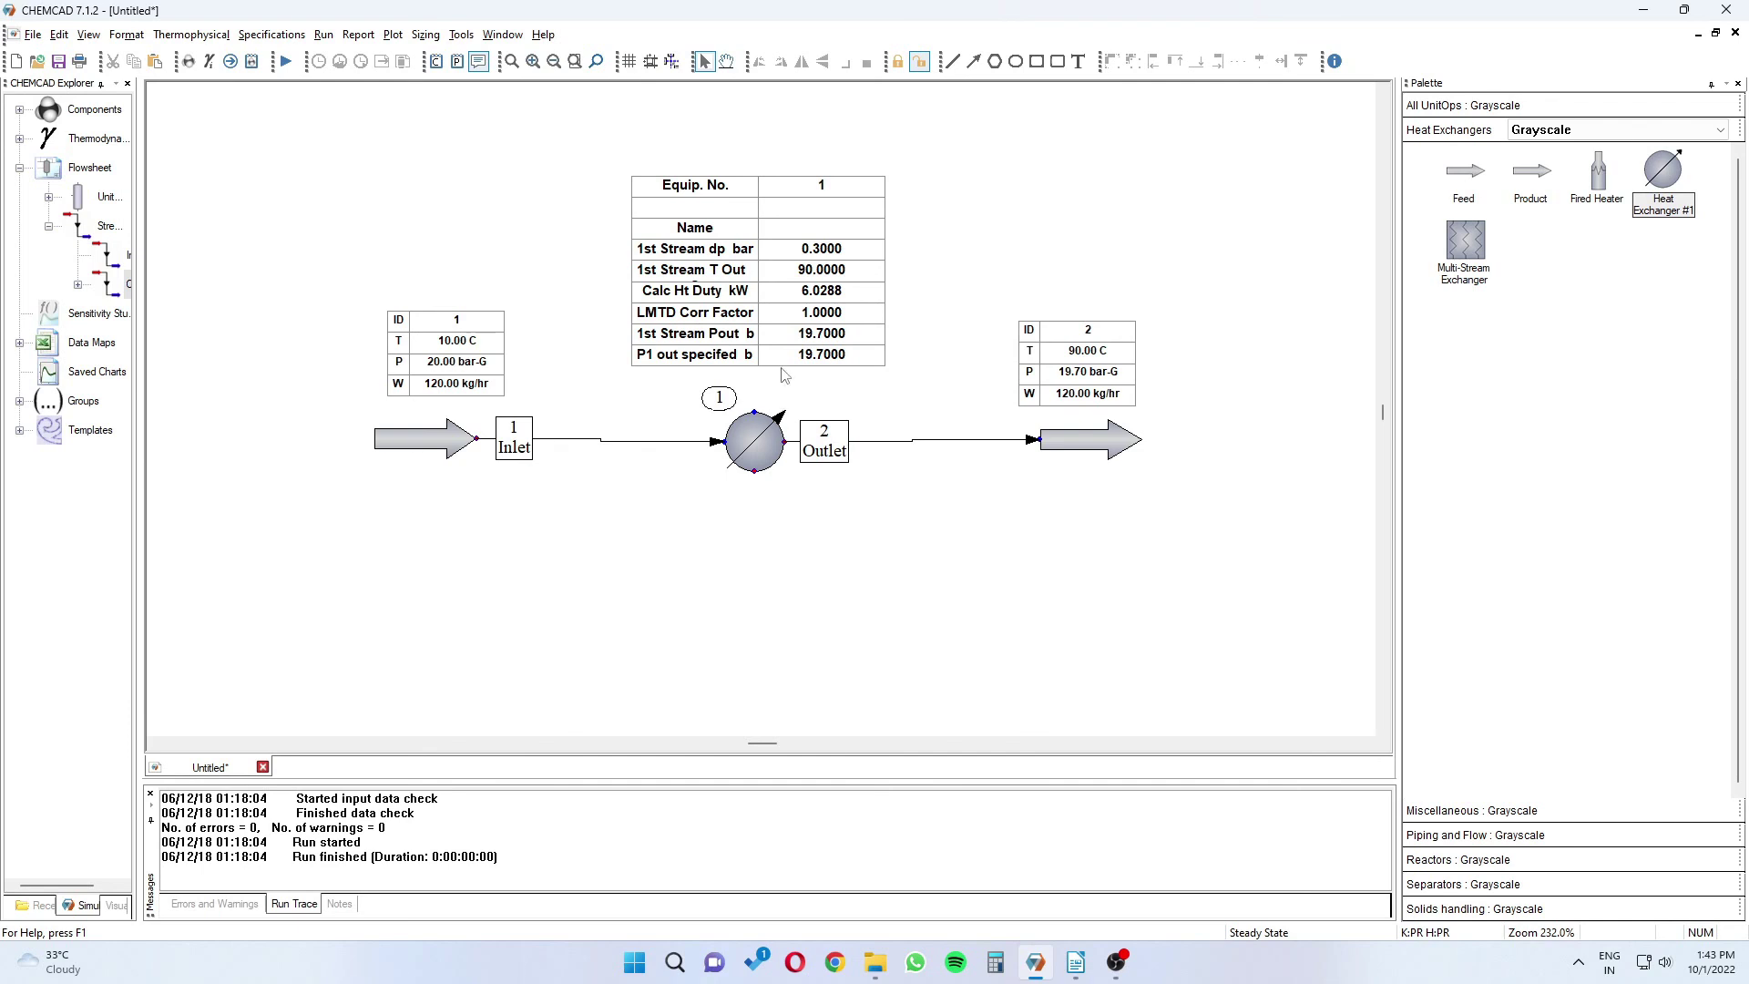
double_click(763, 446)
double_click(866, 575)
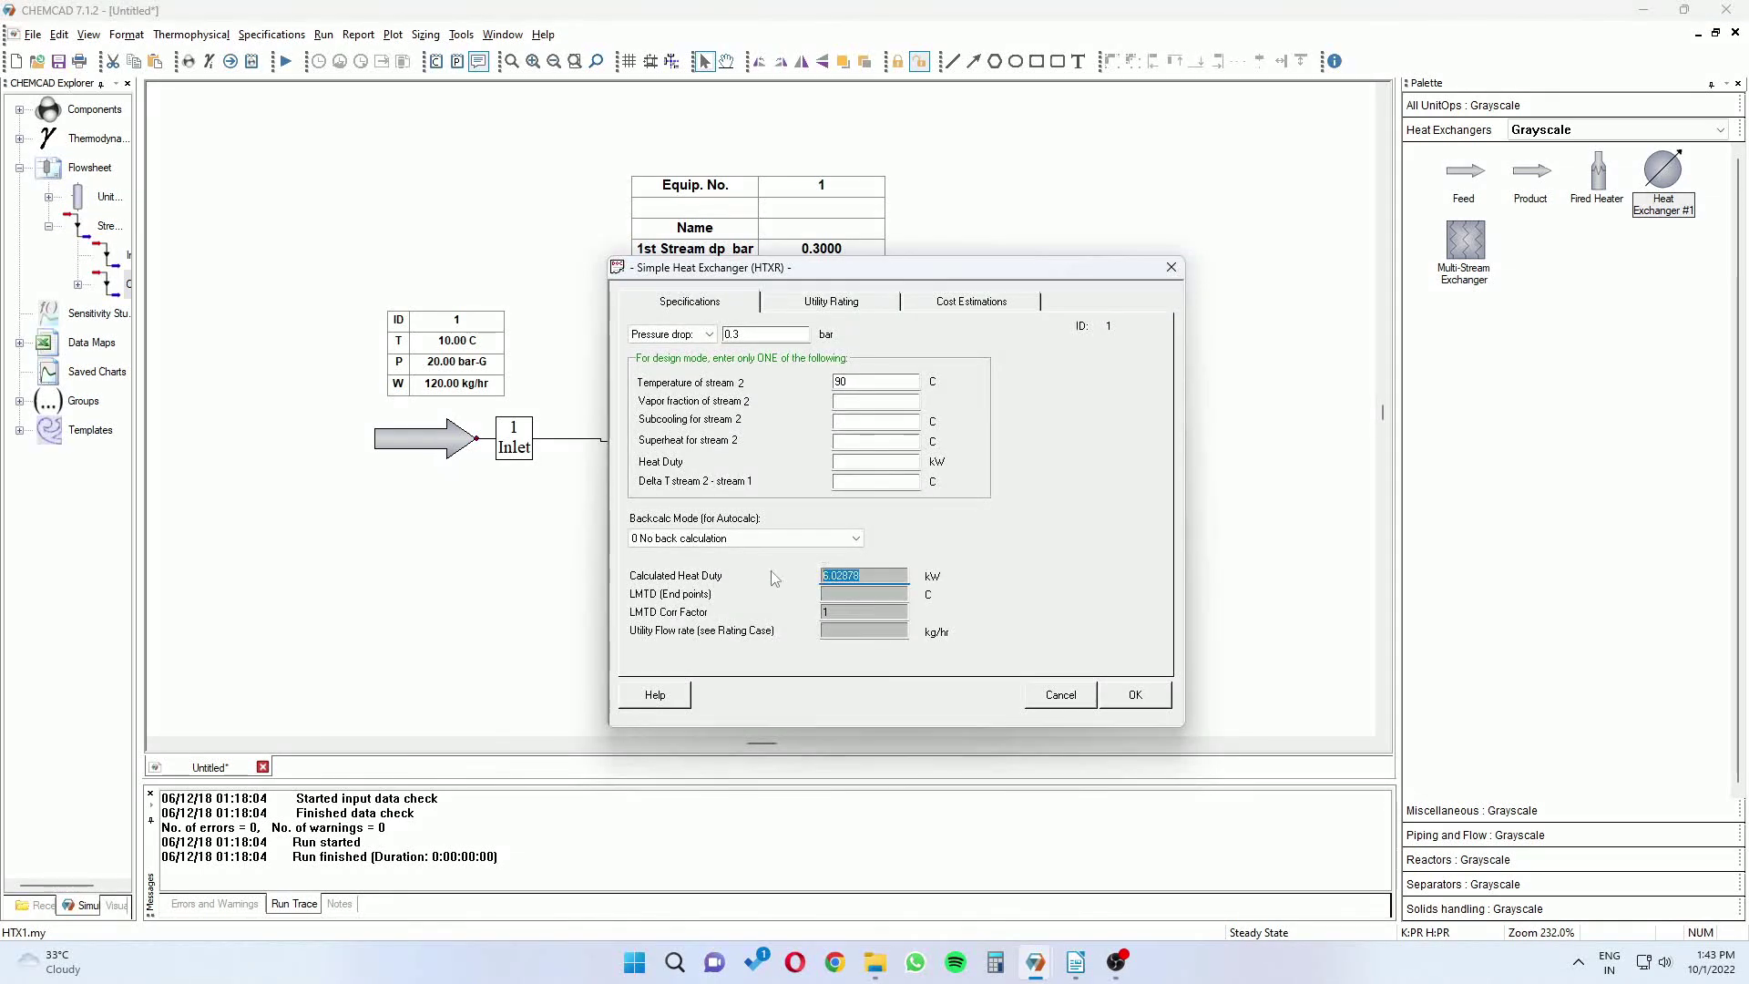
click(1133, 698)
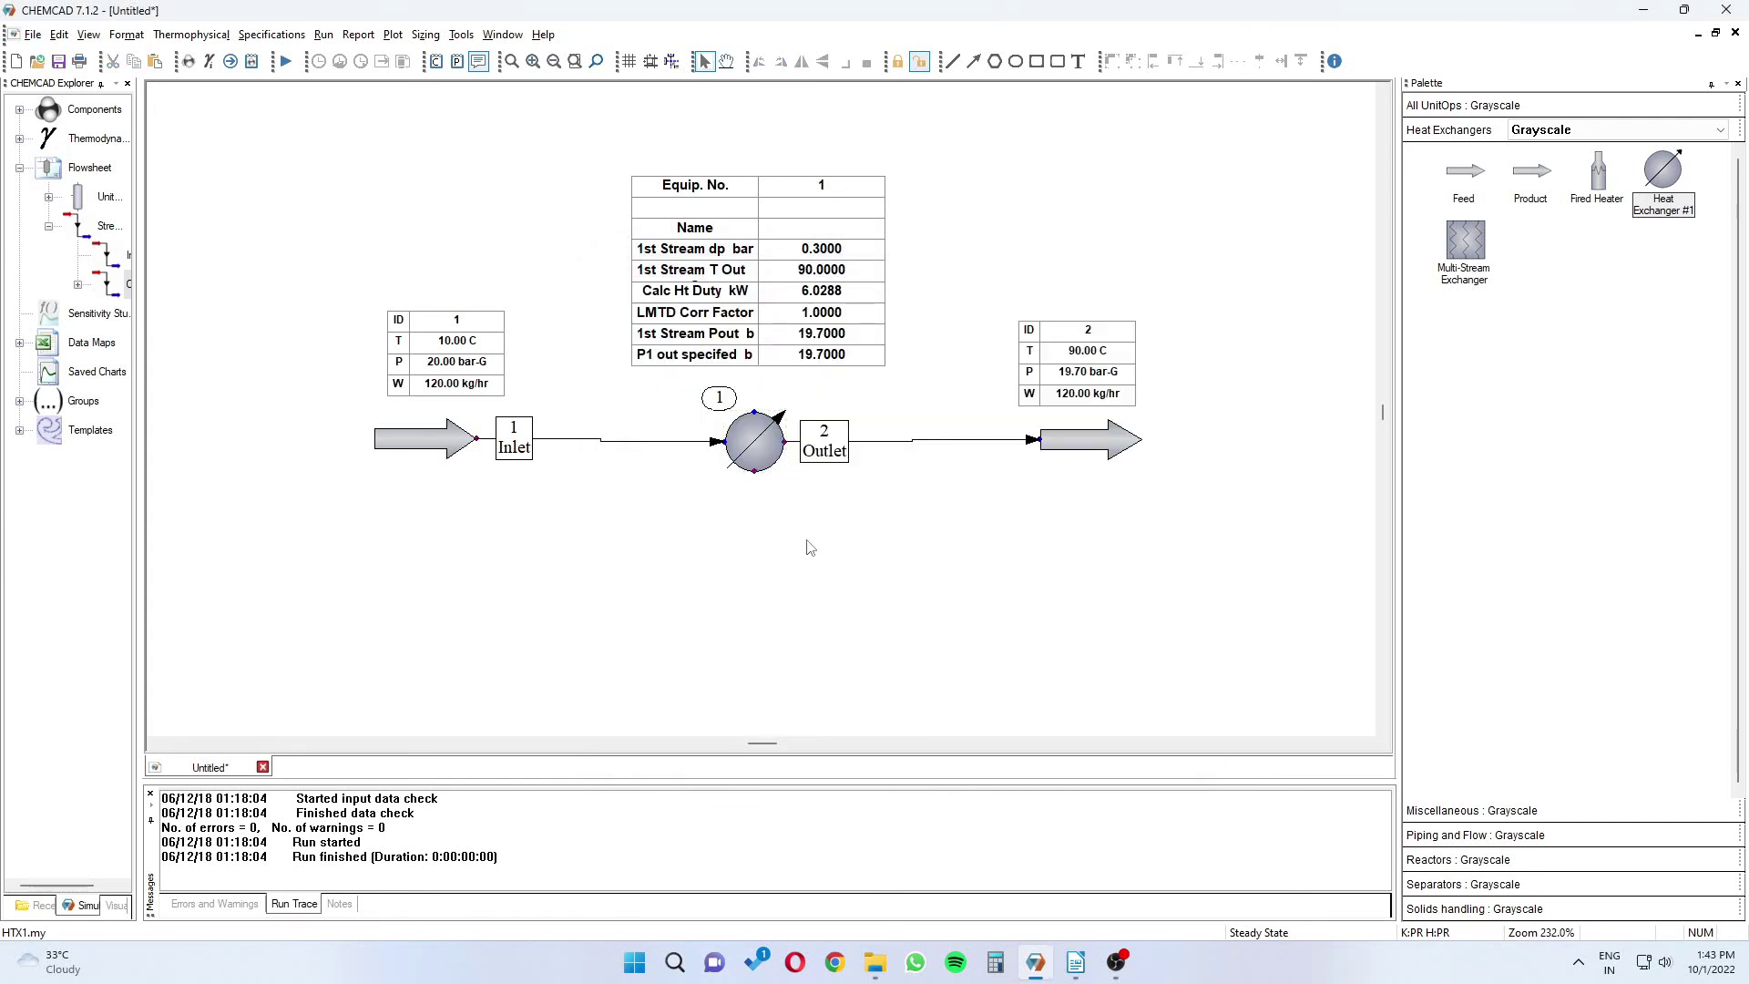